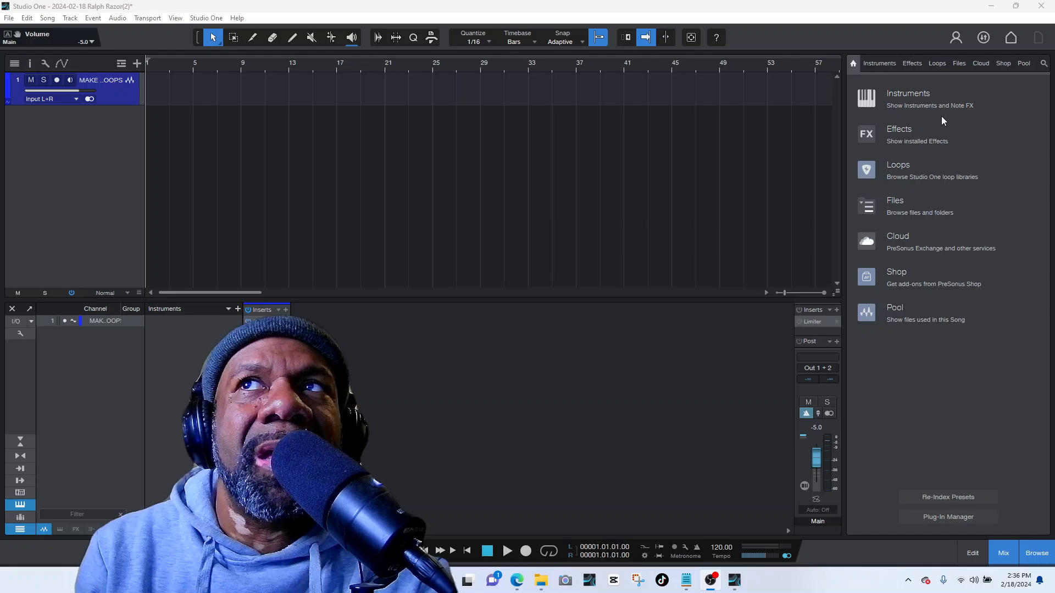
# - Import the Trap Loop kit "Heroes & Villains" WAV file from the Downloads folder into the song
pyautogui.click(48, 18)
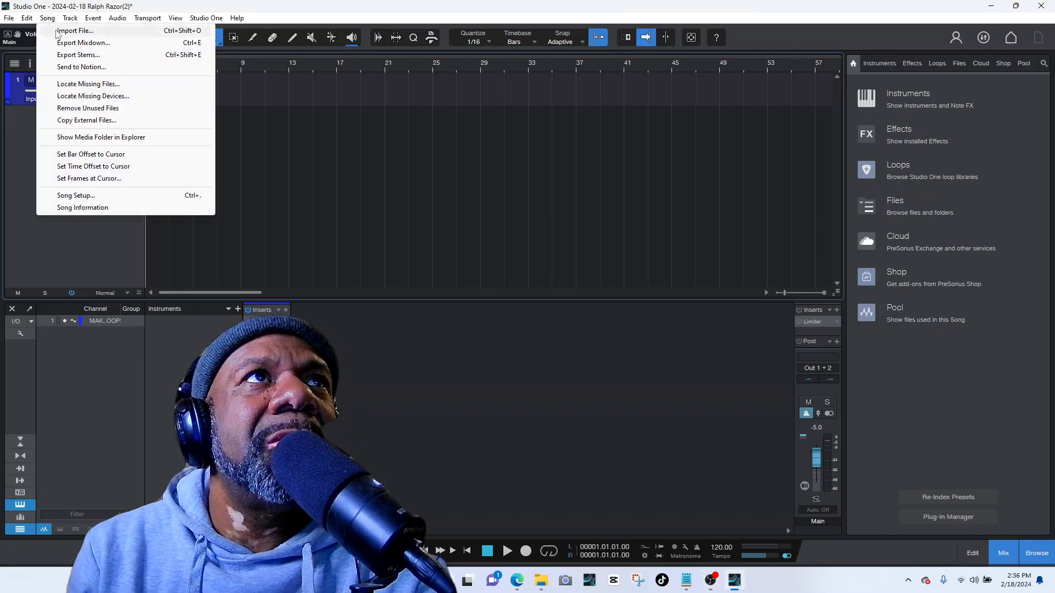
pyautogui.click(66, 29)
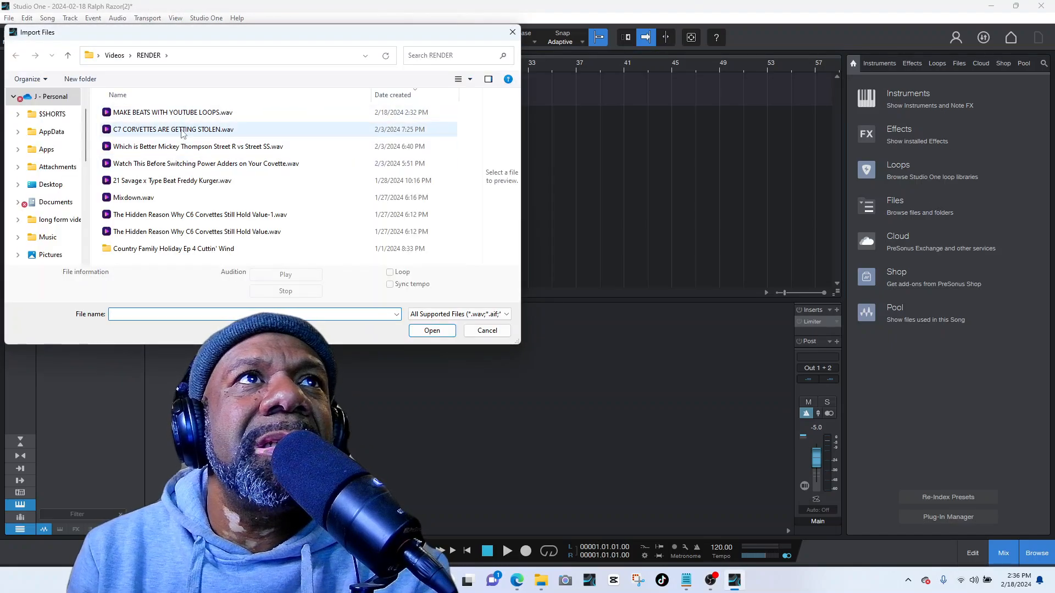
pyautogui.scroll(-3, 47, 189)
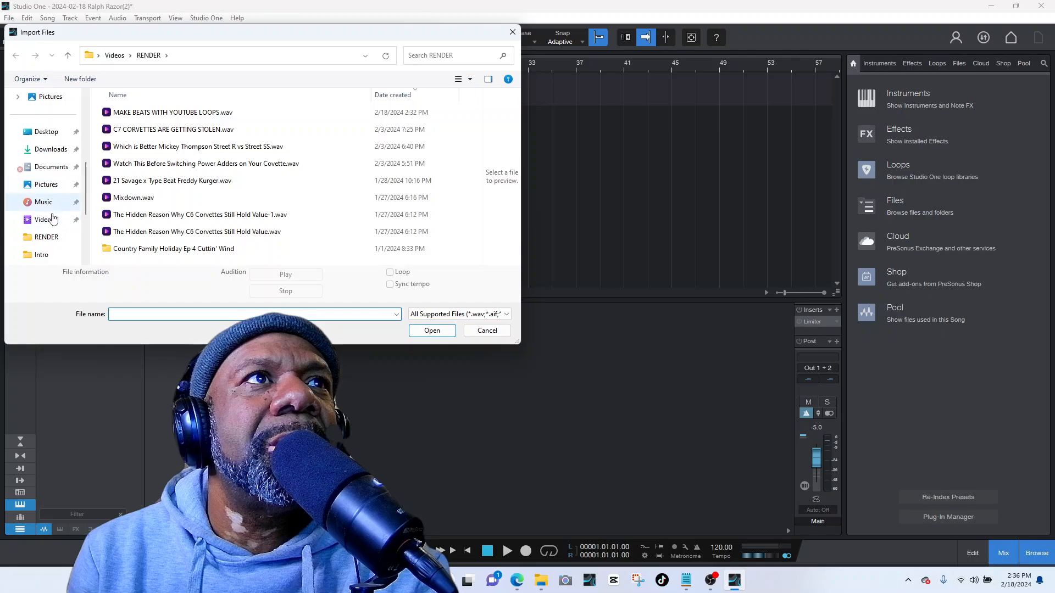
pyautogui.click(49, 149)
pyautogui.click(136, 130)
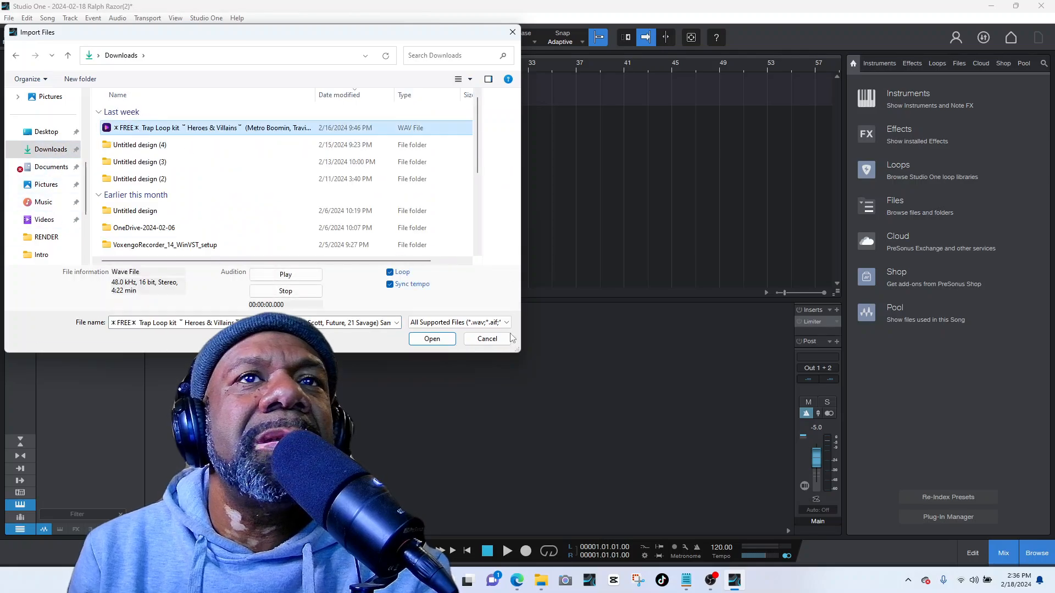
pyautogui.click(440, 339)
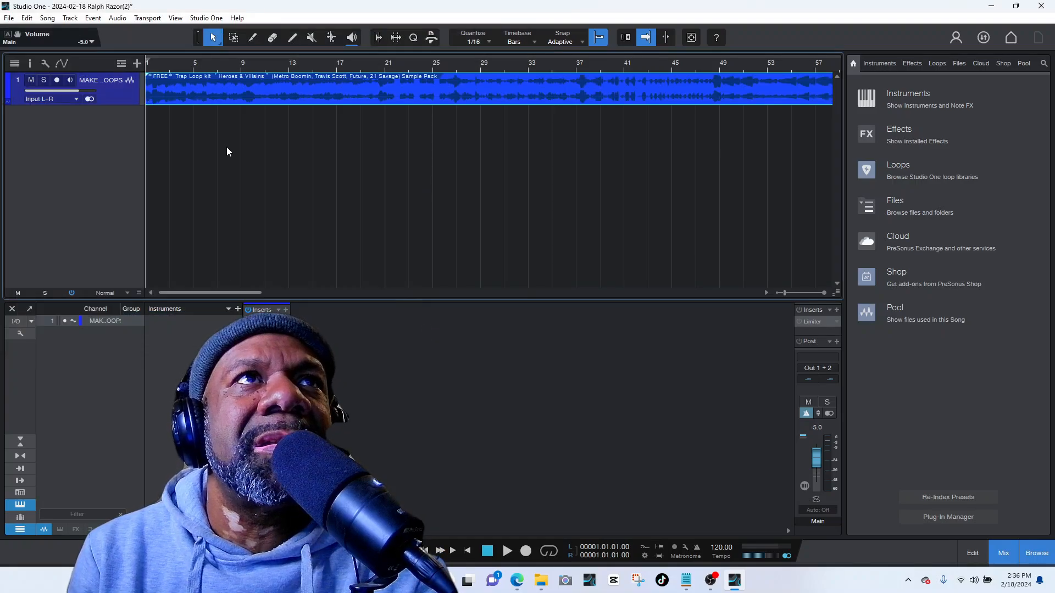
# - Play the imported sample from several positions between bars 73 and 83 to locate the wanted loop
pyautogui.click(778, 293)
pyautogui.moveTo(819, 293); pyautogui.dragTo(825, 292)
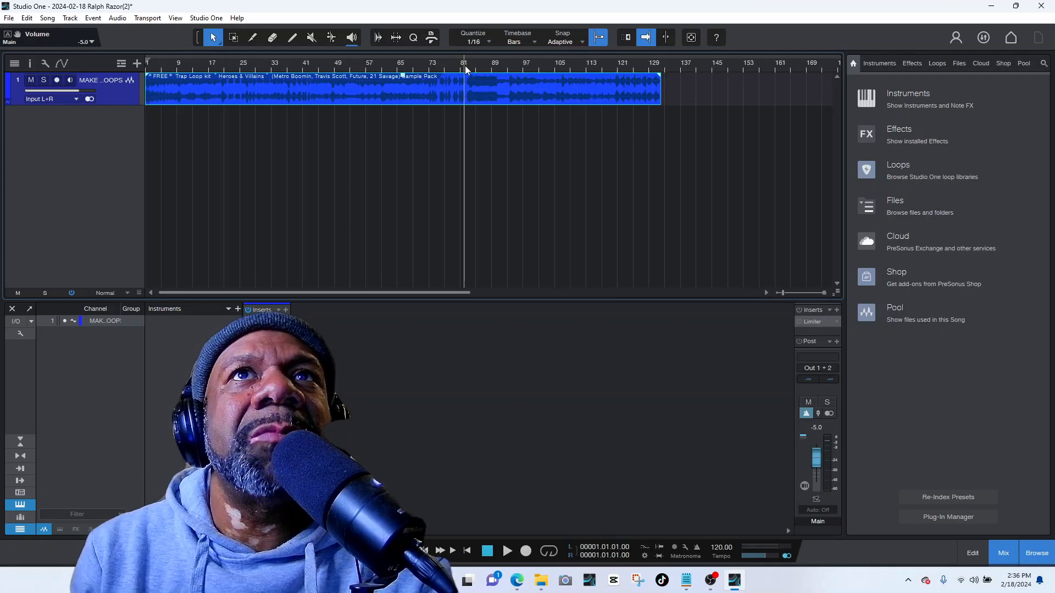
pyautogui.press('space')
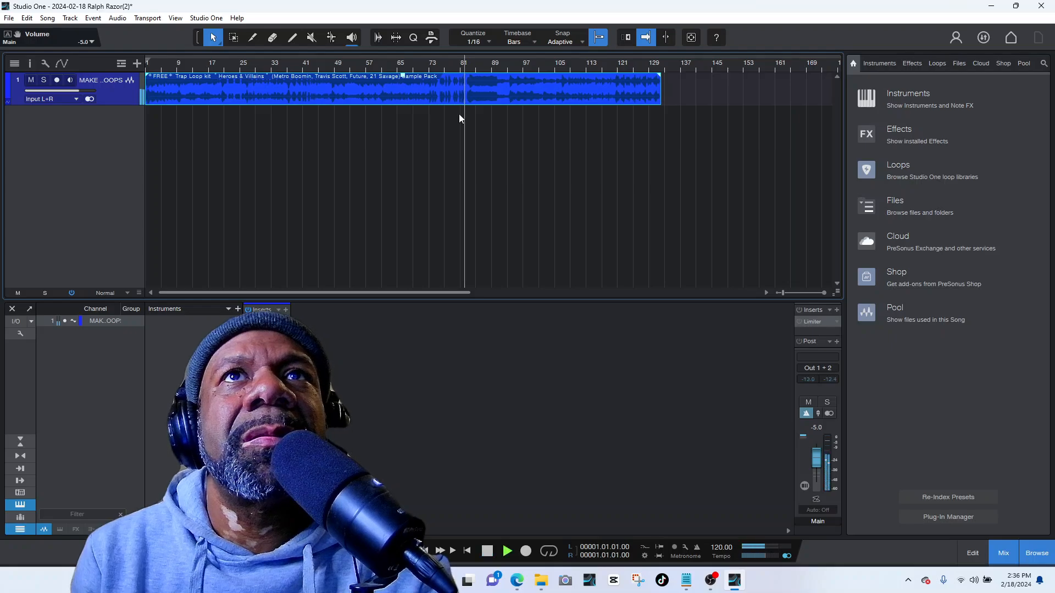
pyautogui.click(826, 294)
pyautogui.click(826, 294)
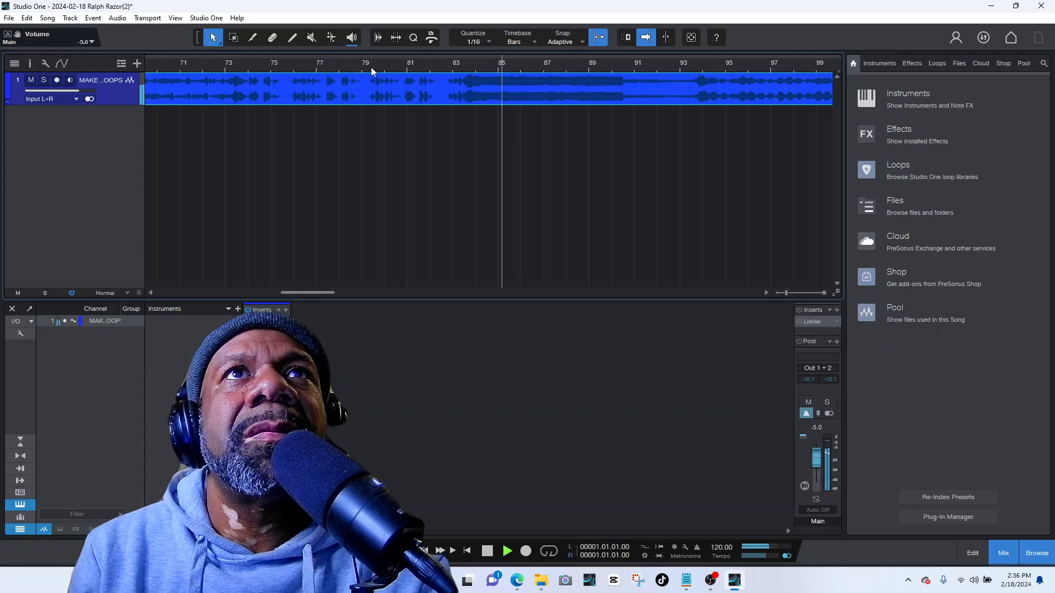
pyautogui.click(290, 65)
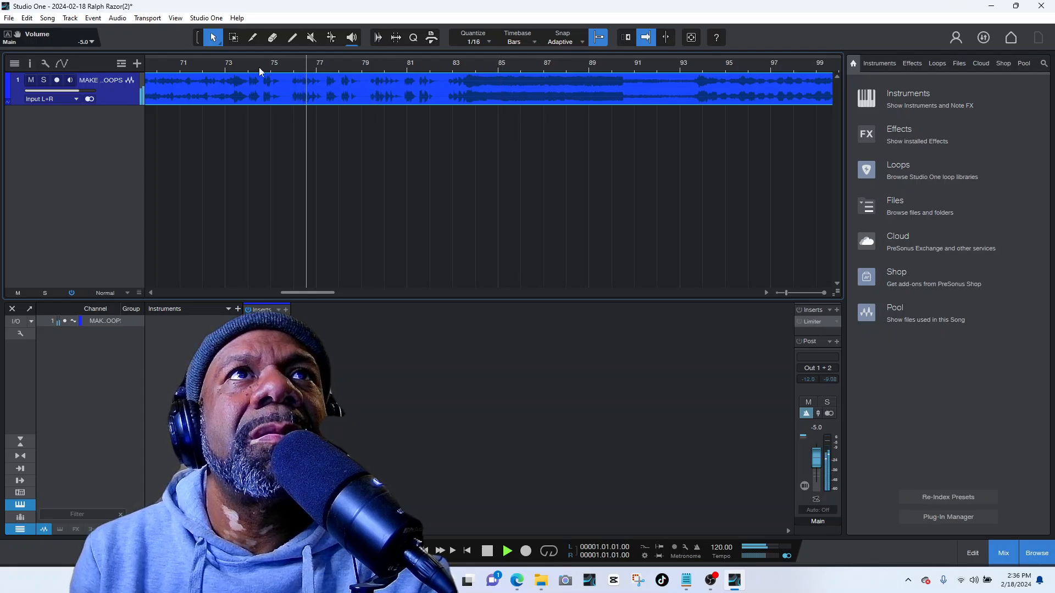
pyautogui.click(226, 66)
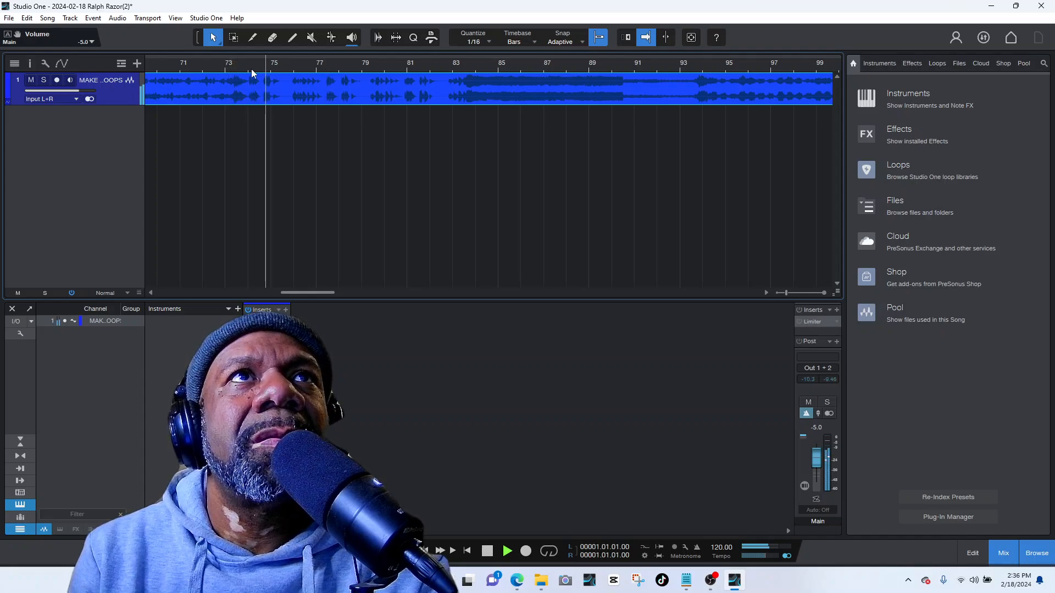
pyautogui.click(447, 64)
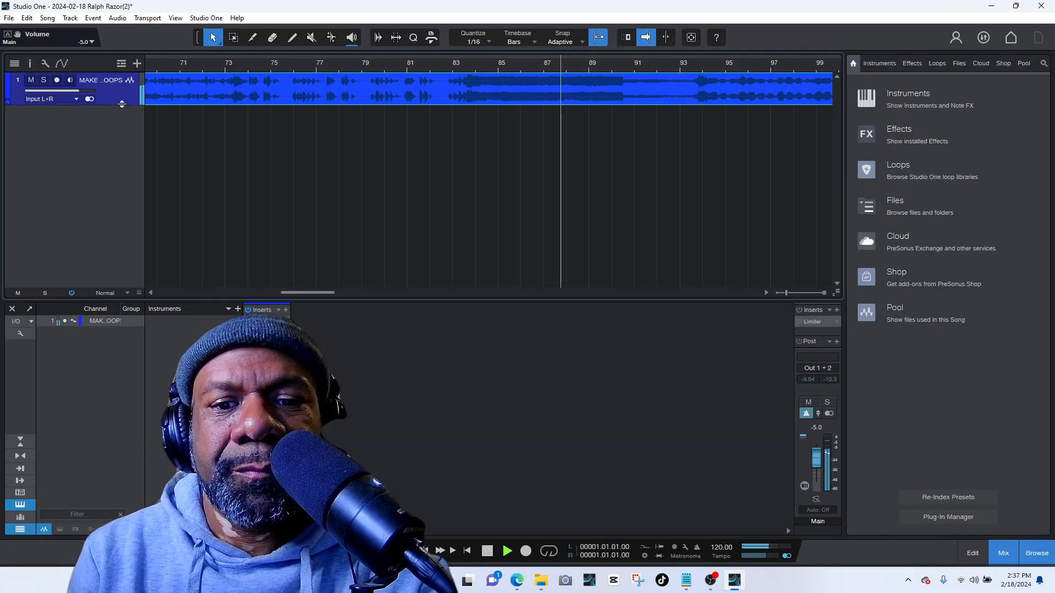
# - Make the track taller, then split the sample just before bar 83 and erase everything ahead of the cut
pyautogui.moveTo(122, 104); pyautogui.dragTo(122, 186)
pyautogui.press('space')
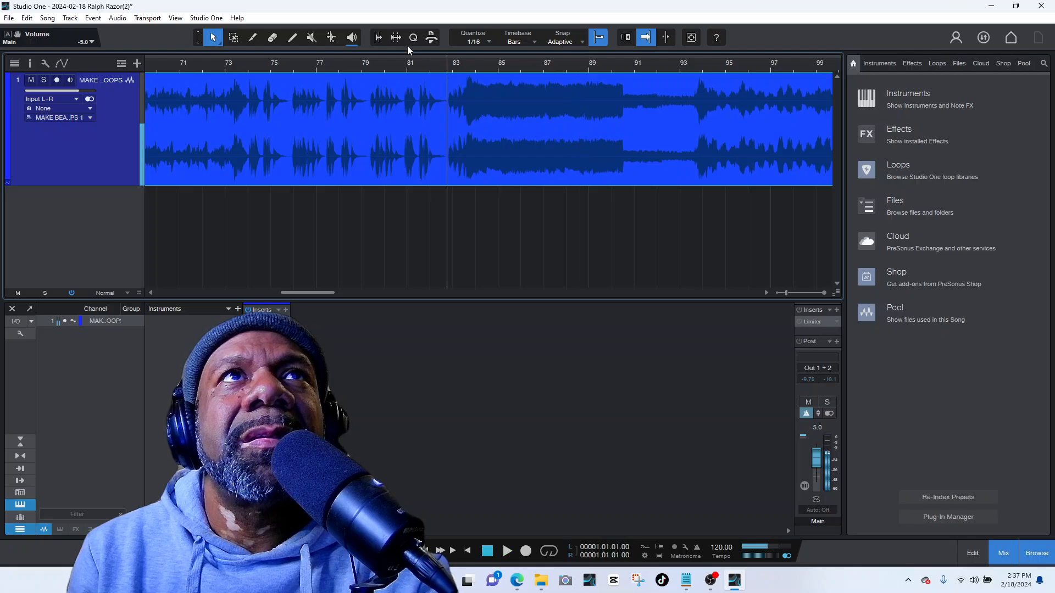
pyautogui.click(253, 38)
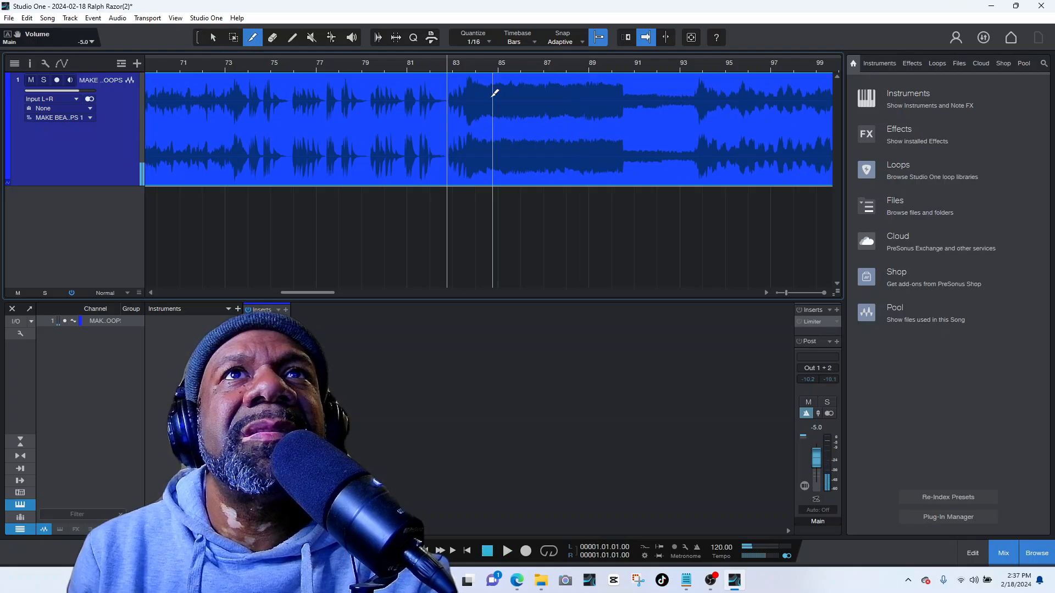
pyautogui.click(451, 91)
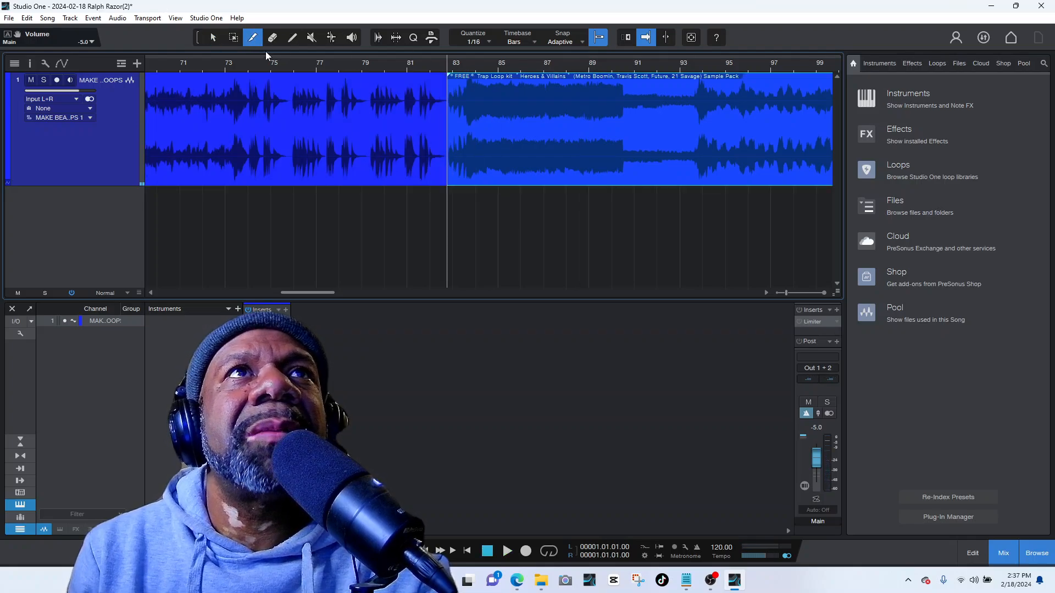
pyautogui.press('4')
pyautogui.click(332, 96)
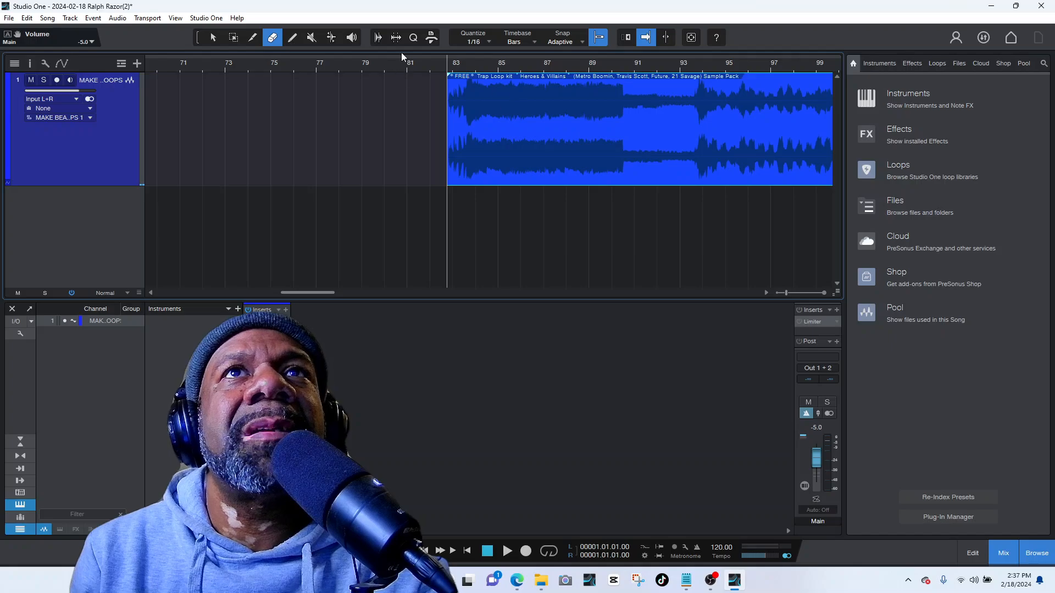
# - Move the remaining audio event to the start of the song at bar 1
pyautogui.press('1')
pyautogui.moveTo(546, 140); pyautogui.dragTo(223, 134)
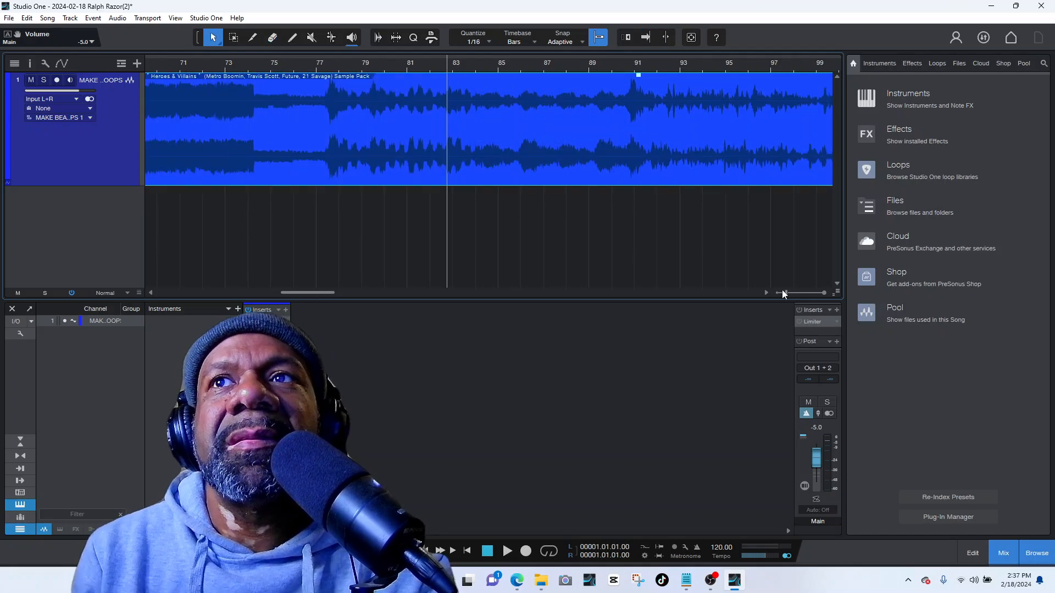
pyautogui.moveTo(786, 292); pyautogui.dragTo(765, 293)
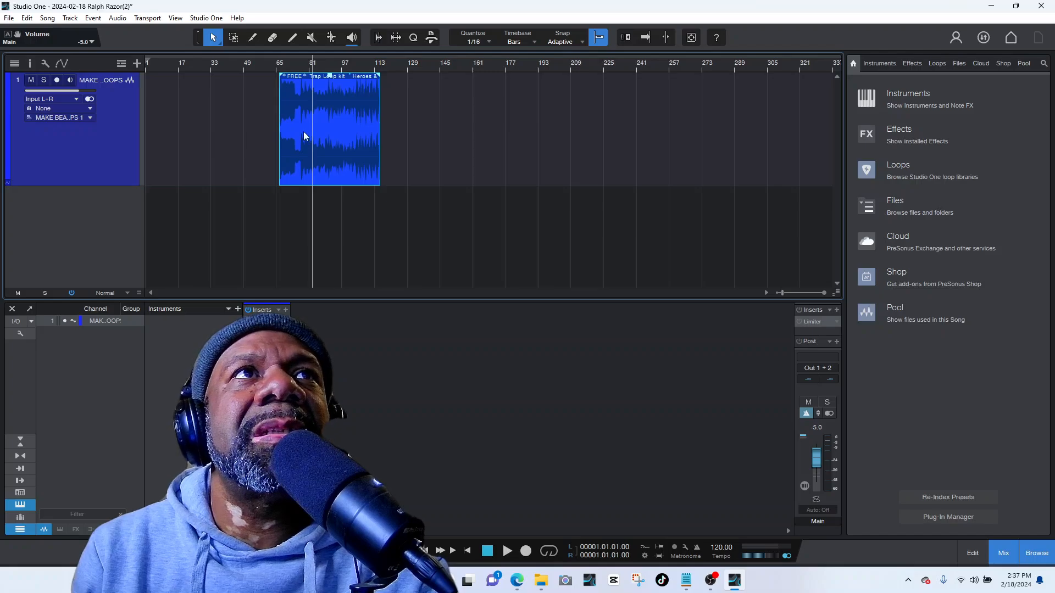
pyautogui.moveTo(304, 130); pyautogui.dragTo(150, 131)
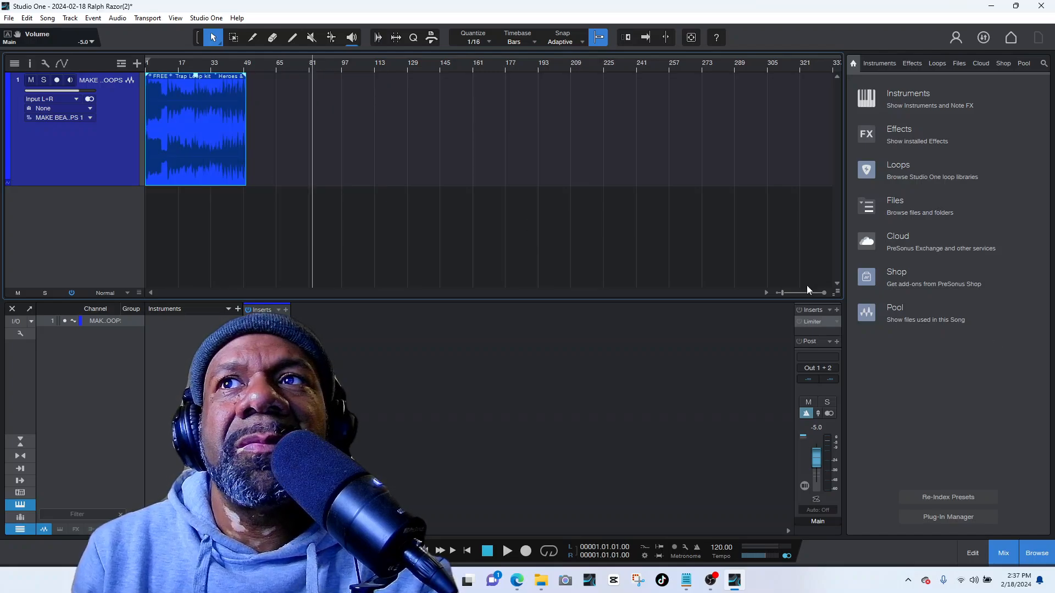
pyautogui.click(822, 292)
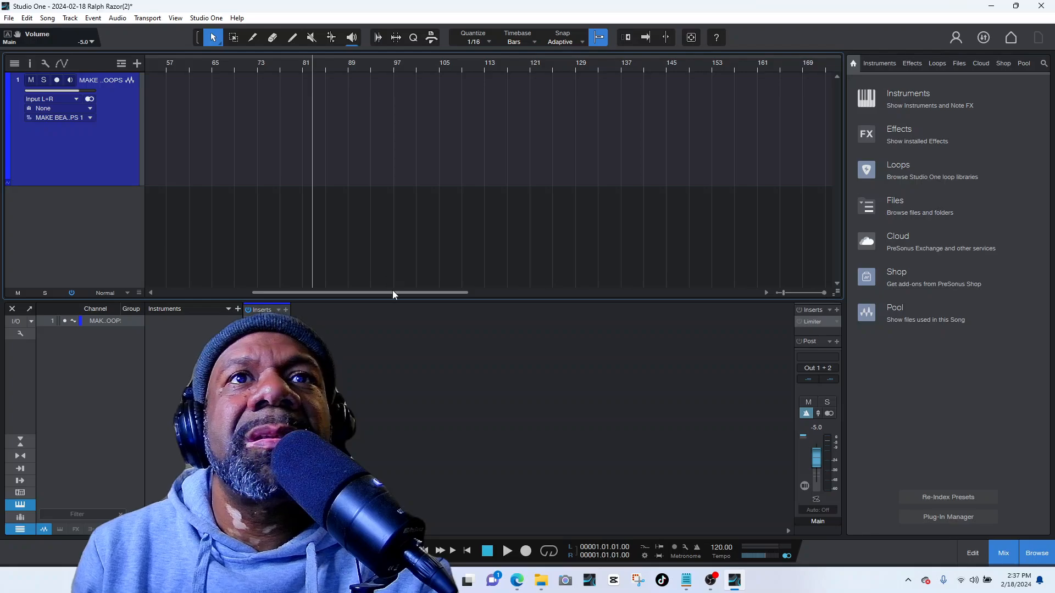
pyautogui.moveTo(392, 290); pyautogui.dragTo(193, 283)
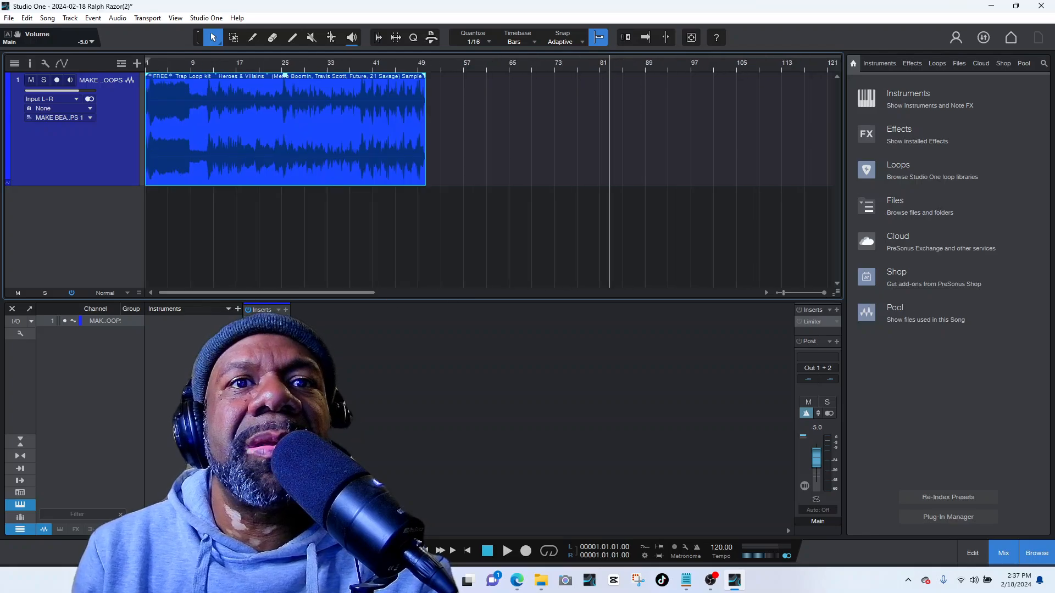
# - Play the trimmed sample from the song start to check where the loop begins
pyautogui.press('space')
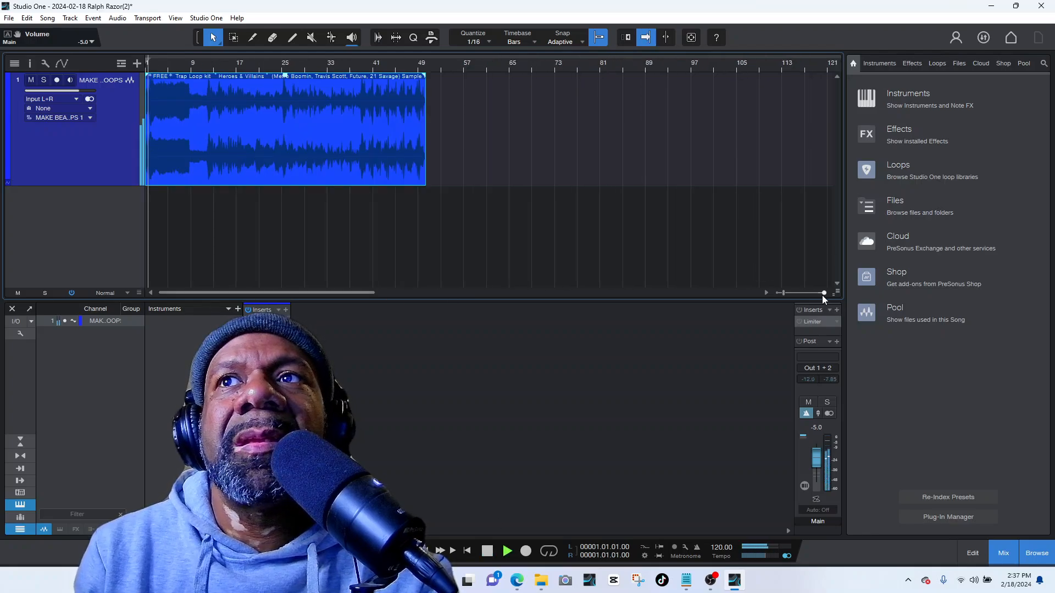
pyautogui.click(824, 292)
pyautogui.click(825, 293)
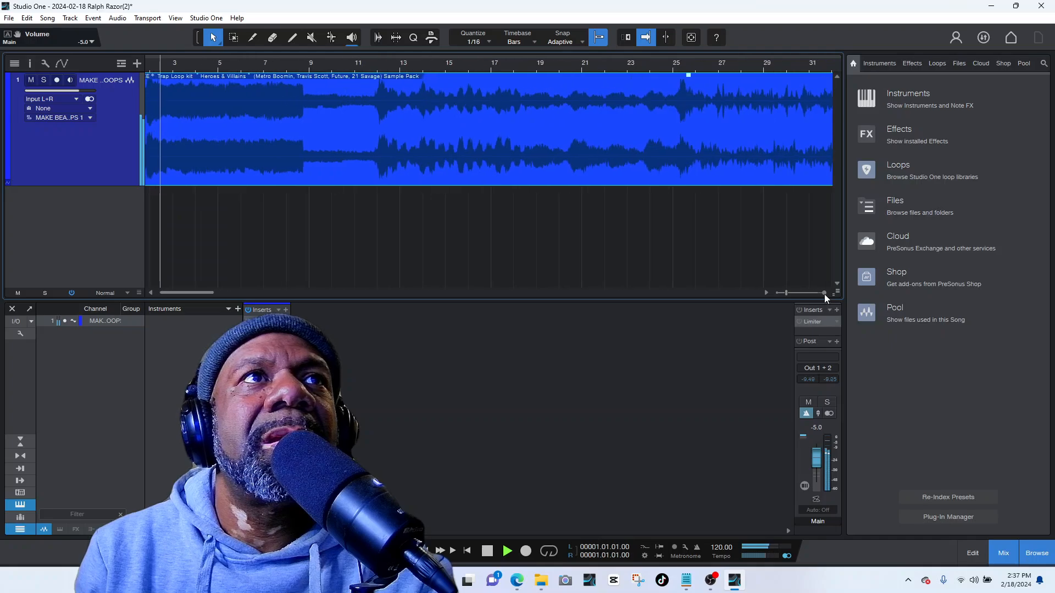
pyautogui.press('space')
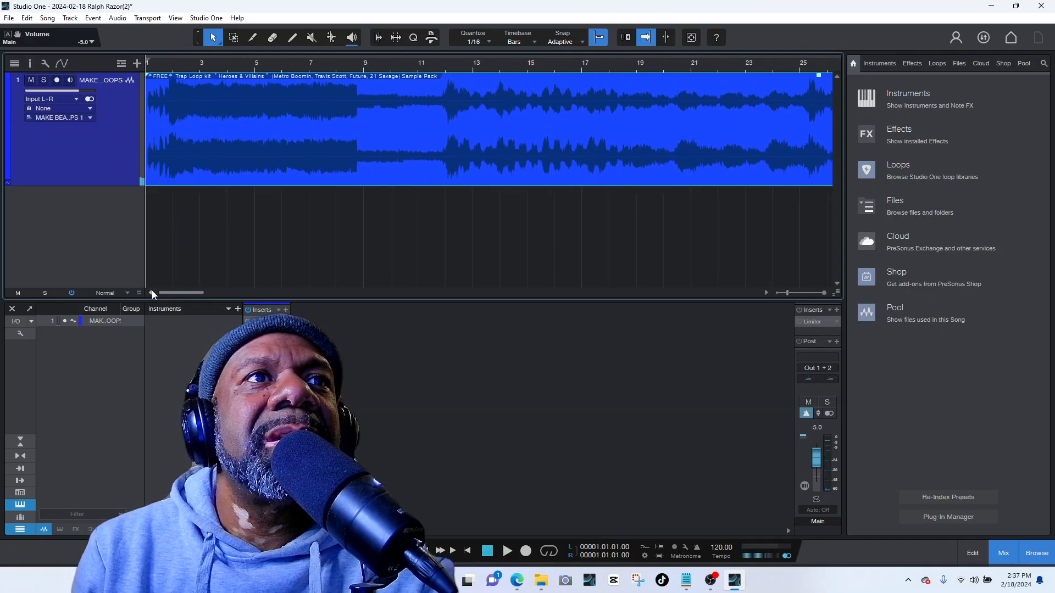
# - Turn off snapping, split the sample just before bar 2 and erase the short lead-in ahead of the cut
pyautogui.click(598, 38)
pyautogui.click(254, 39)
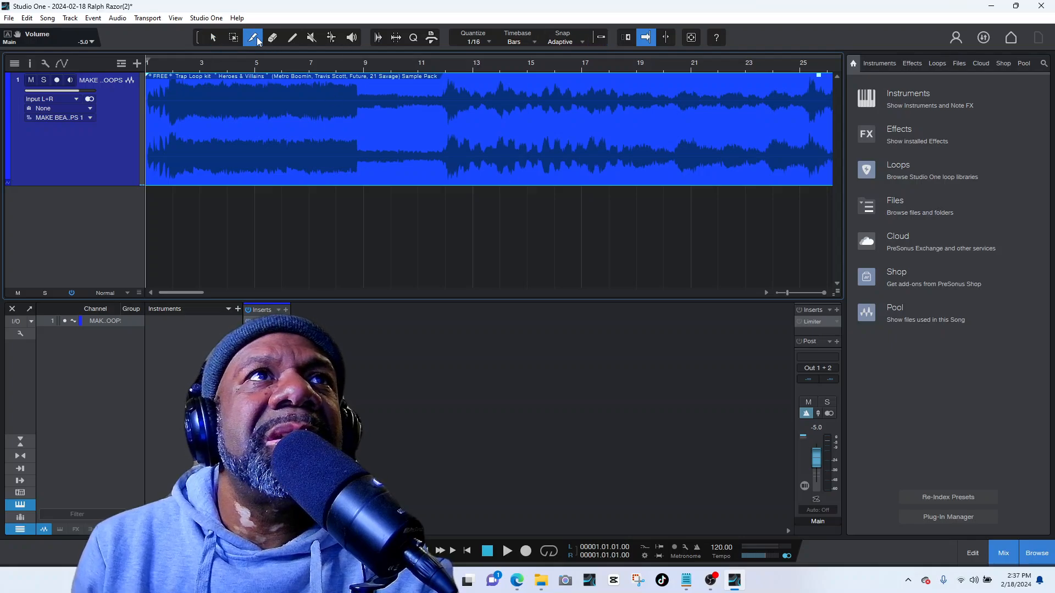
pyautogui.click(824, 292)
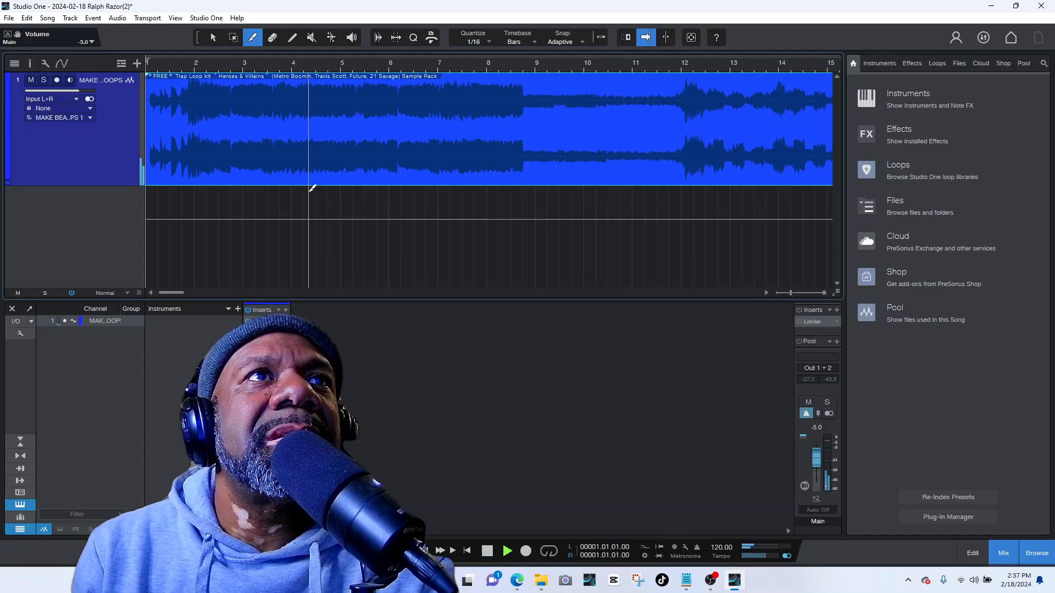
pyautogui.press('space')
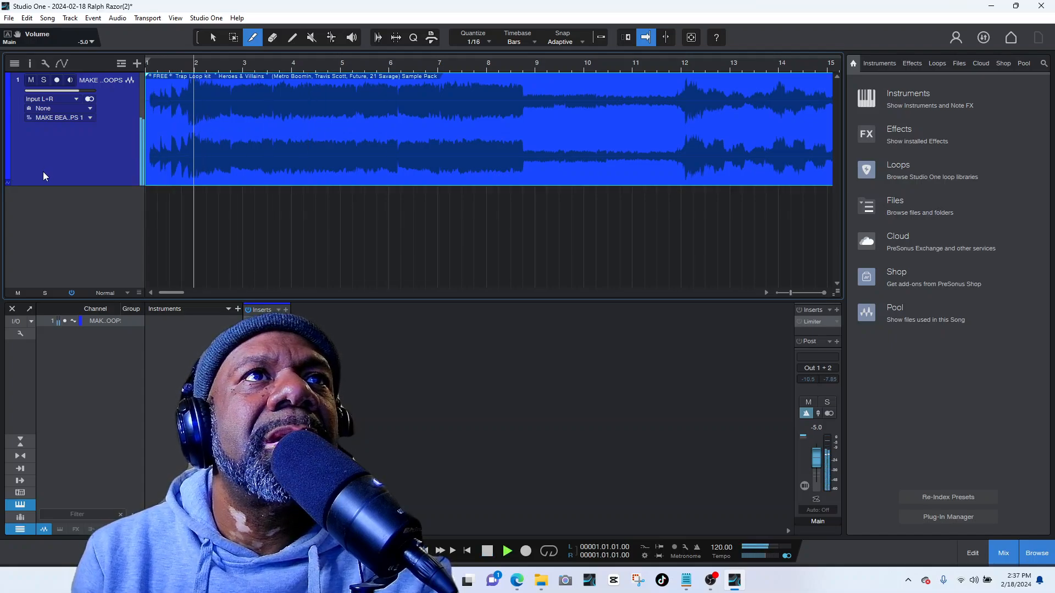
pyautogui.press('space')
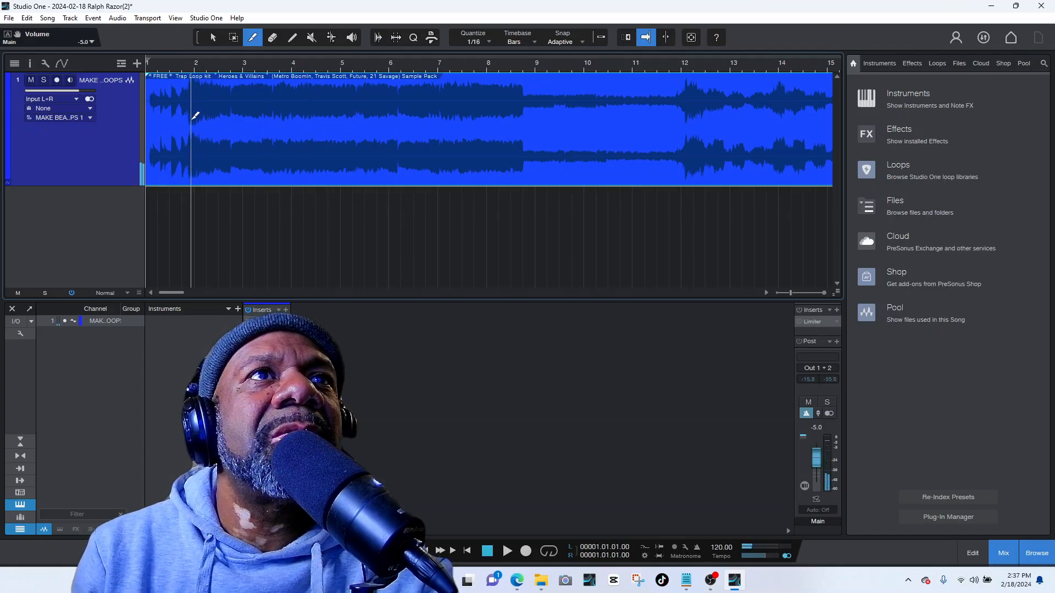
pyautogui.click(193, 117)
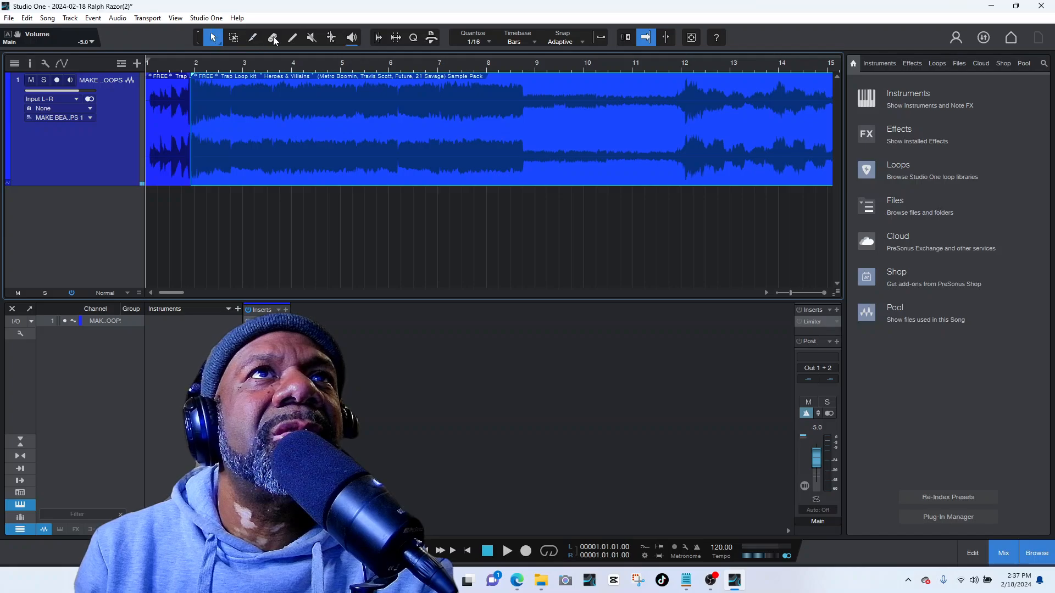
pyautogui.click(174, 122)
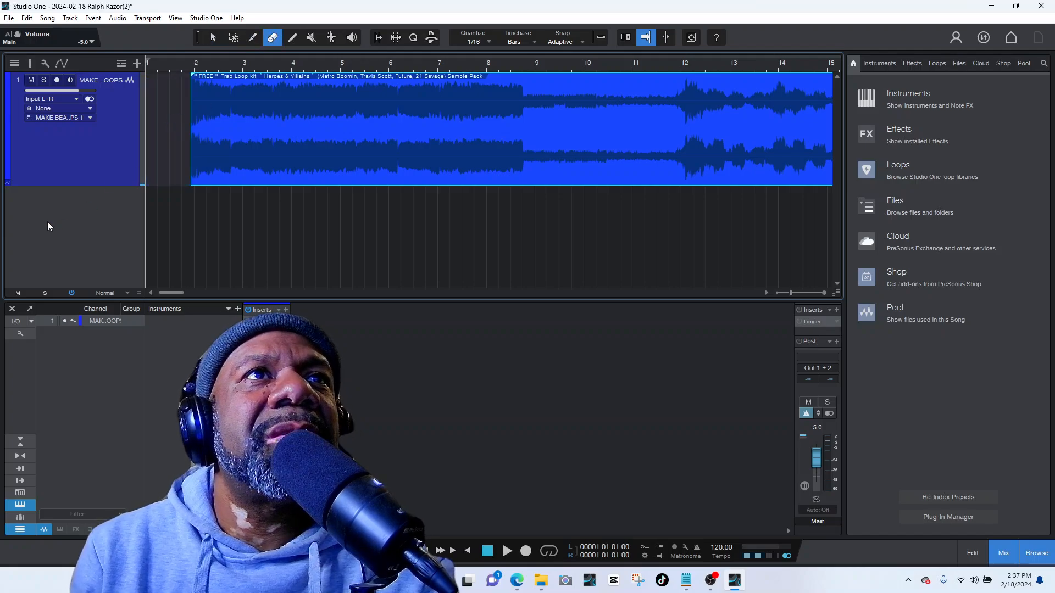
# - Extend the start of the audio event slightly earlier, just before bar 2, and play it back
pyautogui.press('space')
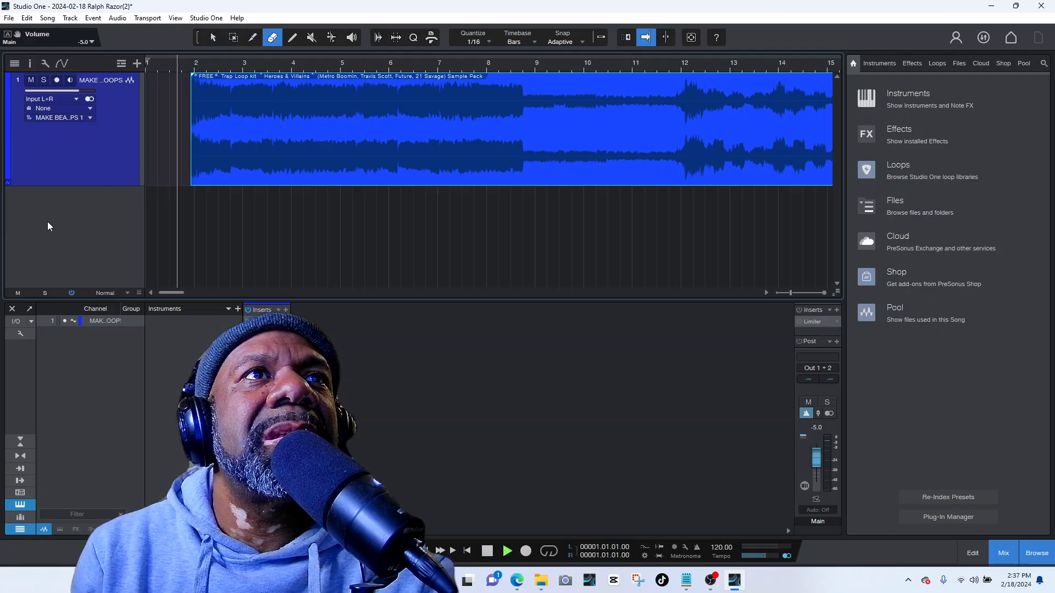
pyautogui.press('space')
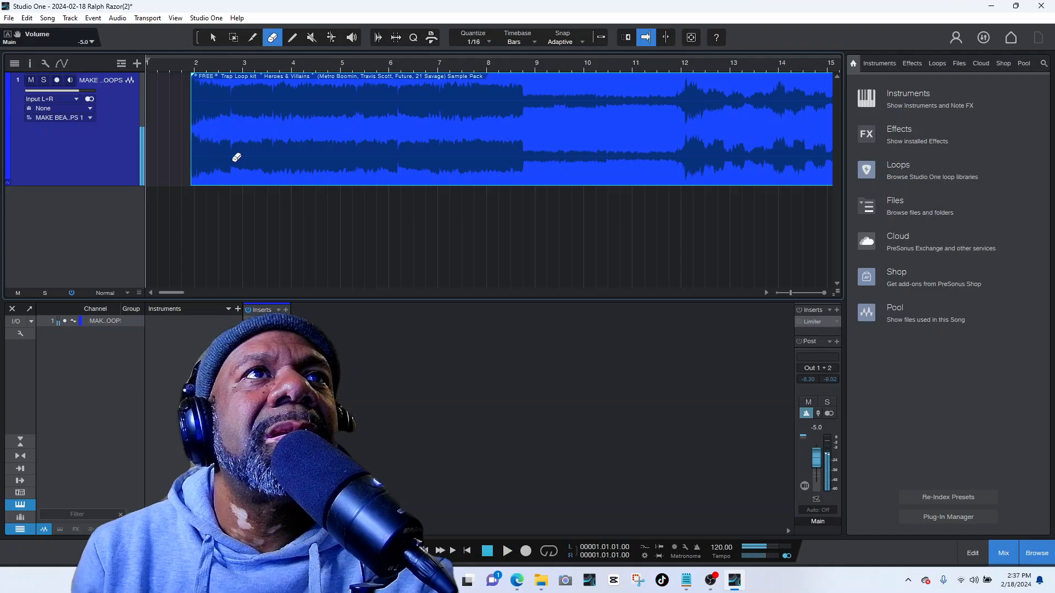
pyautogui.click(826, 292)
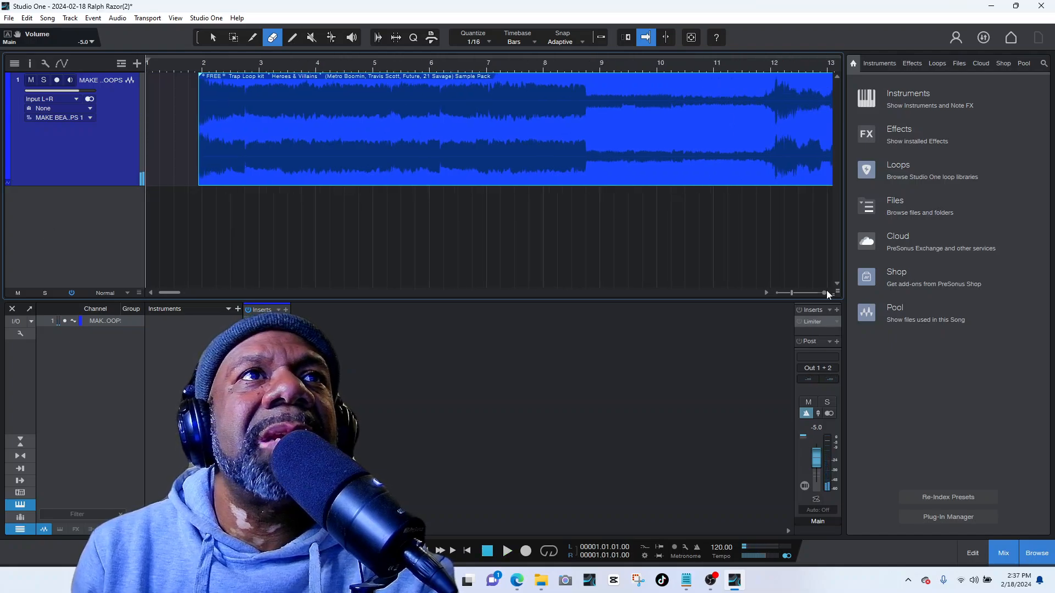
pyautogui.click(826, 292)
pyautogui.click(827, 291)
pyautogui.click(827, 291)
pyautogui.click(826, 291)
pyautogui.click(827, 292)
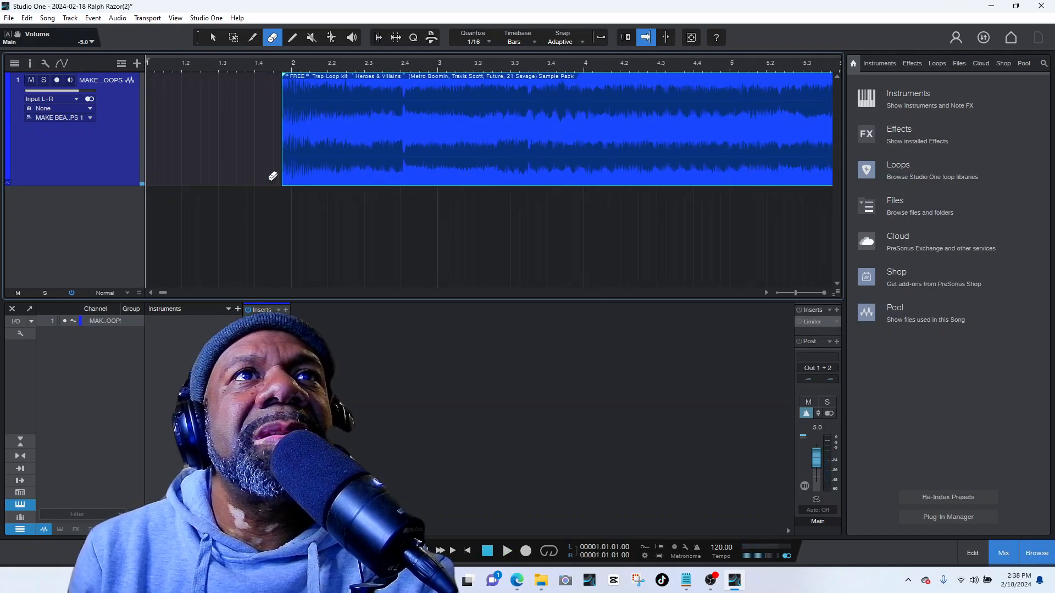
pyautogui.click(211, 39)
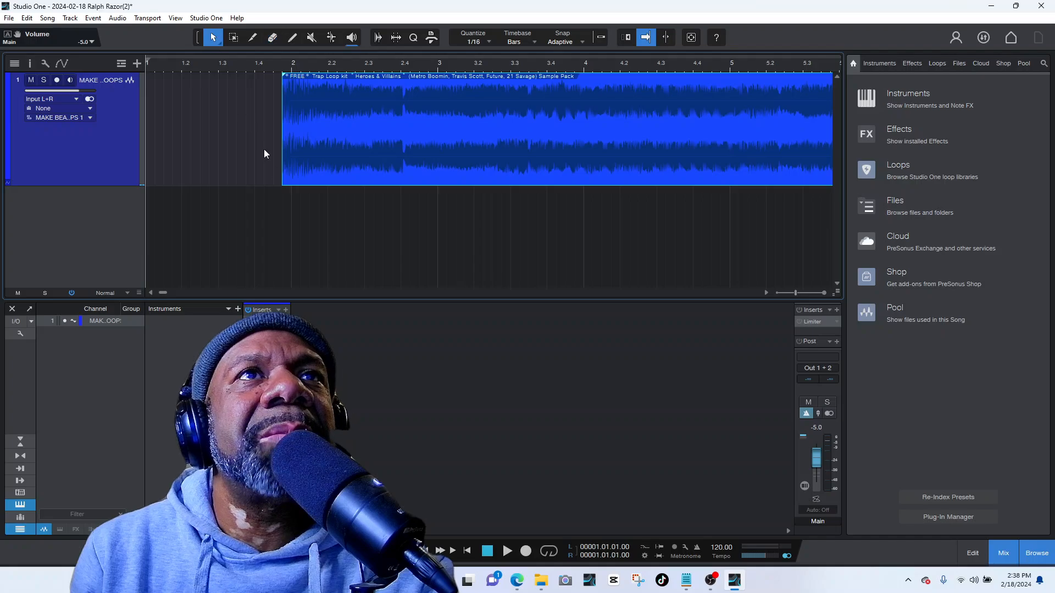
pyautogui.moveTo(279, 187); pyautogui.dragTo(280, 186)
pyautogui.press('space')
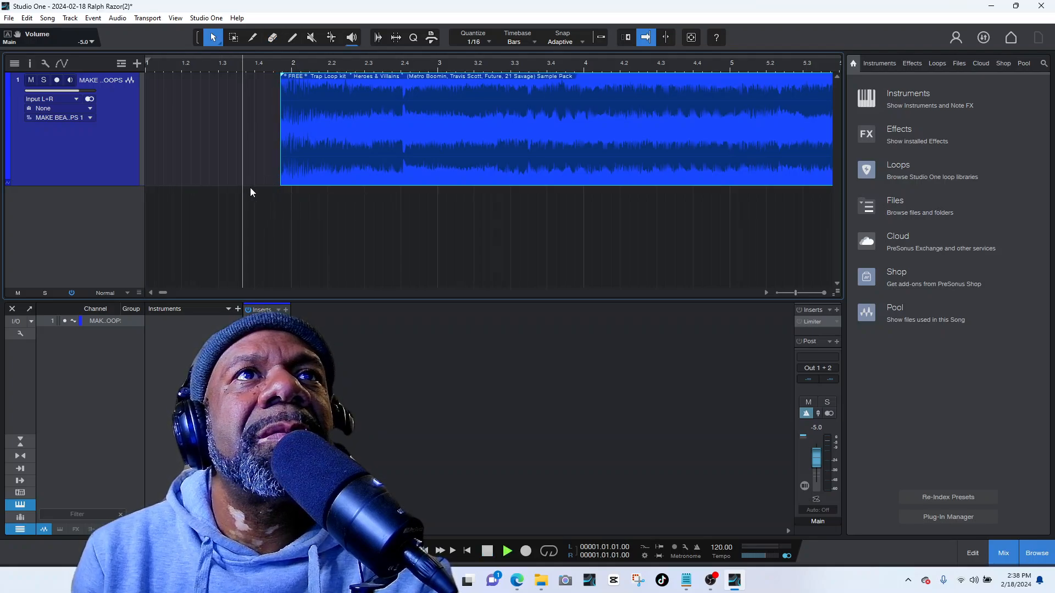
# - Add a very short fade-in to the start of the audio event and check it with playback
pyautogui.press('space')
pyautogui.press('space')
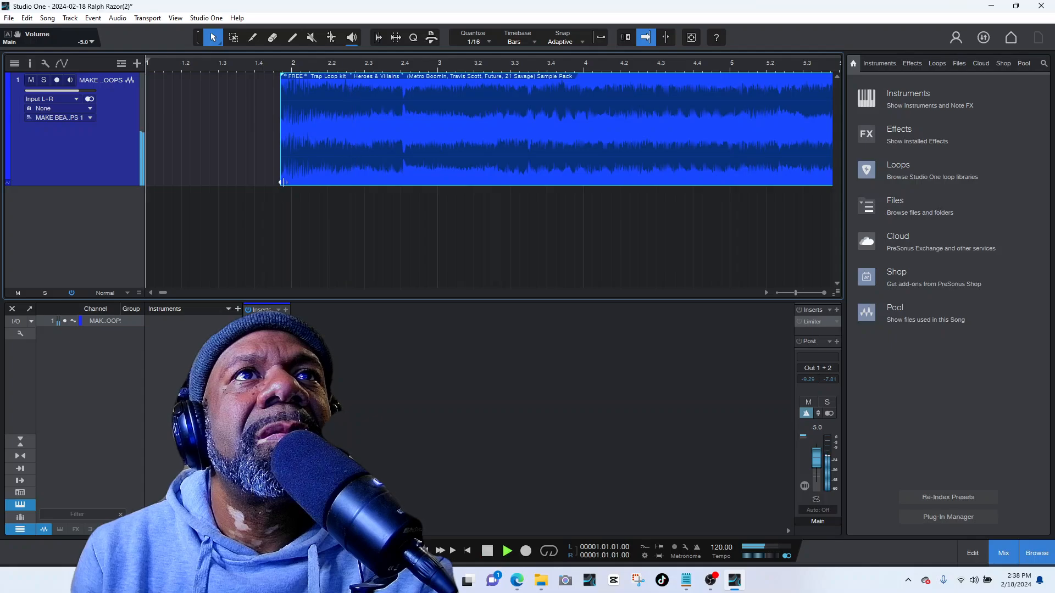
pyautogui.press('space')
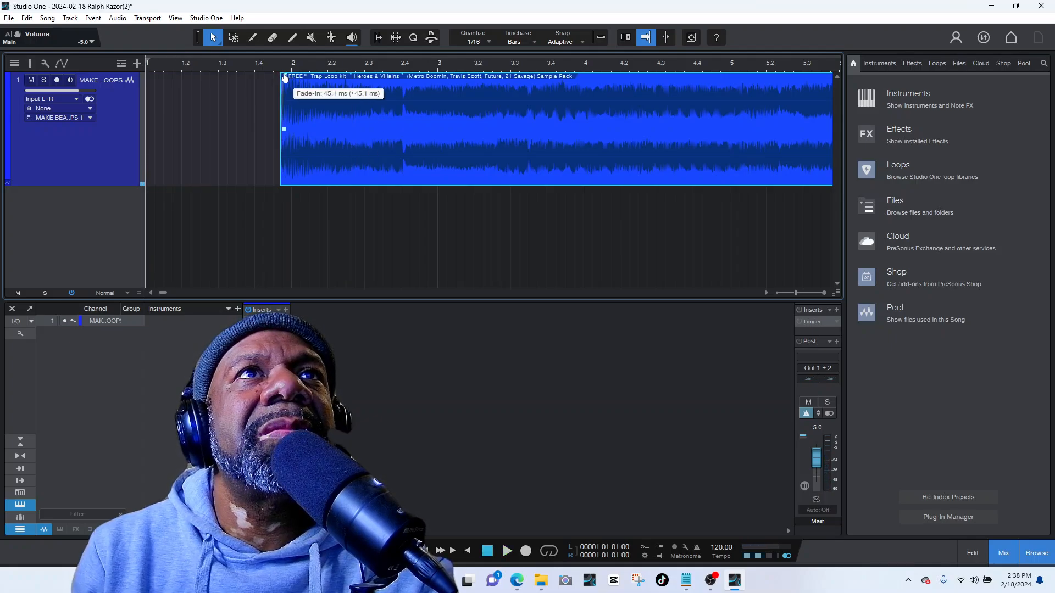
pyautogui.moveTo(284, 78); pyautogui.dragTo(284, 78)
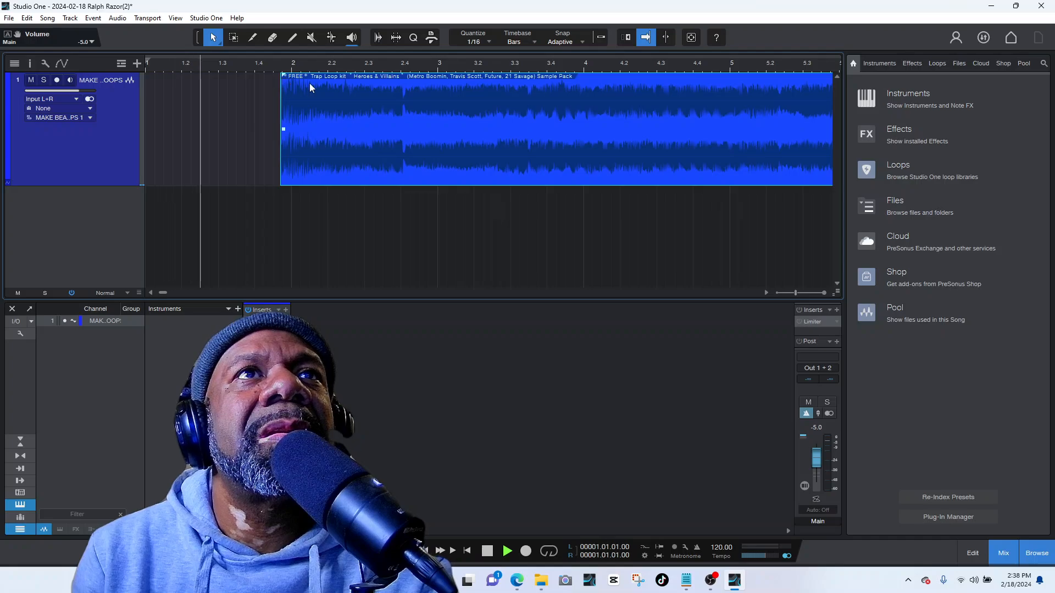
pyautogui.press('space')
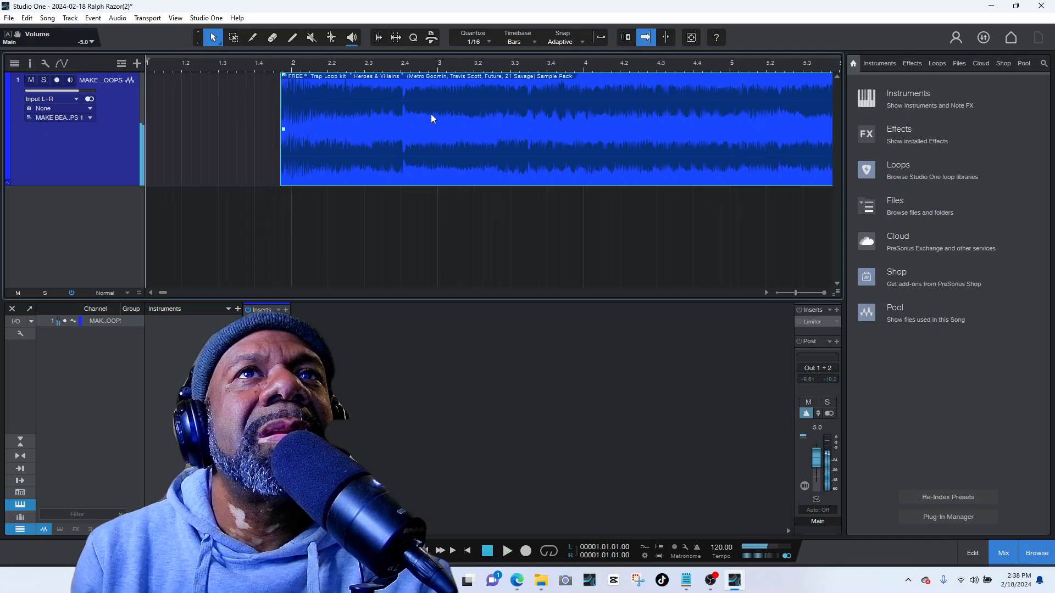
# - Move the audio event to the song start at bar 1 and start playback
pyautogui.moveTo(465, 111); pyautogui.dragTo(331, 111)
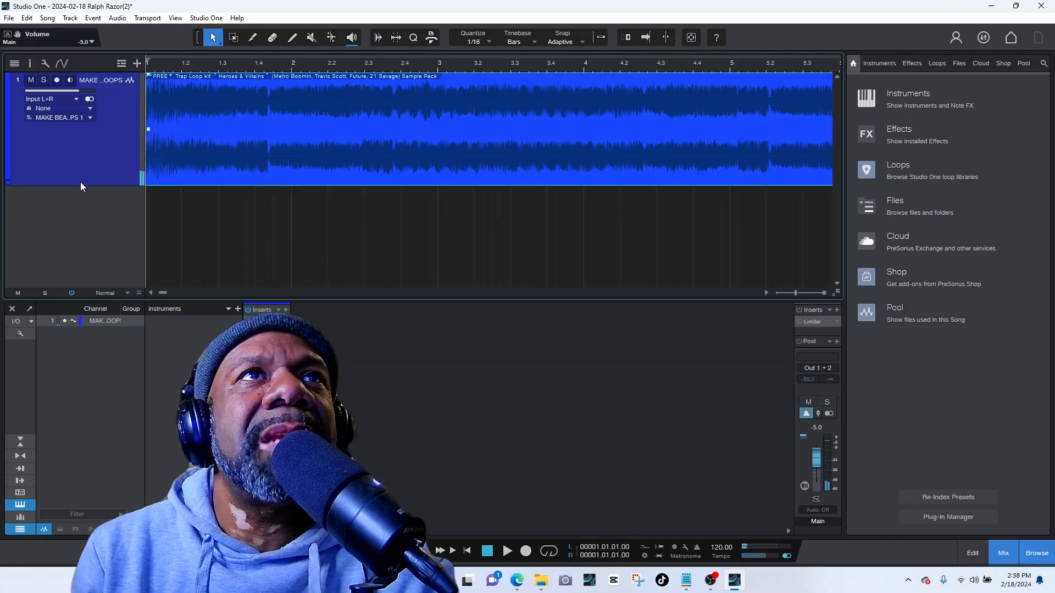
pyautogui.press('f')
pyautogui.press('space')
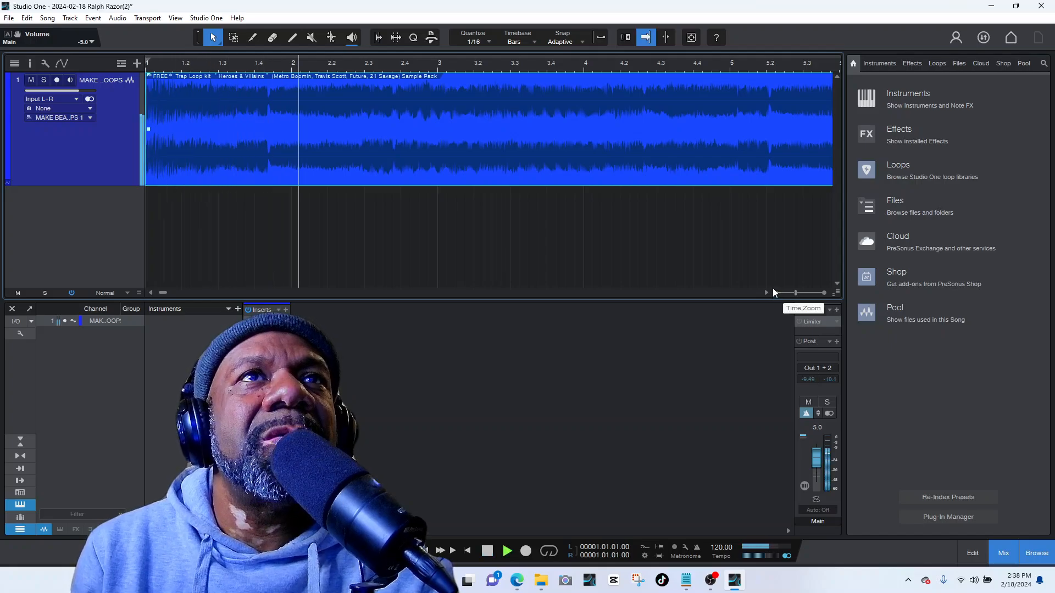
# - Split the sample just before bar 8, where the loop ends, and erase everything after the cut
pyautogui.click(777, 294)
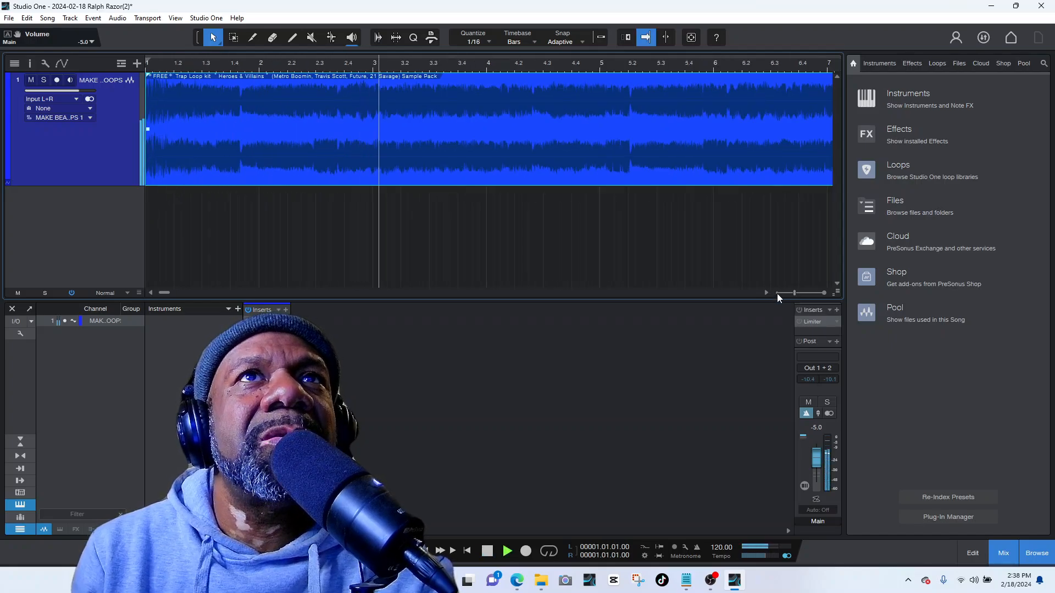
pyautogui.click(777, 294)
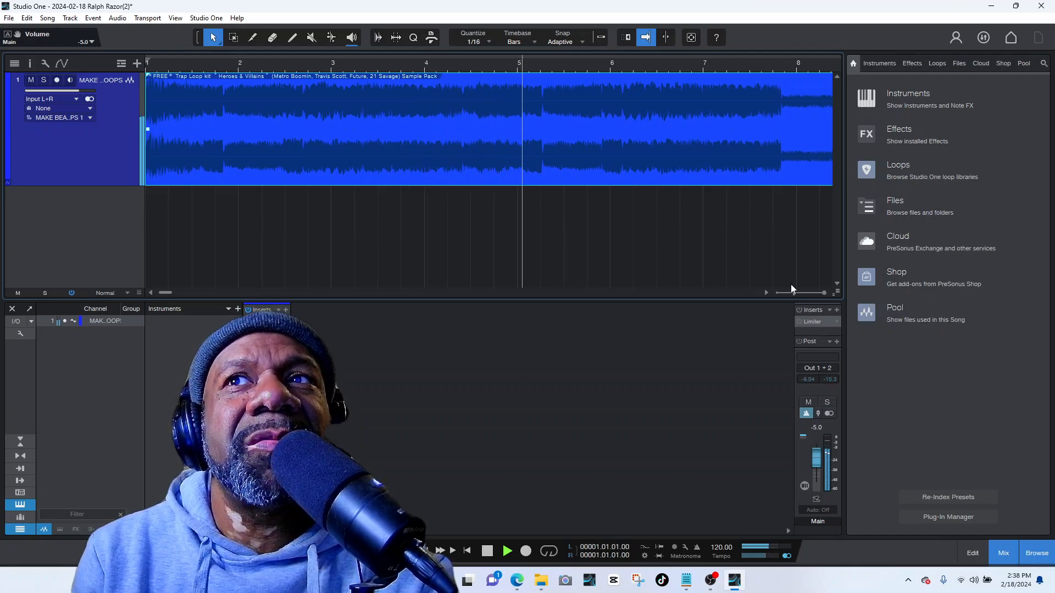
pyautogui.click(777, 292)
pyautogui.click(777, 292)
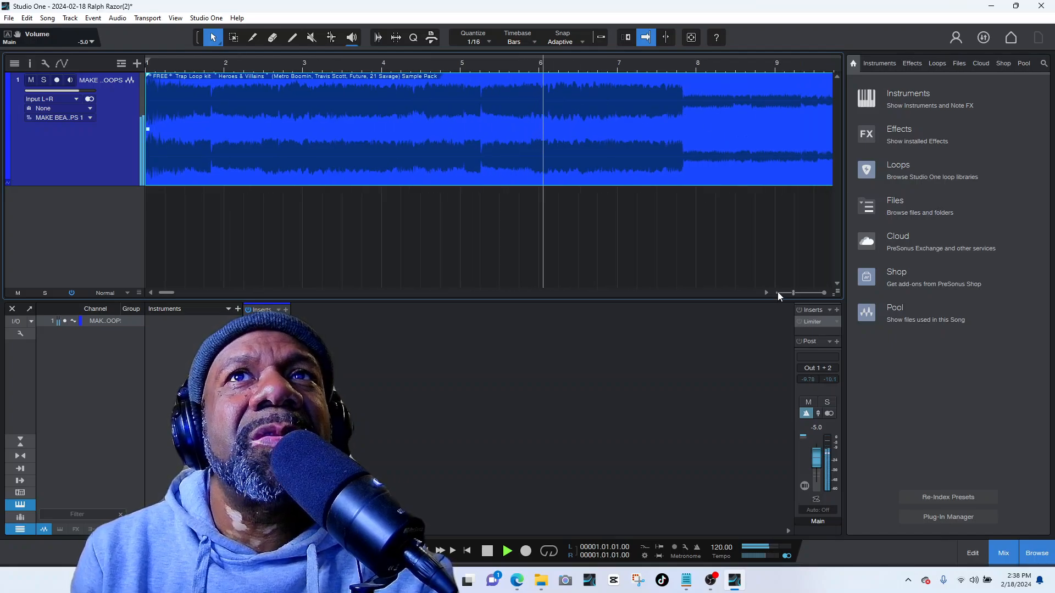
pyautogui.click(777, 292)
pyautogui.click(777, 292)
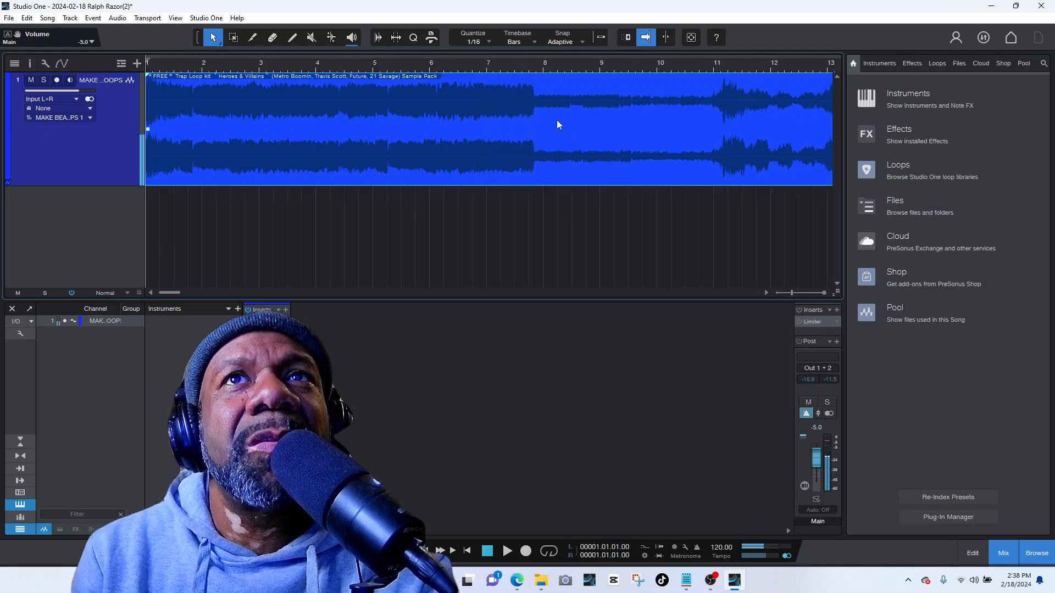
pyautogui.press('space')
pyautogui.click(252, 37)
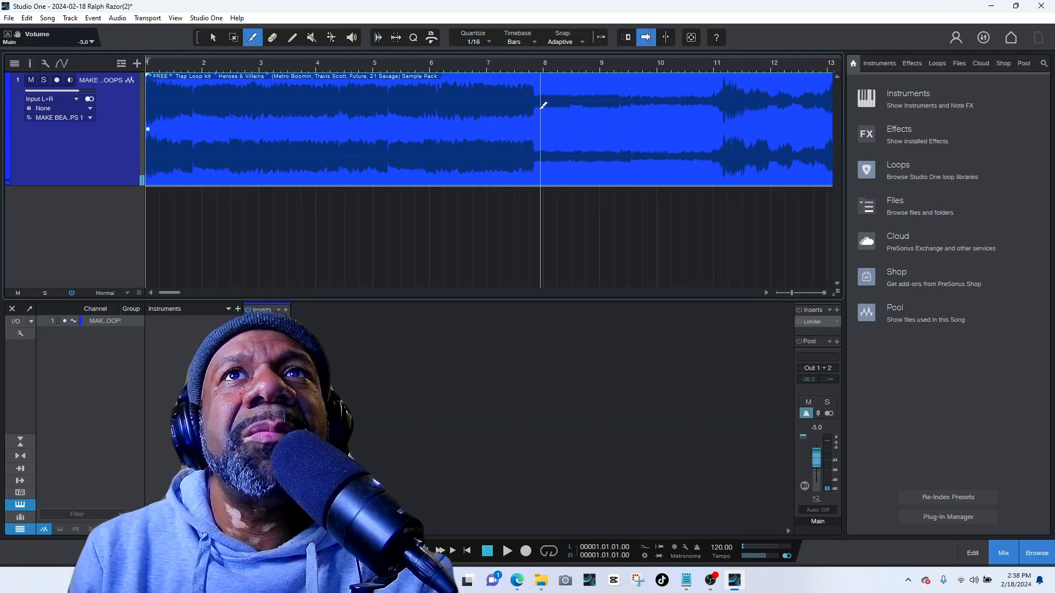
pyautogui.click(539, 104)
pyautogui.click(273, 37)
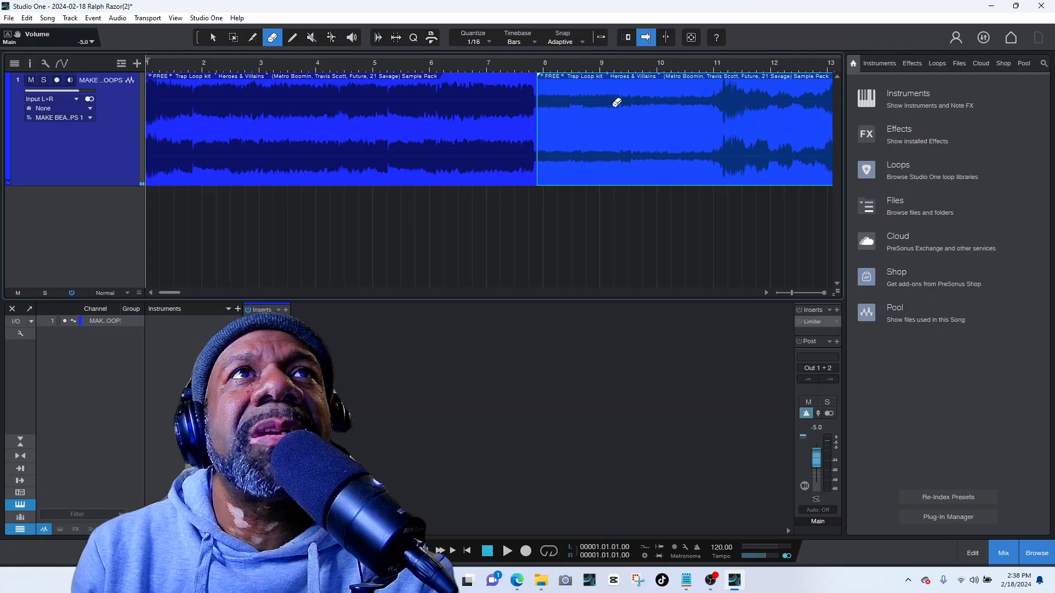
pyautogui.click(616, 103)
# - Play the end of the loop from just after bar 7 to check where it should be cut
pyautogui.click(825, 293)
pyautogui.click(825, 294)
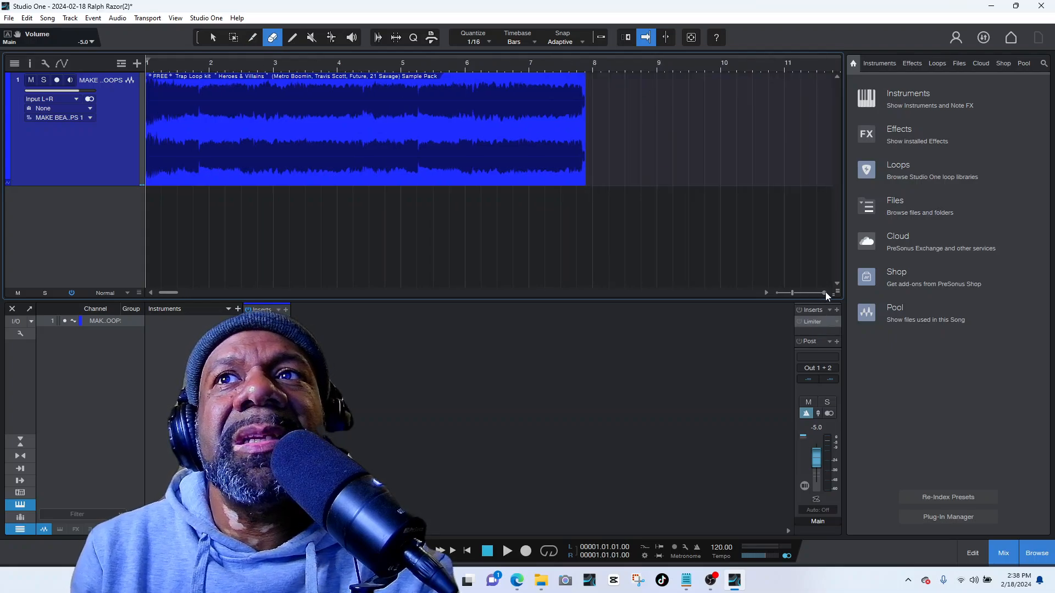
pyautogui.click(825, 293)
pyautogui.click(825, 293)
pyautogui.click(824, 293)
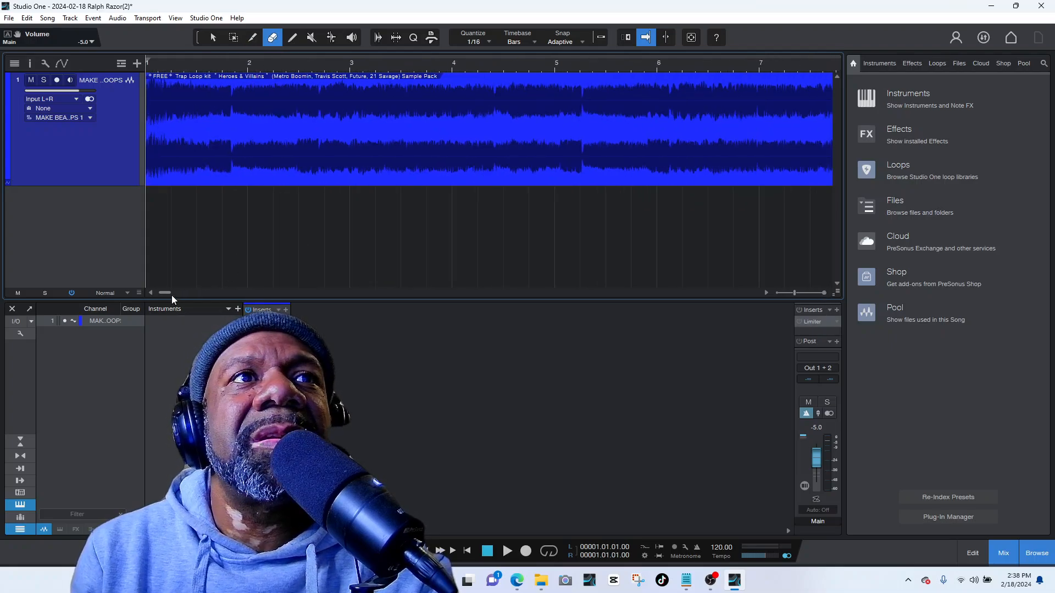
pyautogui.moveTo(170, 293)
pyautogui.mouseDown()
pyautogui.moveTo(200, 292)
pyautogui.moveTo(172, 281)
pyautogui.moveTo(180, 291)
pyautogui.mouseUp()
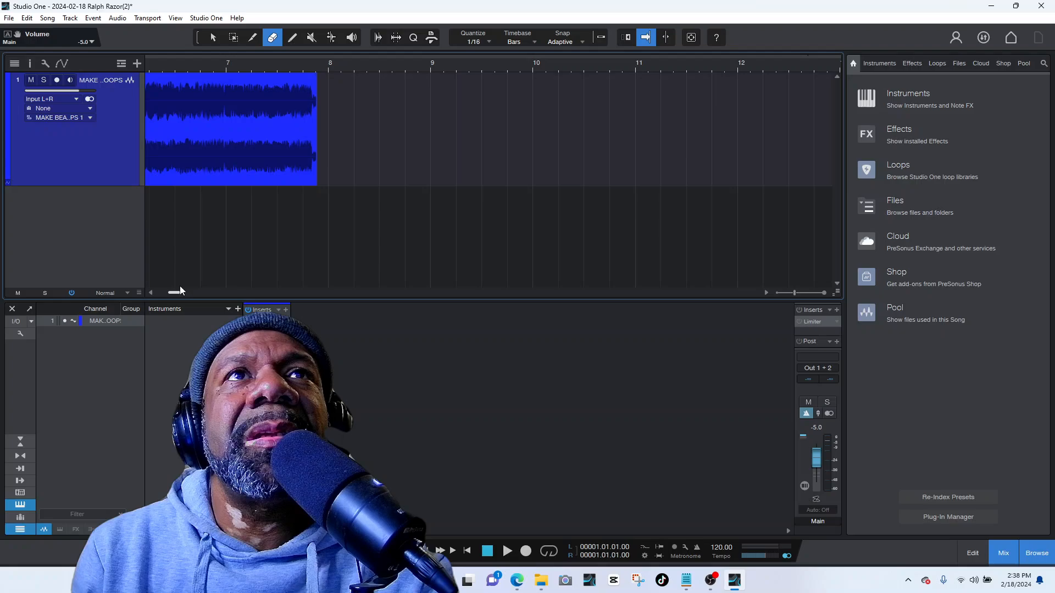
pyautogui.click(236, 68)
pyautogui.click(213, 37)
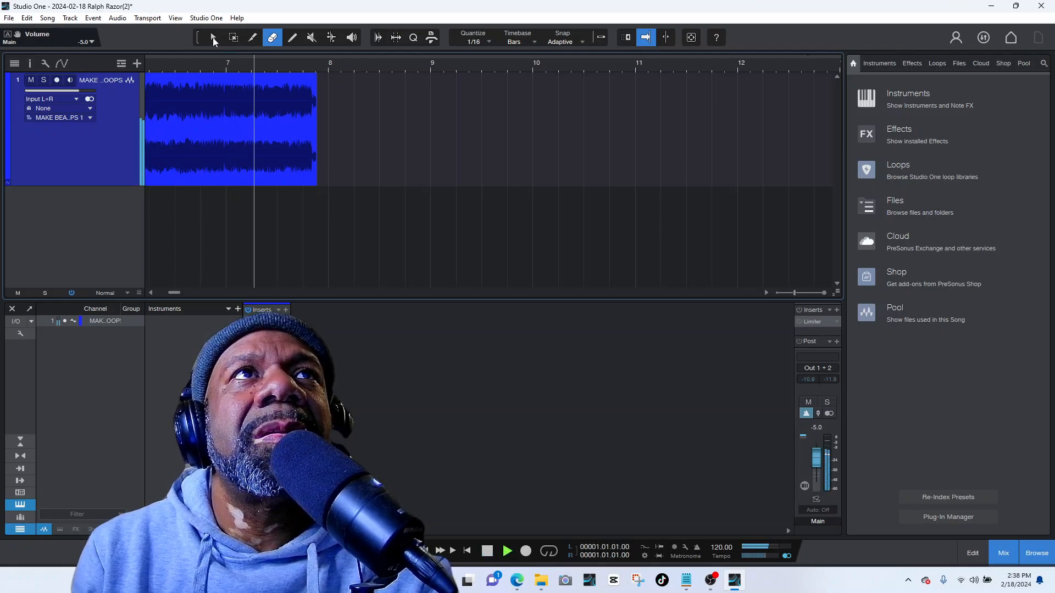
pyautogui.press('space')
pyautogui.press('space')
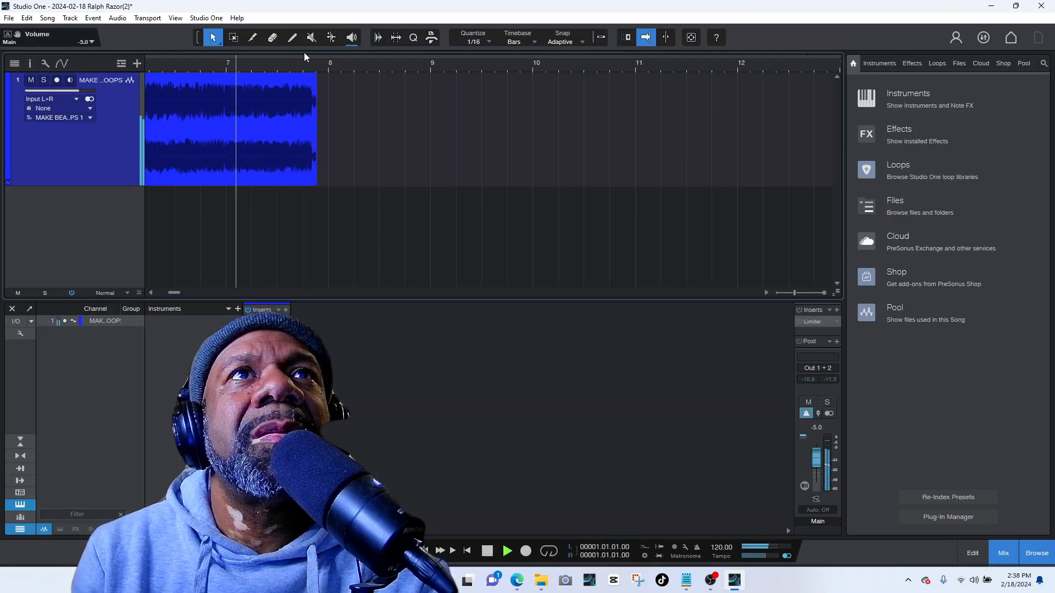
pyautogui.press('space')
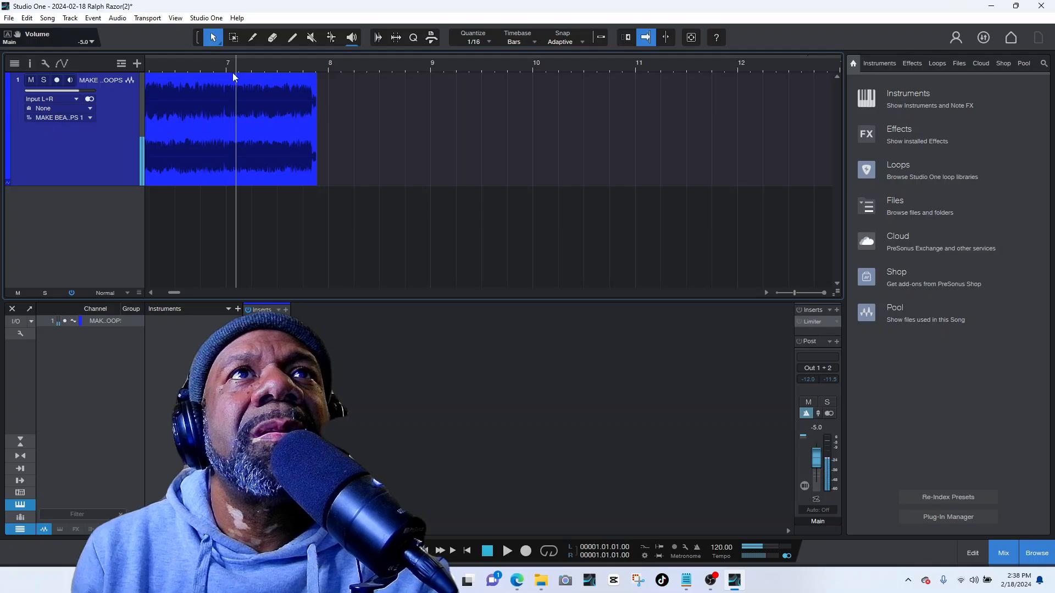
# - Split the loop slightly after beat 7.4, just before the waveform drops, and erase the short leftover tail
pyautogui.press('3')
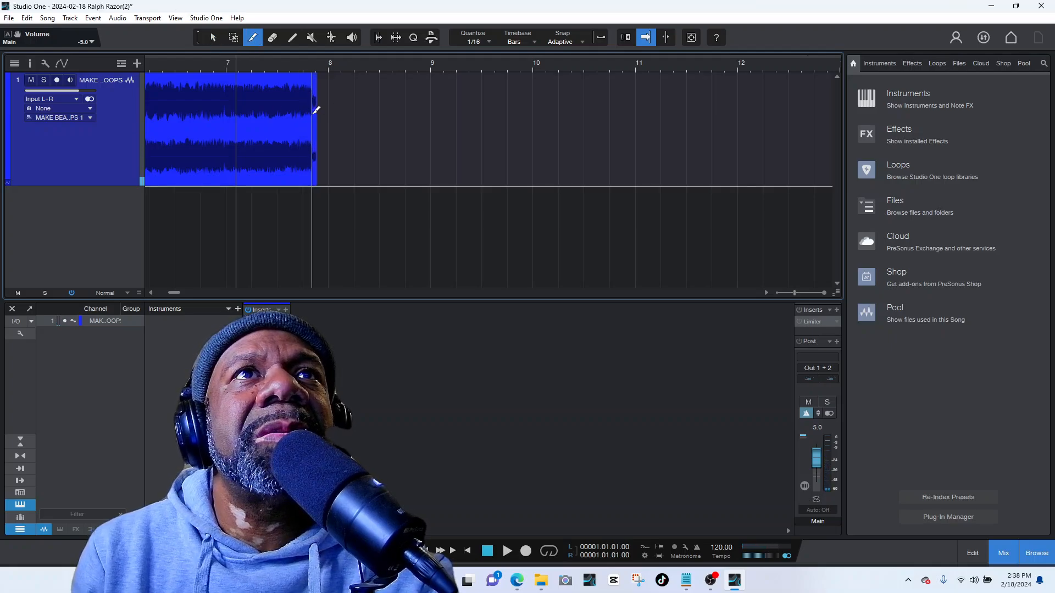
pyautogui.click(825, 291)
pyautogui.click(826, 289)
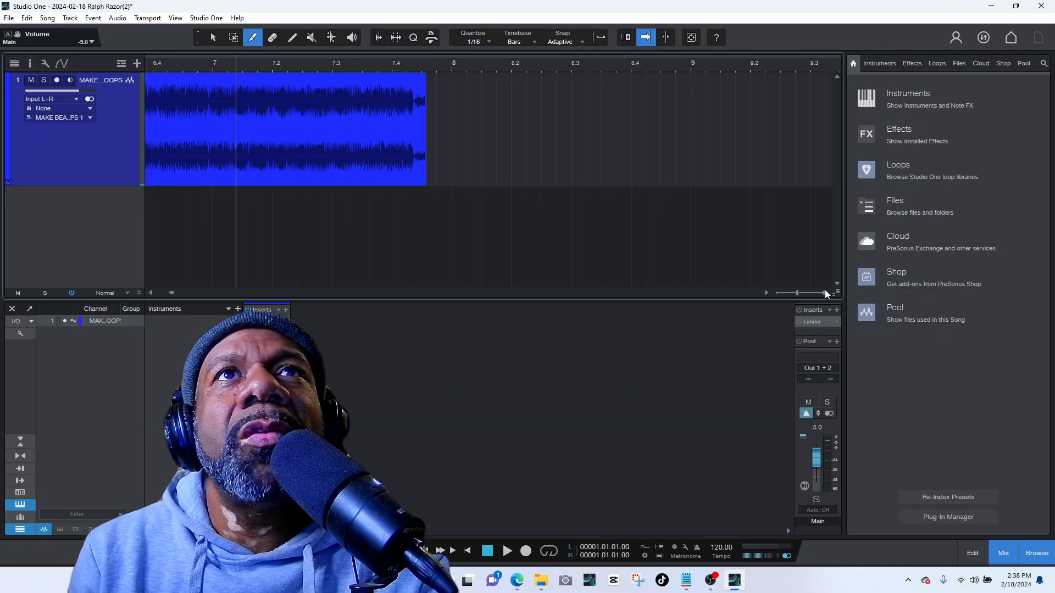
pyautogui.press('space')
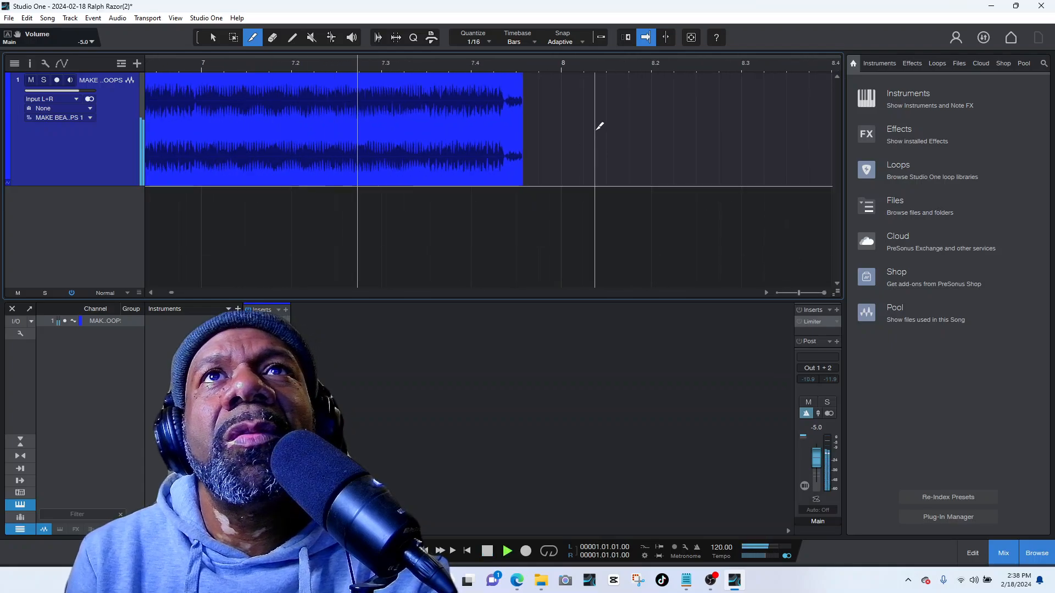
pyautogui.press('space')
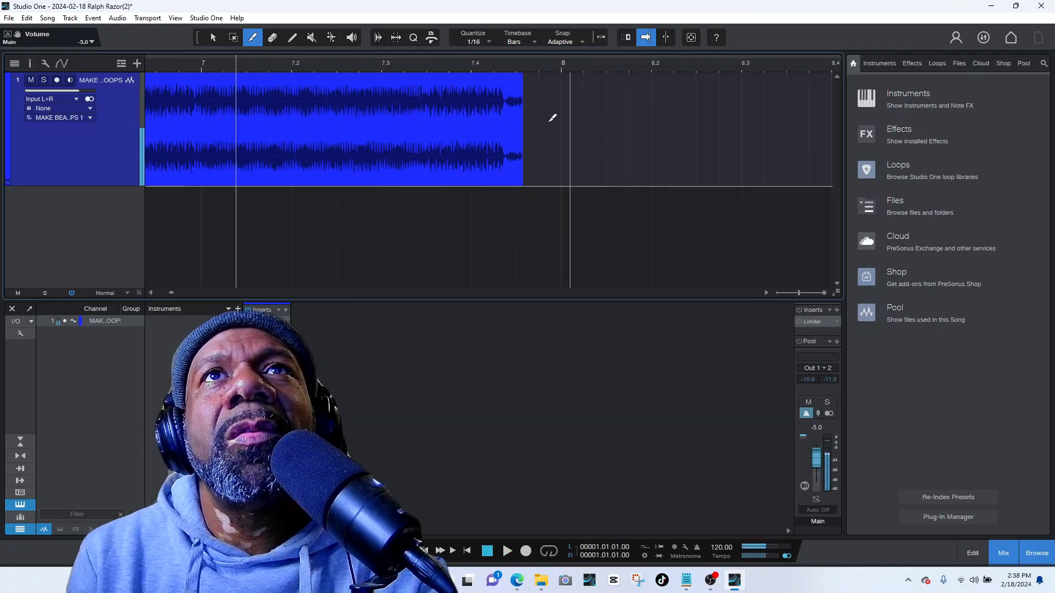
pyautogui.click(502, 110)
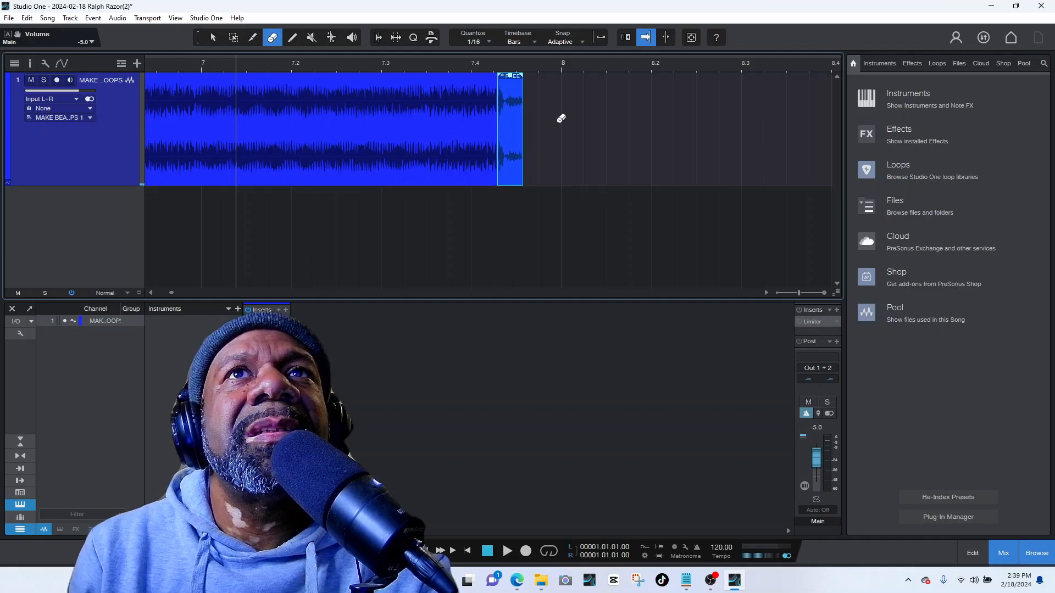
pyautogui.click(514, 118)
pyautogui.click(213, 37)
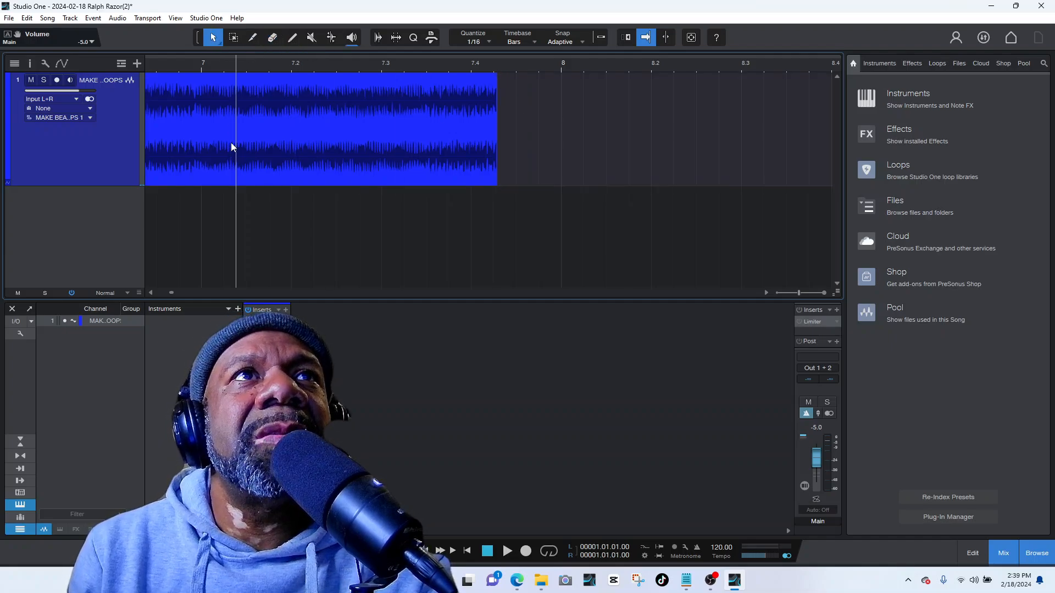
# - Duplicate the trimmed loop directly after itself and play from just after bar 7 to hear the transition
pyautogui.hotkey('ctrl', 'd')
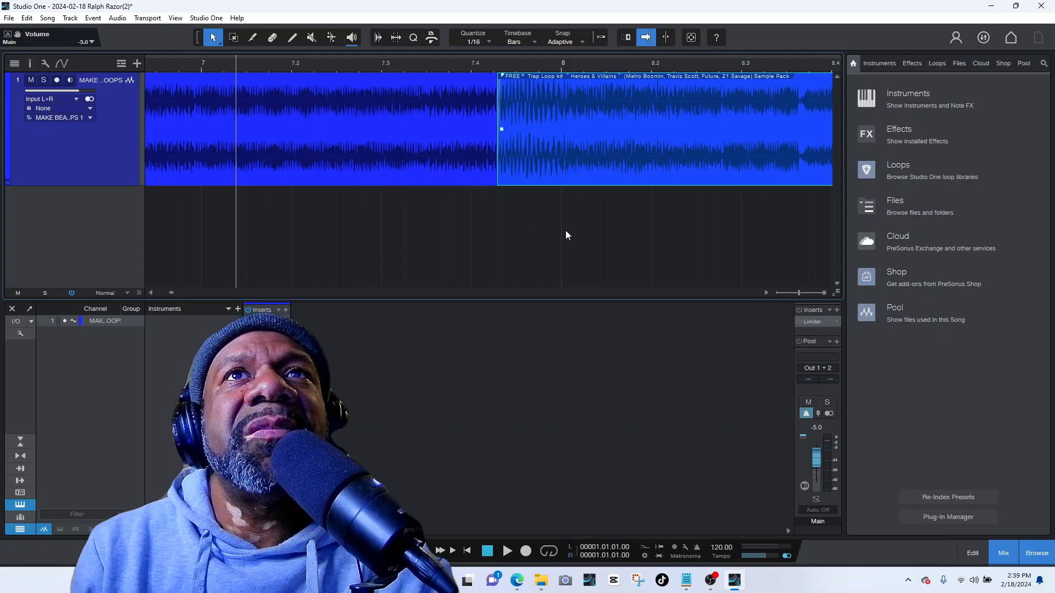
pyautogui.press('space')
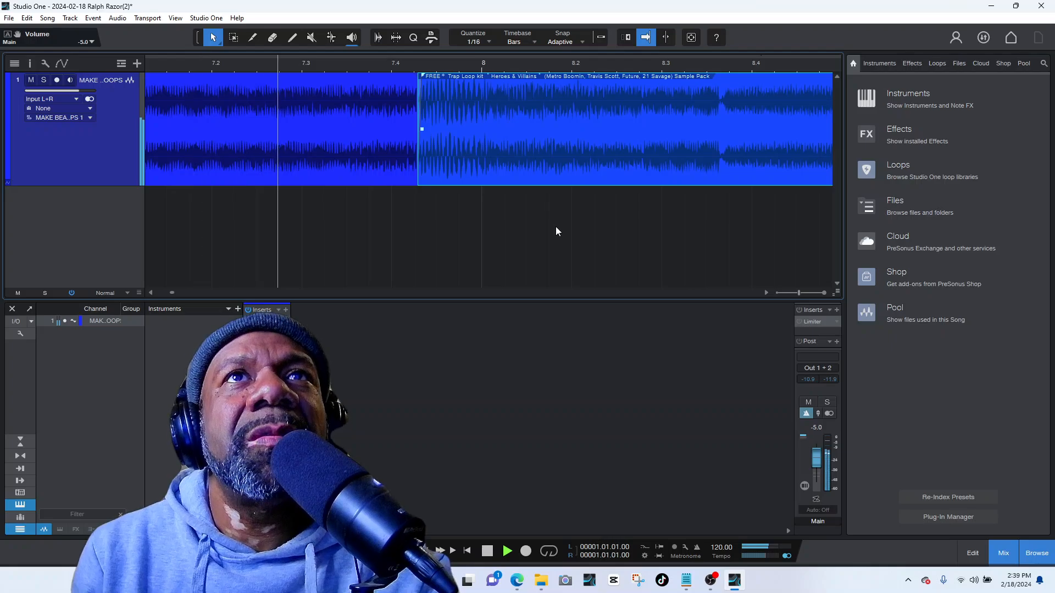
pyautogui.press('space')
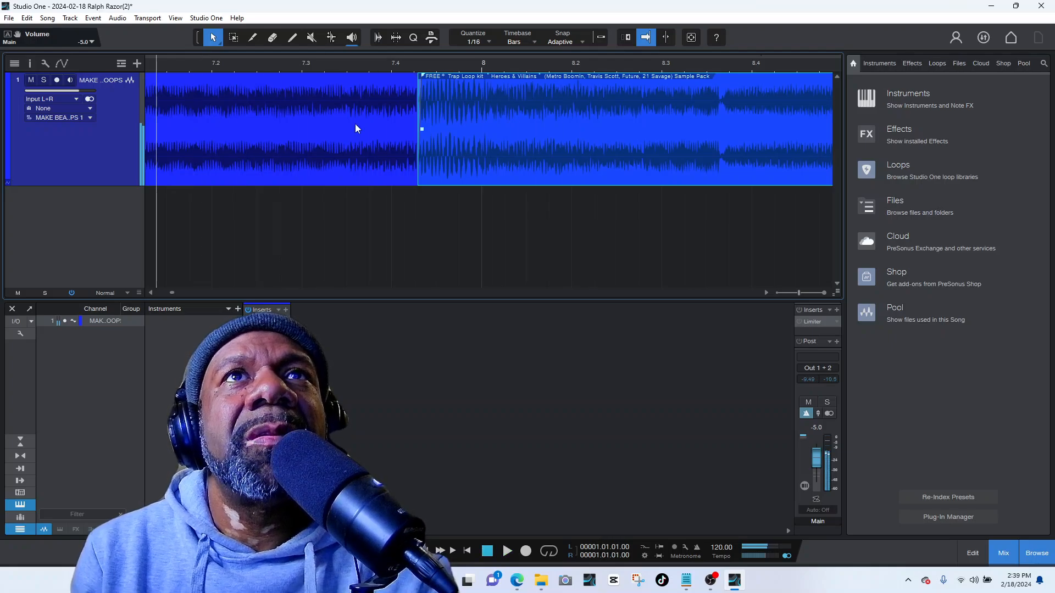
# - Apply a short fade-out to the end of the first loop event, right before its duplicate
pyautogui.click(340, 115)
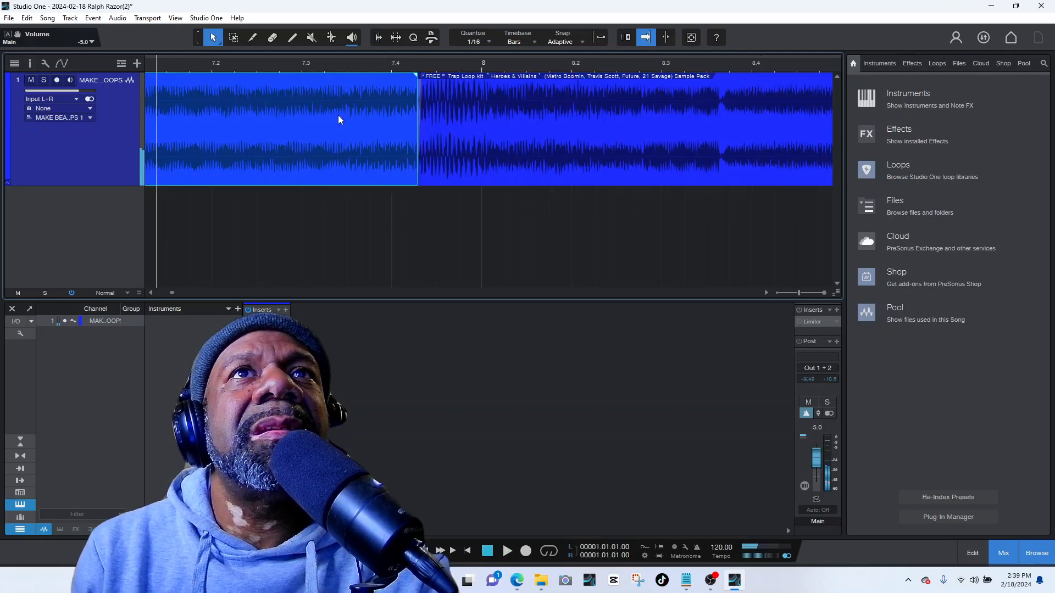
pyautogui.rightClick(181, 113)
pyautogui.moveTo(264, 361)
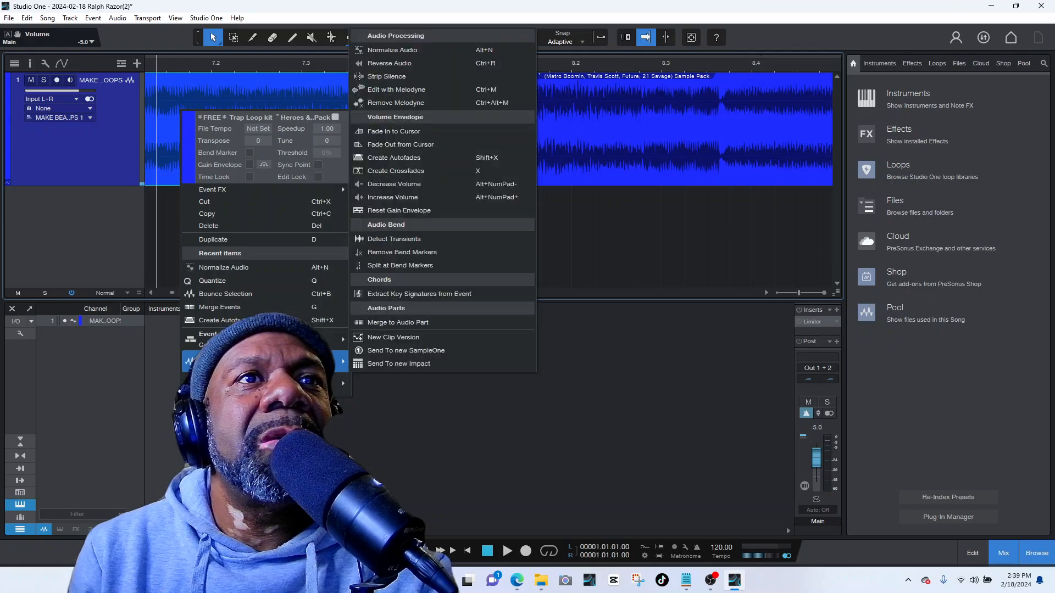
pyautogui.moveTo(330, 336)
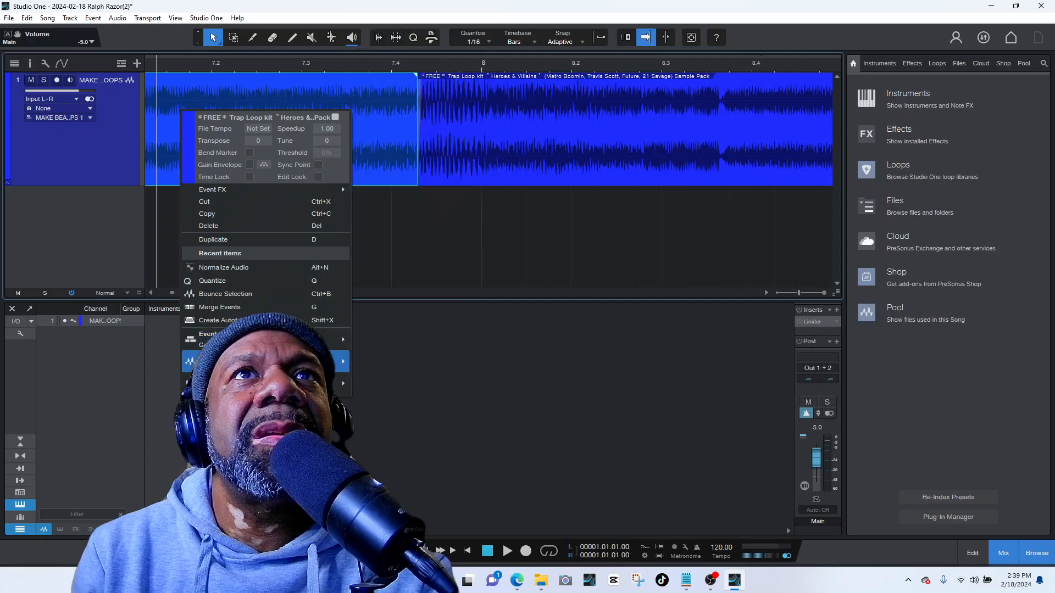
pyautogui.moveTo(330, 361)
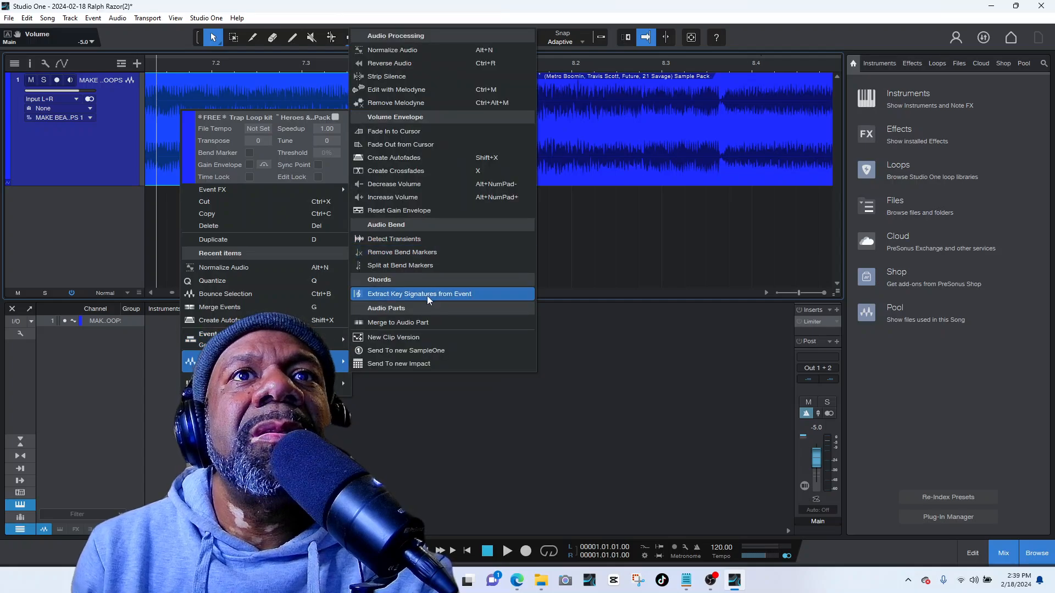
pyautogui.click(430, 145)
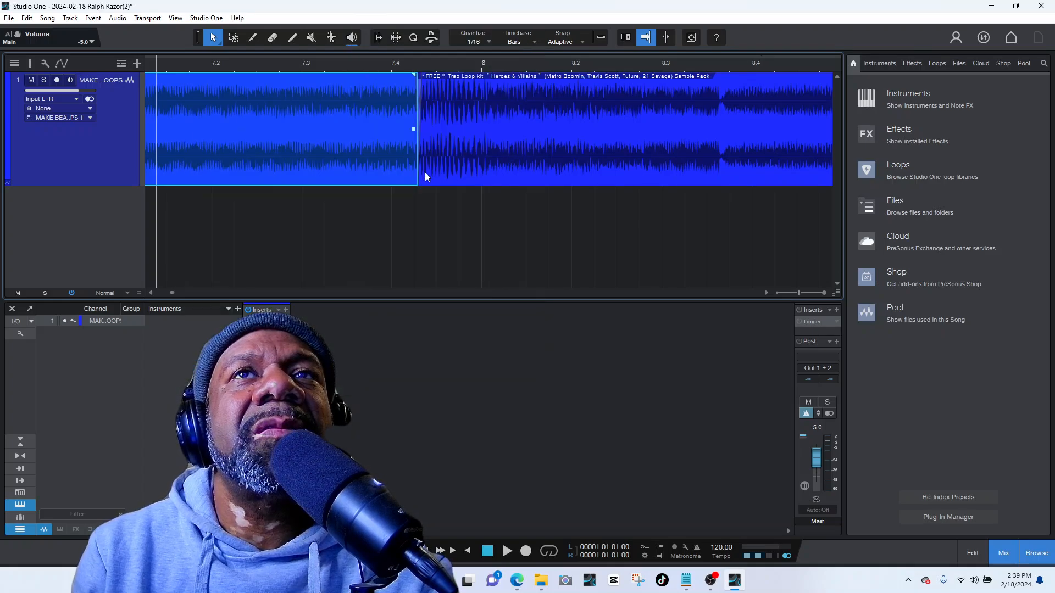
# - Play the loop transition, try shifting the duplicate slightly later to leave a short gap, and delete the duplicate event
pyautogui.press('space')
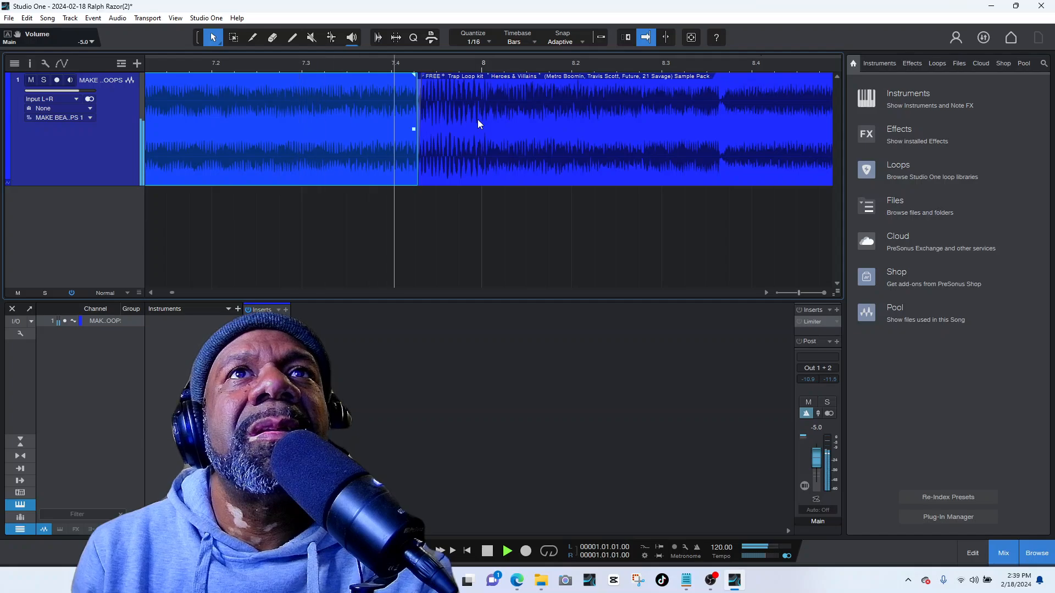
pyautogui.press('space')
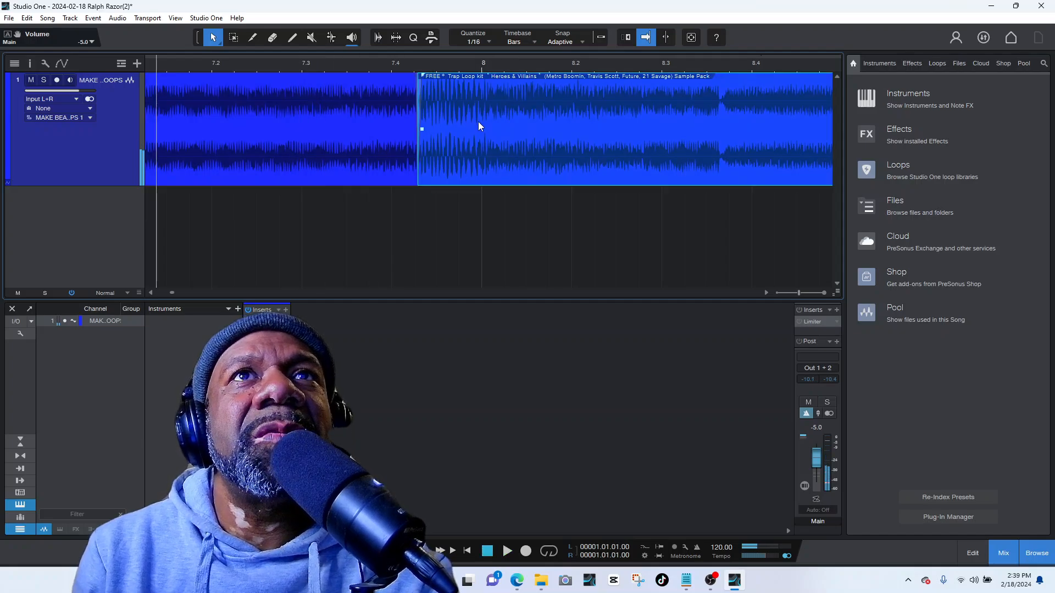
pyautogui.moveTo(478, 126); pyautogui.dragTo(502, 127)
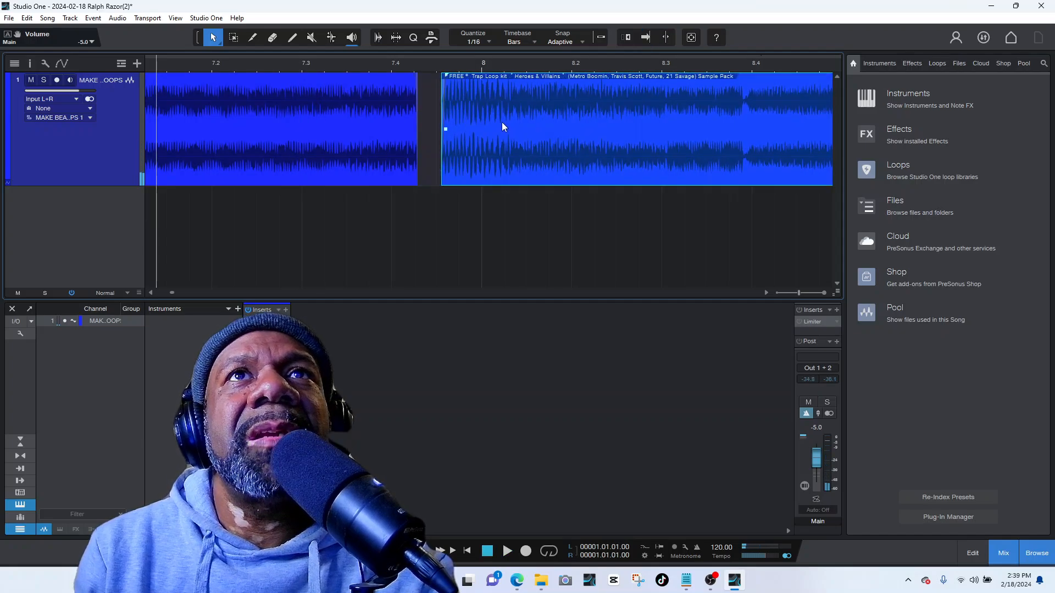
pyautogui.click(153, 90)
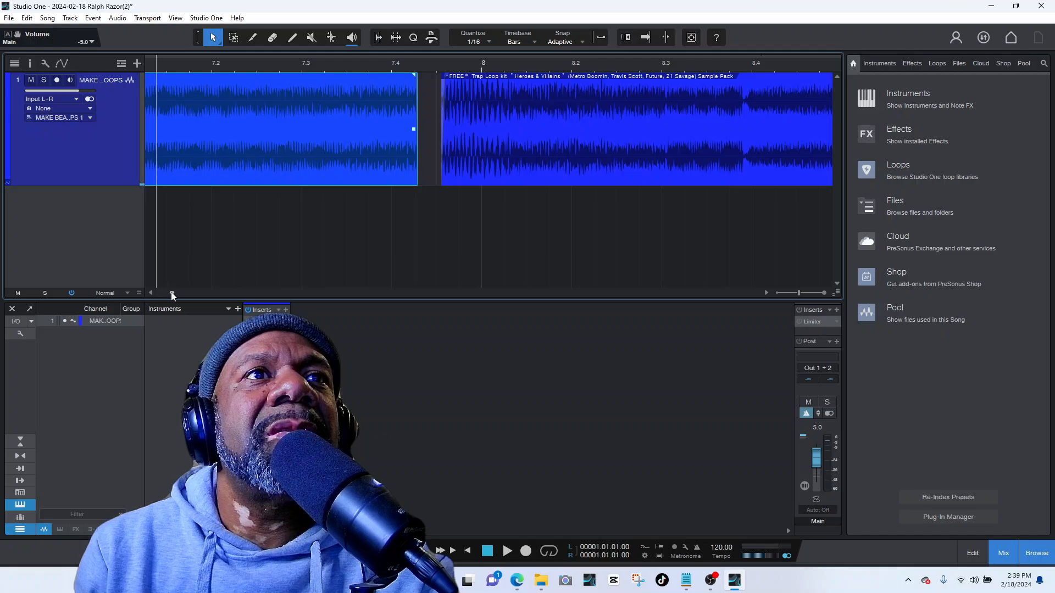
pyautogui.press('space')
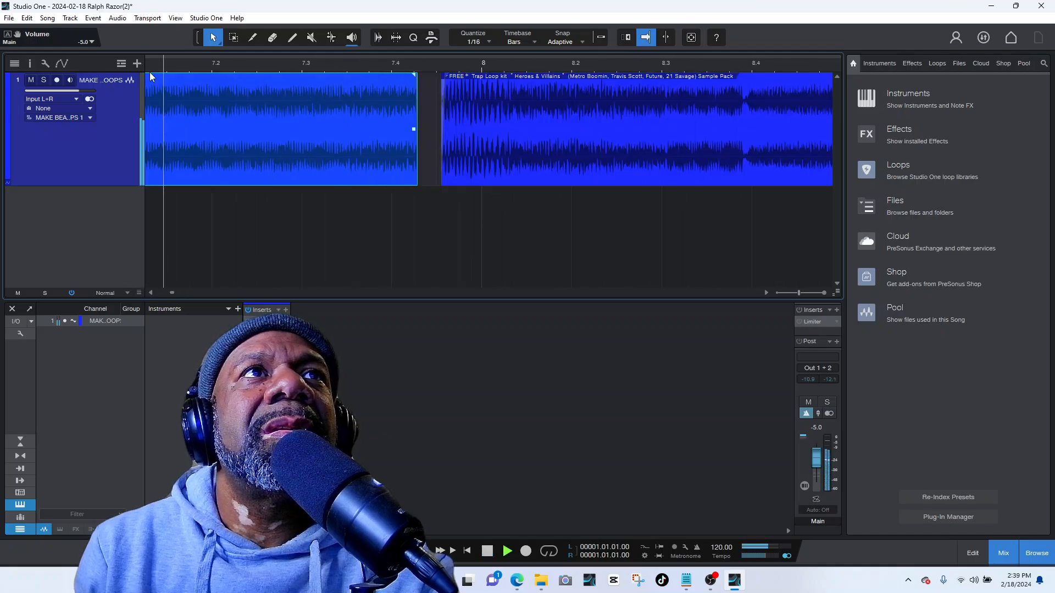
pyautogui.press('space')
pyautogui.click(552, 144)
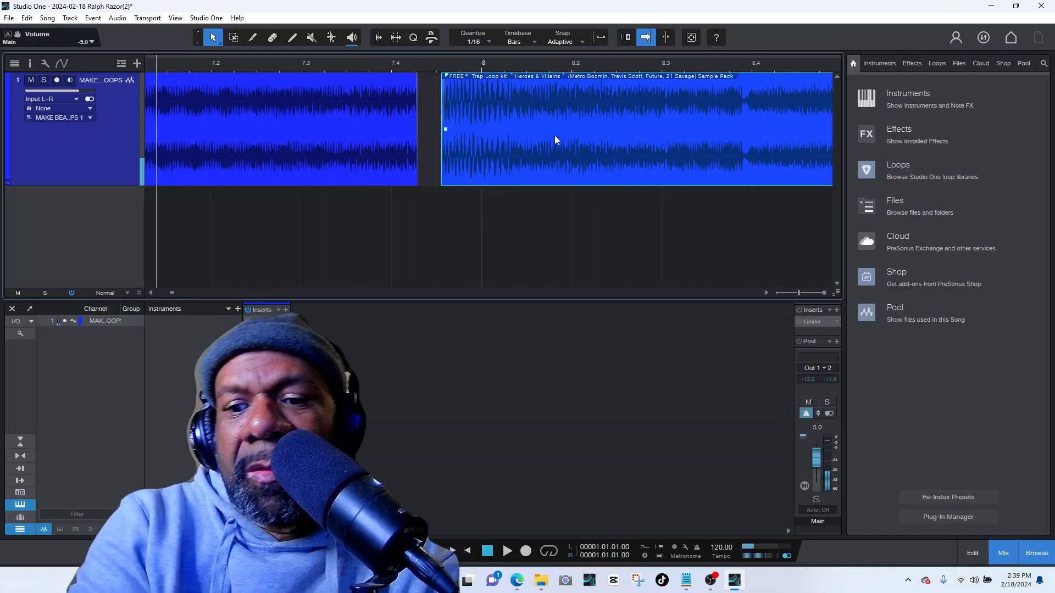
pyautogui.press('Delete')
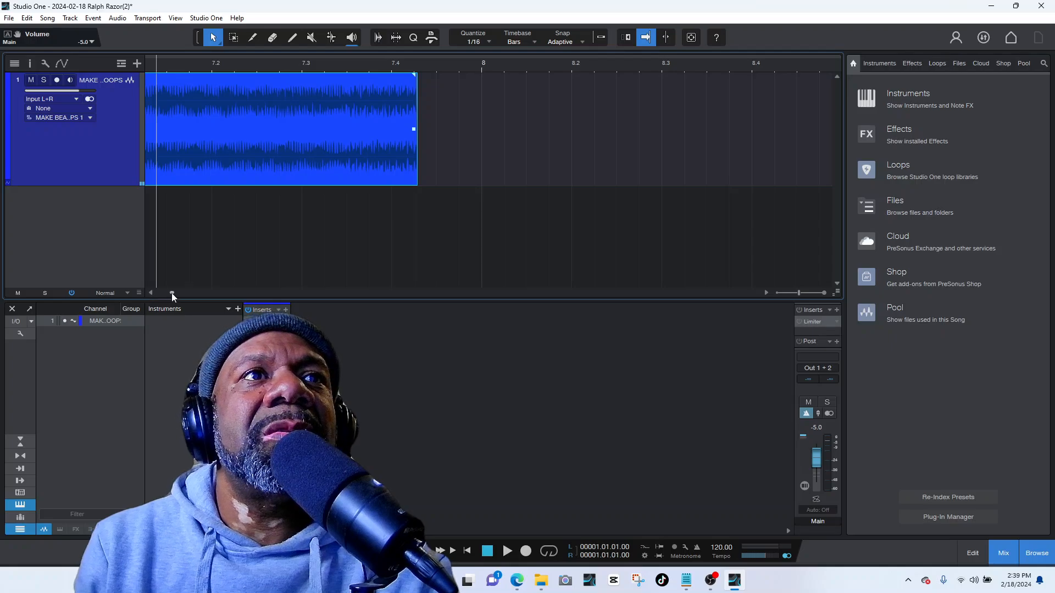
# - Time-stretch the remaining loop event so it ends at bar 9 and play its beginning
pyautogui.moveTo(172, 292); pyautogui.dragTo(133, 286)
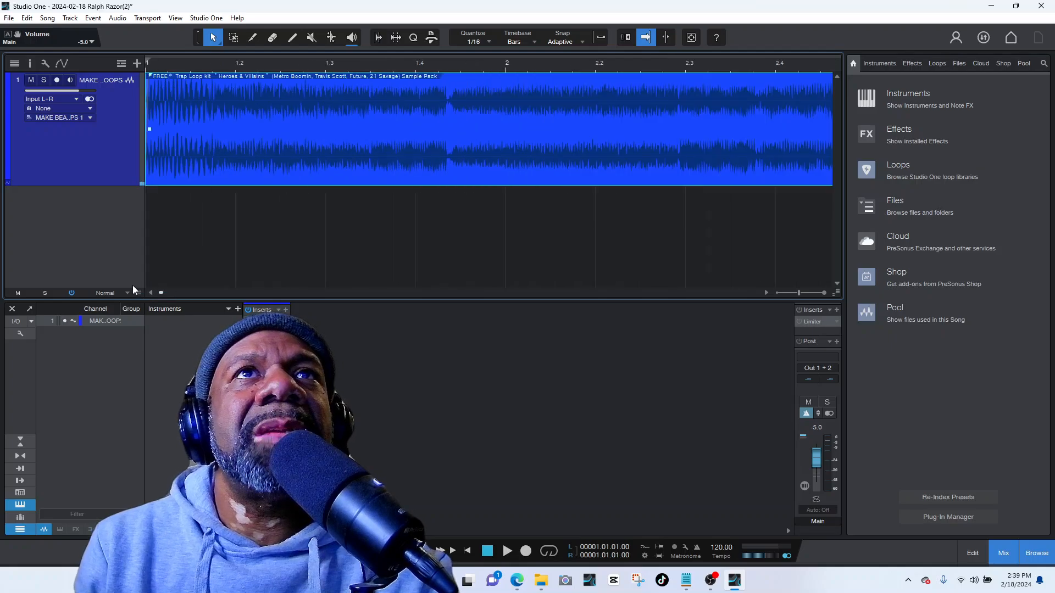
pyautogui.click(779, 295)
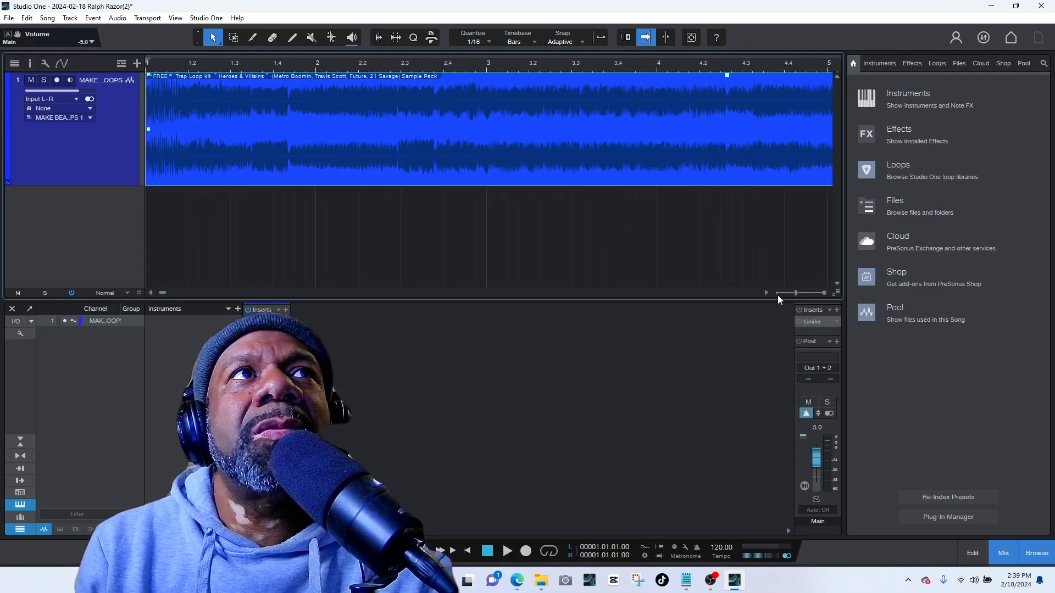
pyautogui.click(777, 295)
pyautogui.click(777, 295)
pyautogui.click(776, 296)
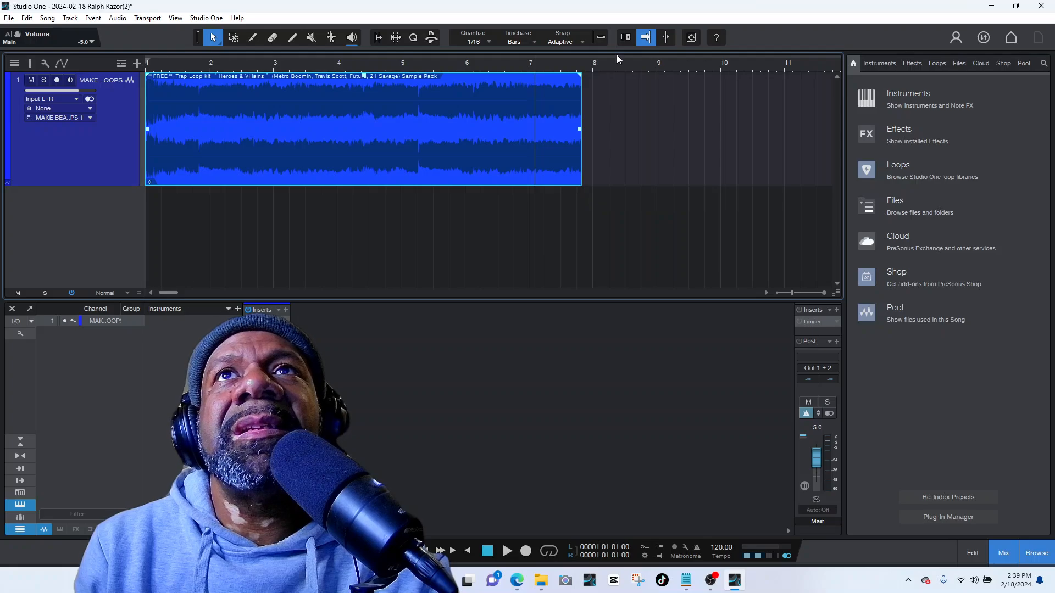
pyautogui.moveTo(584, 183); pyautogui.dragTo(657, 183)
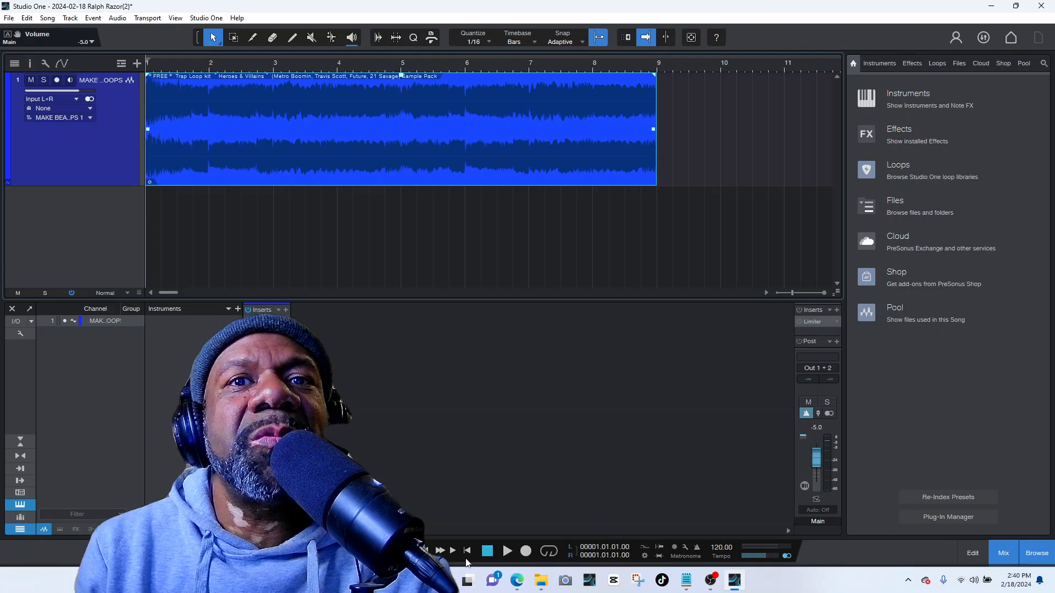
pyautogui.press('space')
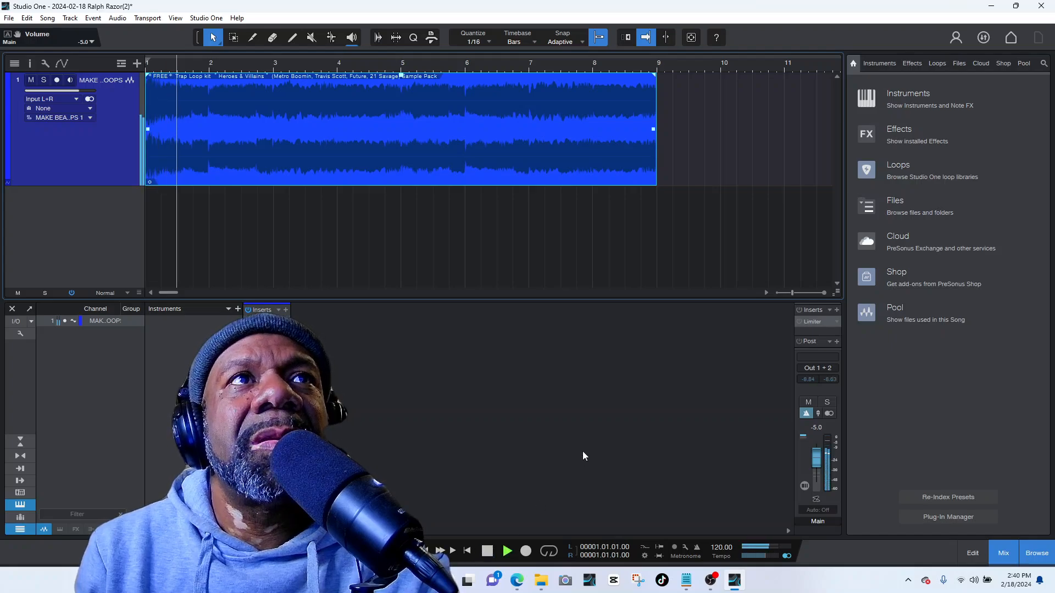
pyautogui.press('space')
# - Set the song tempo to 150 and time-stretch the loop event so it ends exactly at bar 9
pyautogui.click(720, 547)
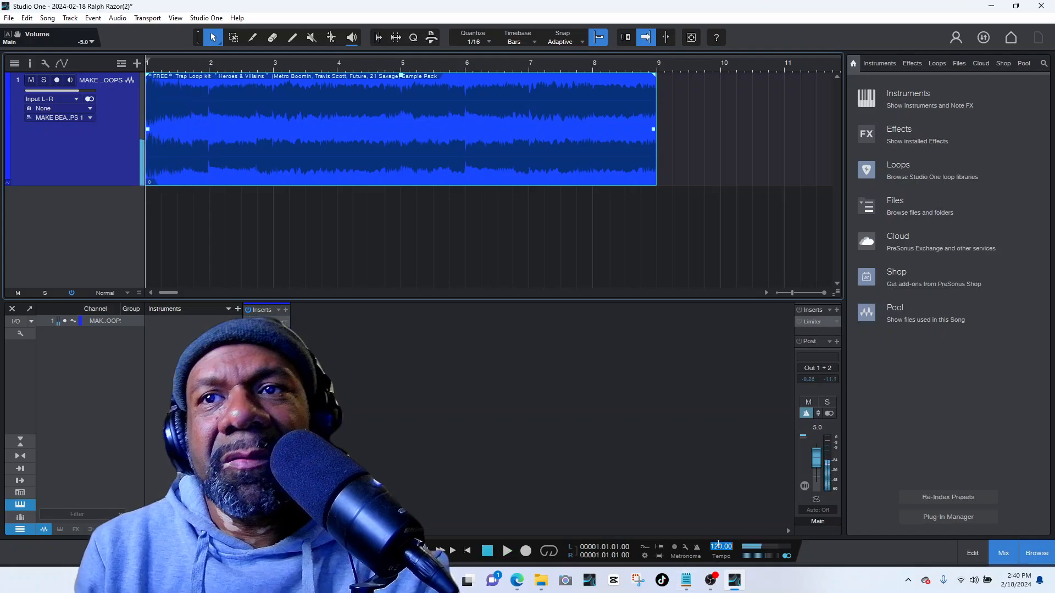
pyautogui.write('150')
pyautogui.press('Return')
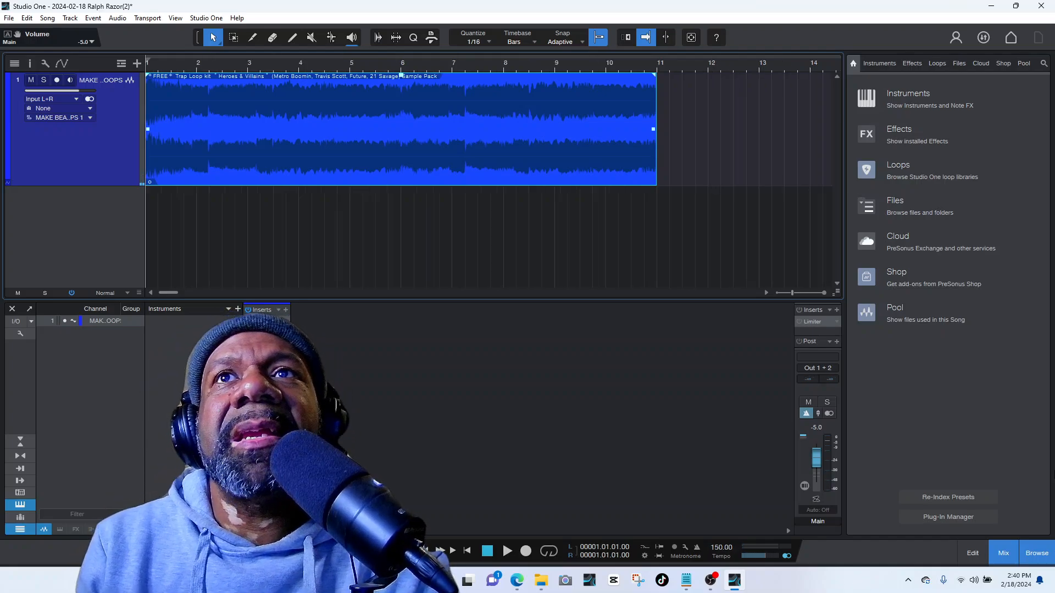
pyautogui.moveTo(660, 183); pyautogui.dragTo(554, 182)
# - Play the stretched loop from the start and check its timing against the metronome
pyautogui.press('space')
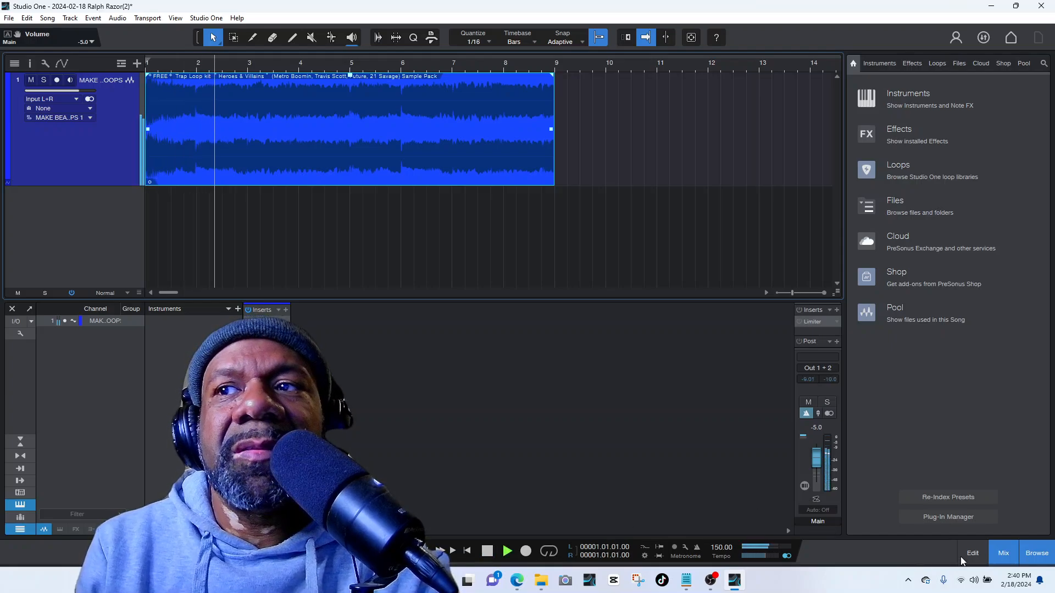
pyautogui.press('space')
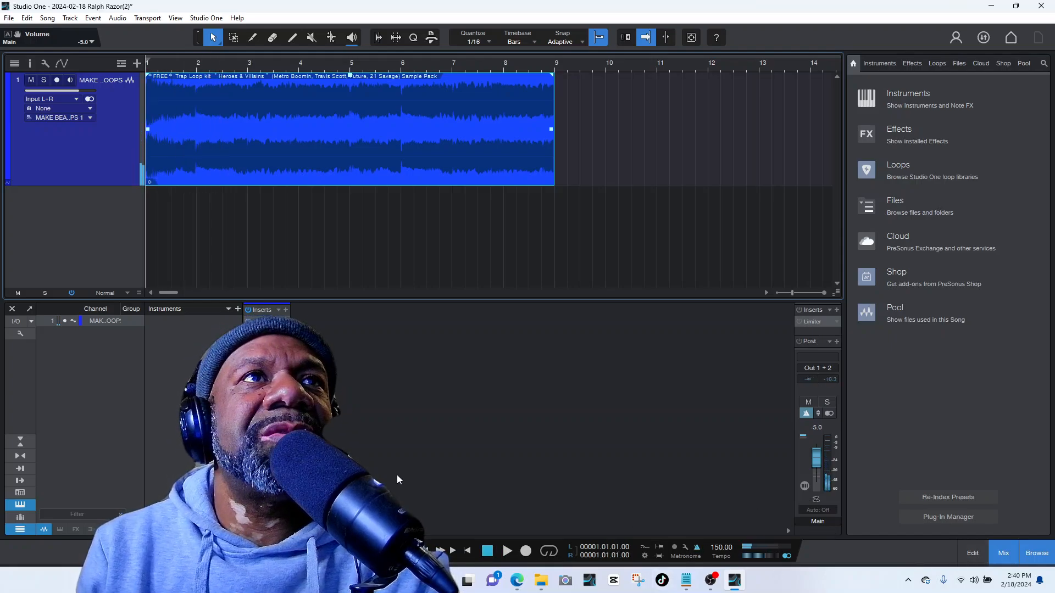
pyautogui.press('space')
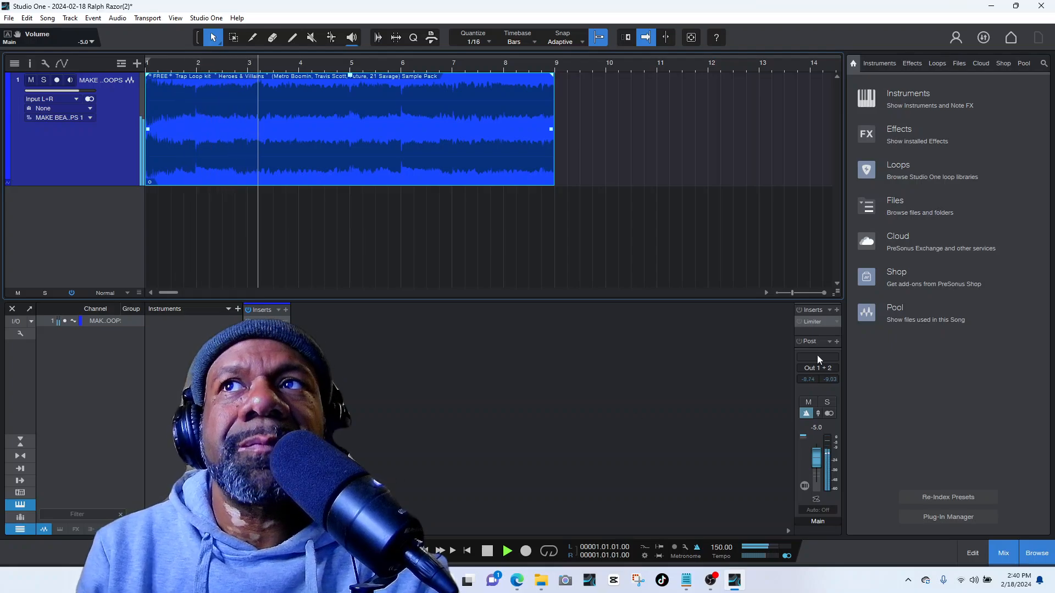
# - Browse to the Hi Hats folder of the Drum Kit - 808s samples and audition several of its hi-hat sounds
pyautogui.click(936, 63)
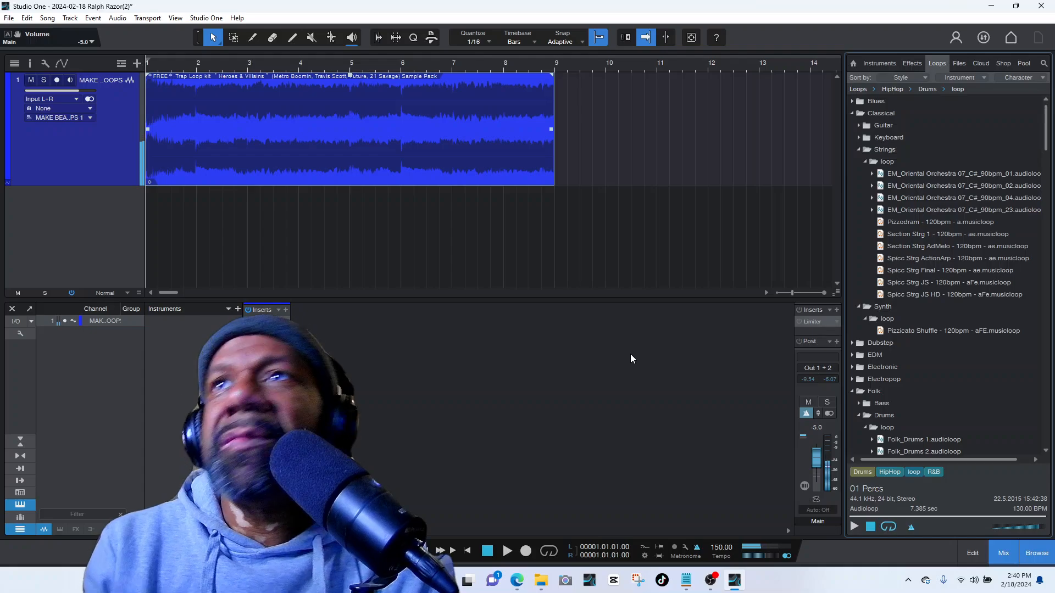
pyautogui.click(959, 64)
pyautogui.click(910, 335)
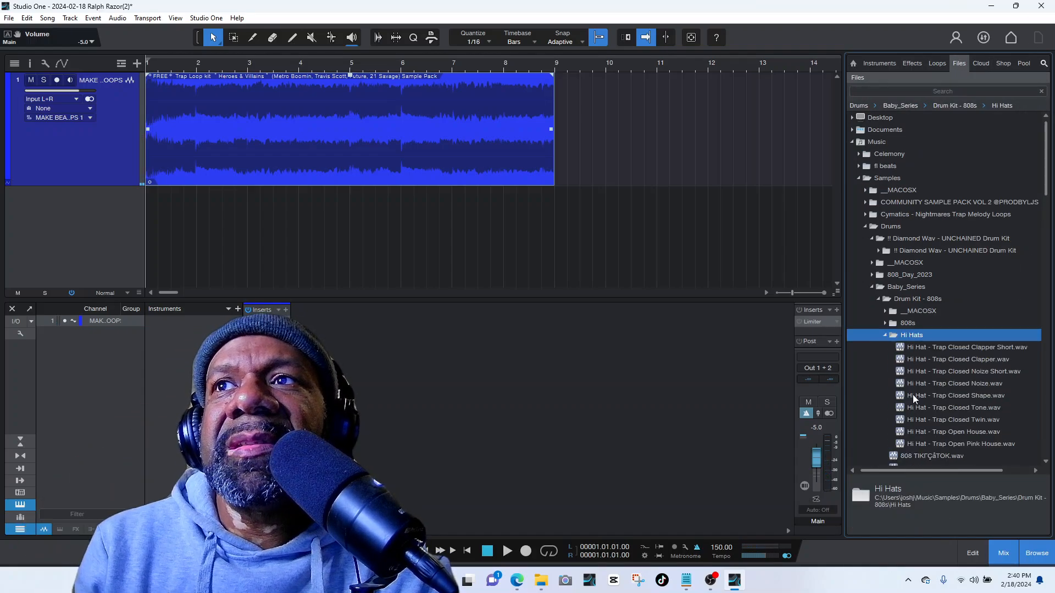
pyautogui.click(912, 383)
pyautogui.click(855, 526)
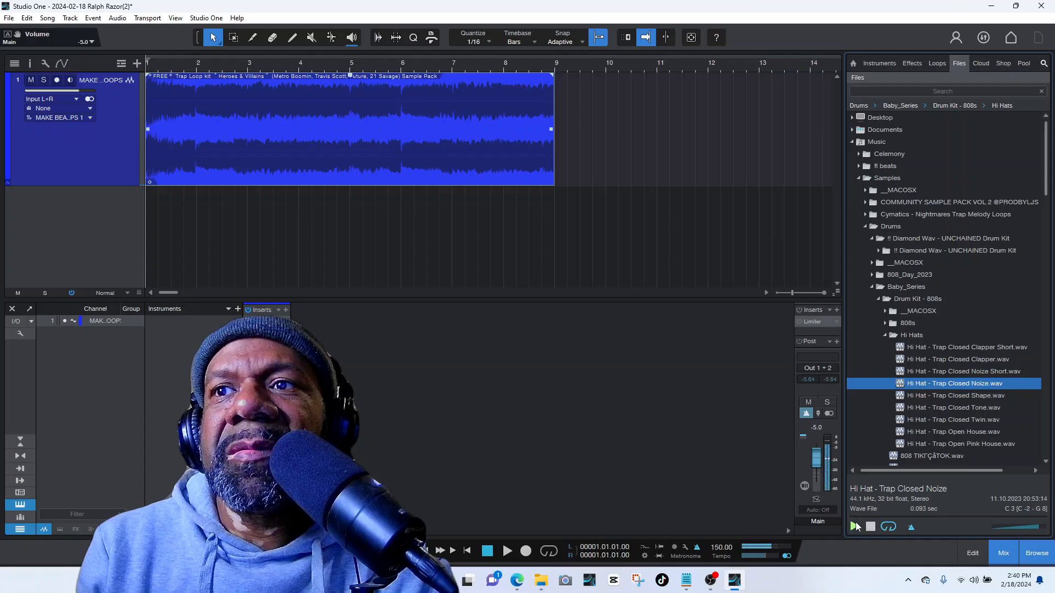
pyautogui.click(924, 412)
pyautogui.click(925, 419)
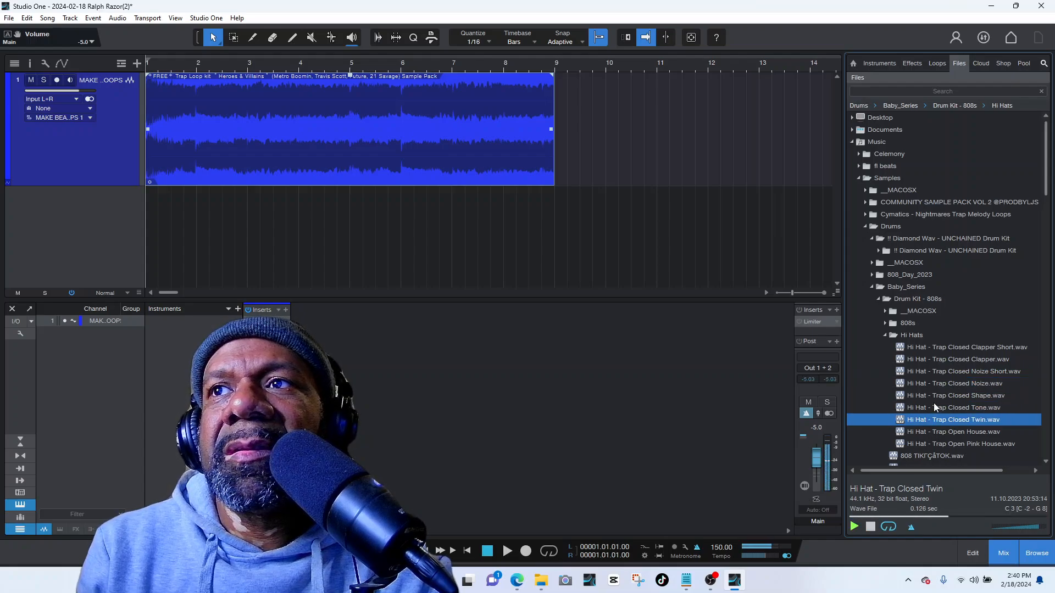
pyautogui.click(935, 384)
pyautogui.click(936, 371)
pyautogui.click(937, 359)
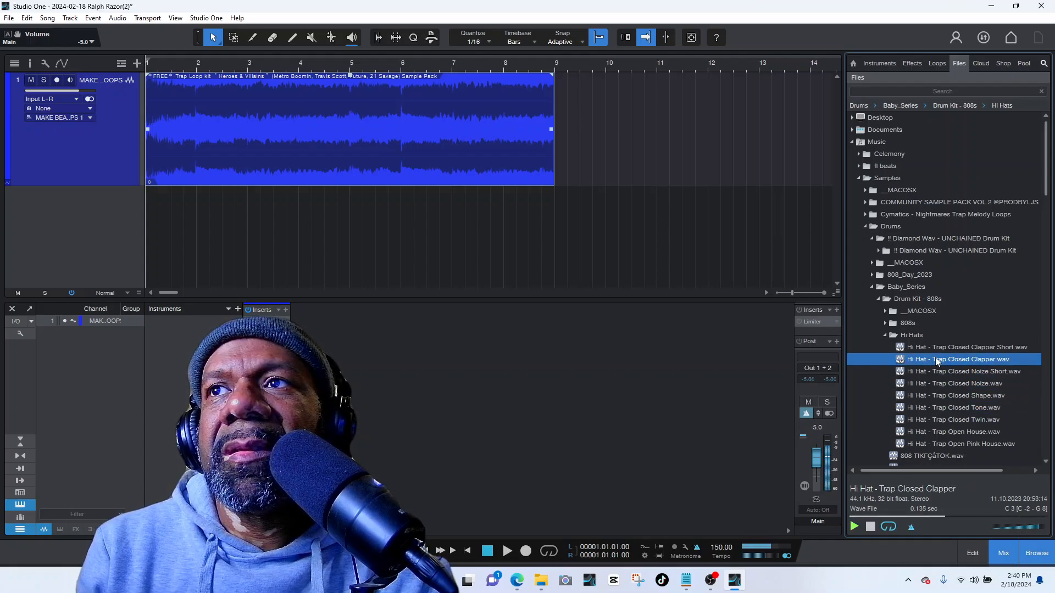
pyautogui.press('Up')
pyautogui.click(941, 433)
pyautogui.click(944, 416)
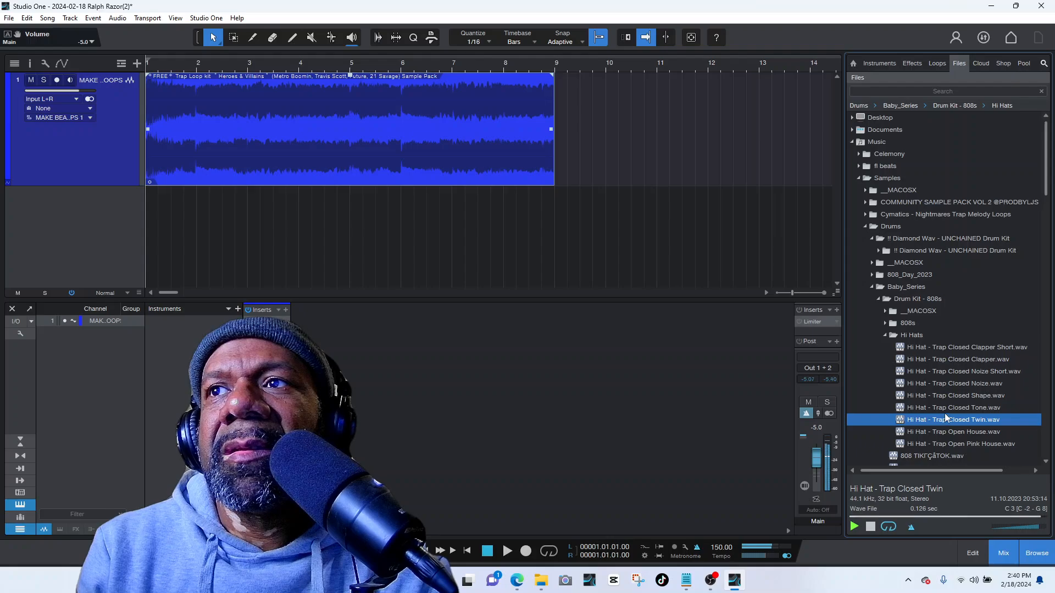
# - Send the sample Hi Hat - Trap Closed Tone.wav to a new SampleOne instrument
pyautogui.click(945, 409)
pyautogui.rightClick(946, 409)
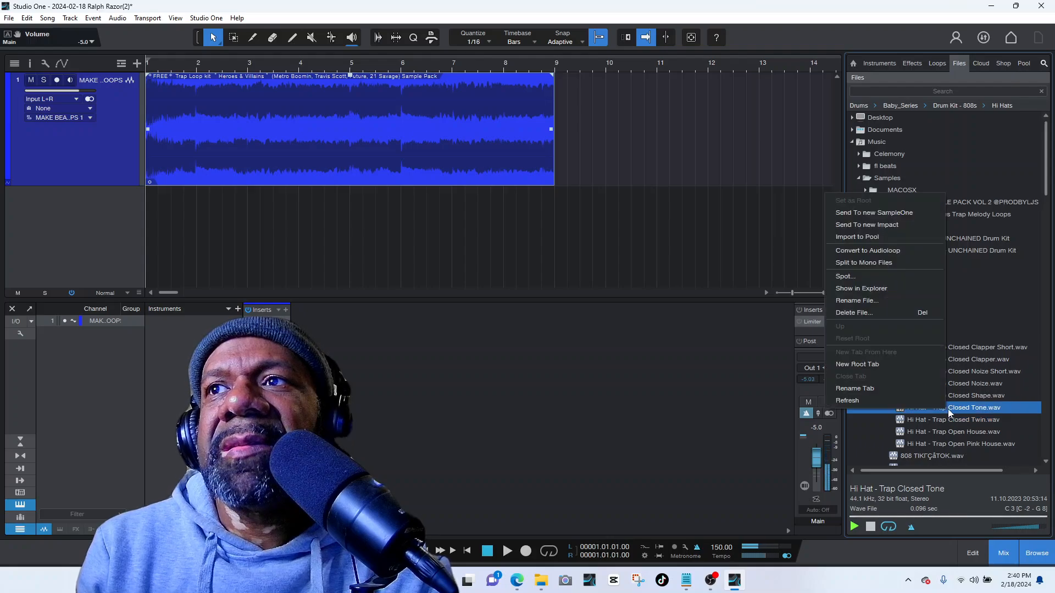
pyautogui.click(874, 219)
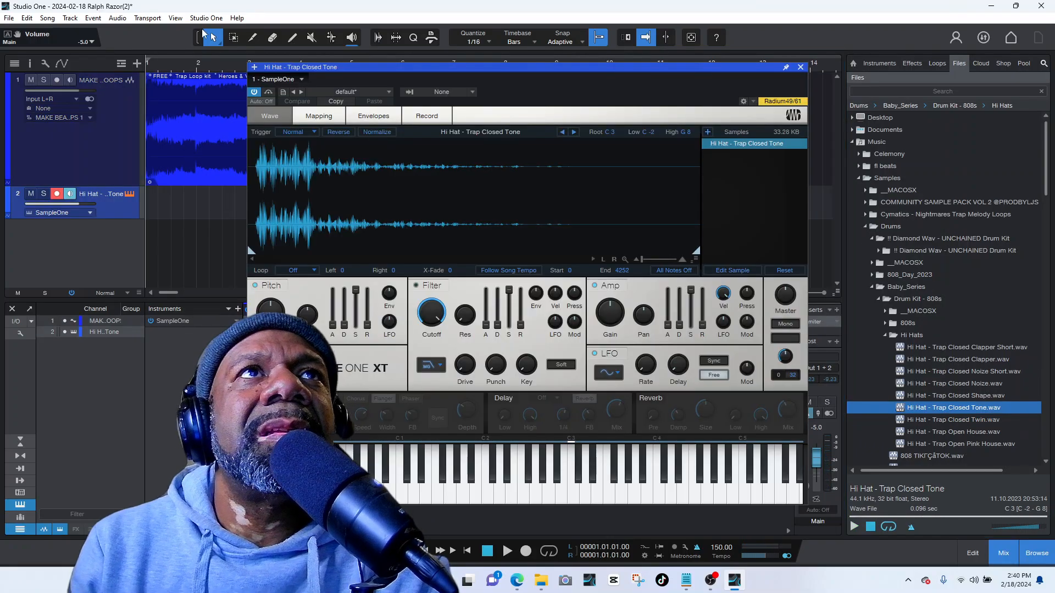
# - Close the SampleOne window and draw an empty part on the hi-hat track from bar 1 to bar 3
pyautogui.click(292, 37)
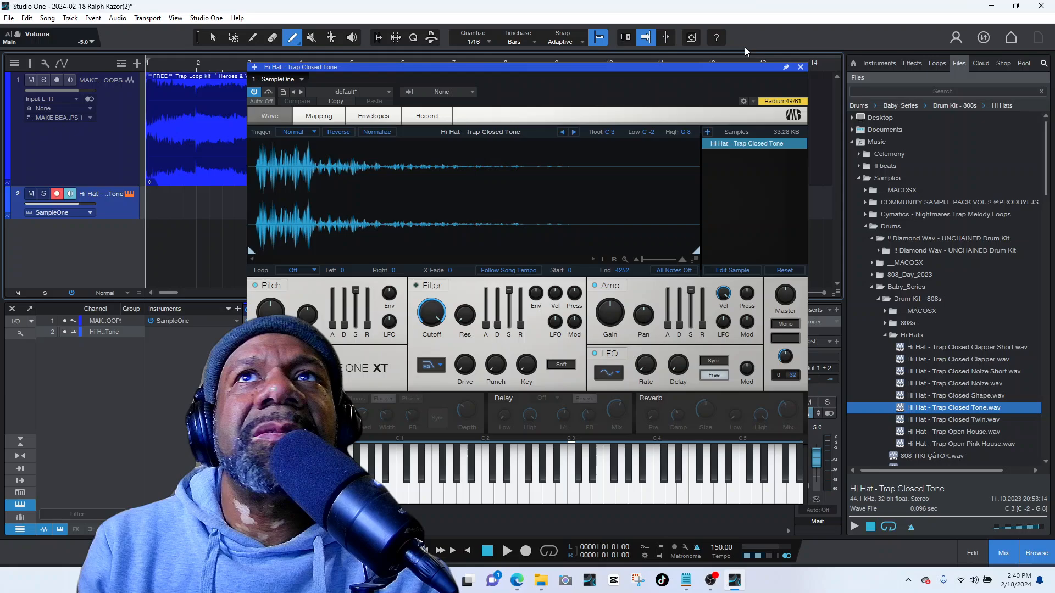
pyautogui.click(800, 67)
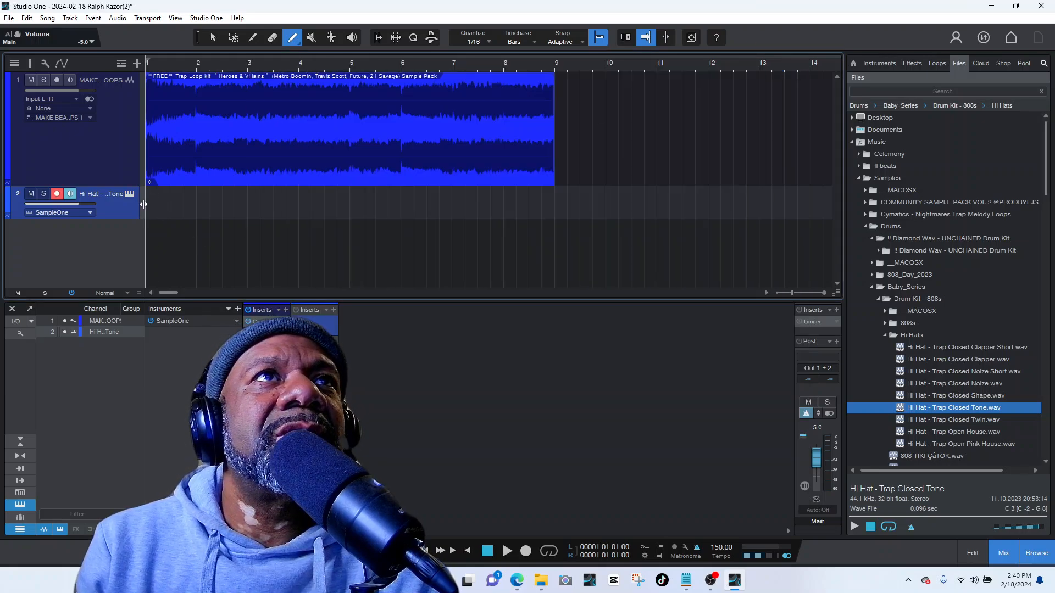
pyautogui.moveTo(145, 202); pyautogui.dragTo(263, 195)
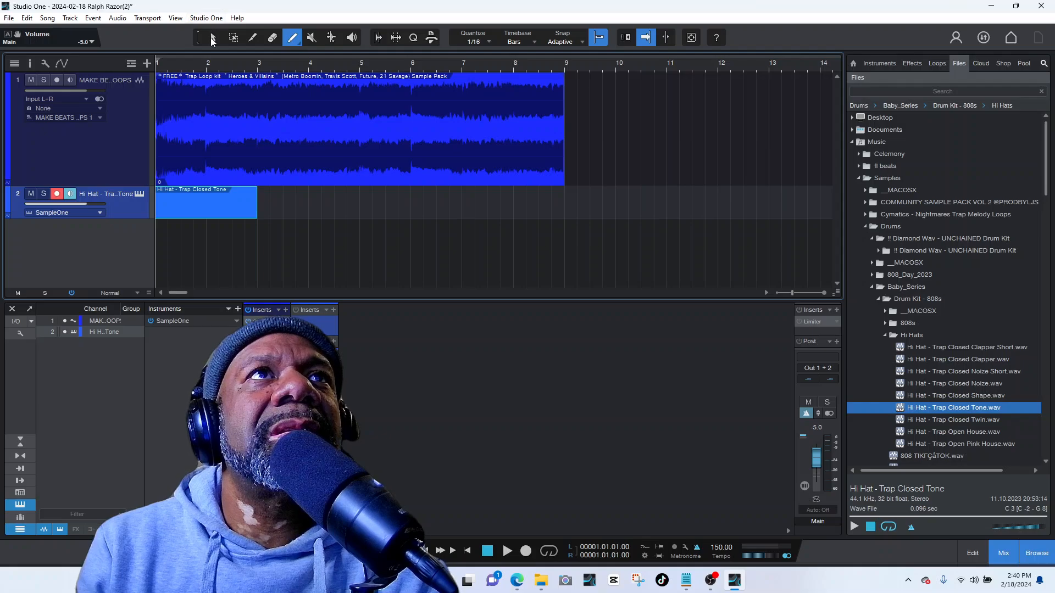
# - Fill the two-bar hi-hat part with back-to-back eighth notes on C3 and play it with the loop
pyautogui.doubleClick(201, 199)
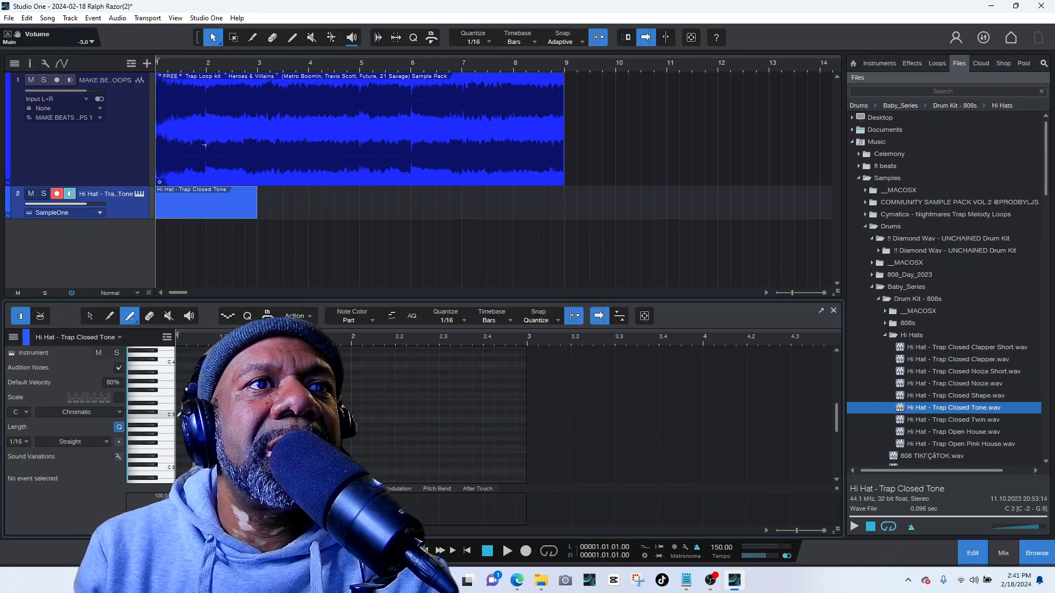
pyautogui.moveTo(179, 415); pyautogui.dragTo(194, 415)
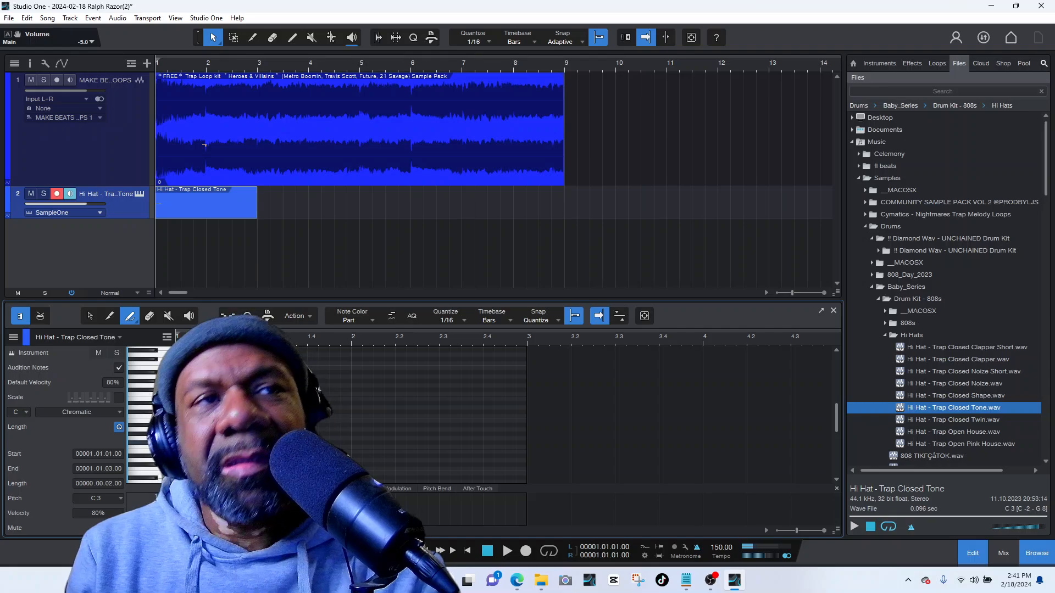
pyautogui.press('d')
pyautogui.press('d')
pyautogui.press('d')
pyautogui.press('d')
pyautogui.press('d')
pyautogui.press('d')
pyautogui.press('d')
pyautogui.press('d')
pyautogui.press('d')
pyautogui.press('d')
pyautogui.press('d')
pyautogui.press('d')
pyautogui.press('d')
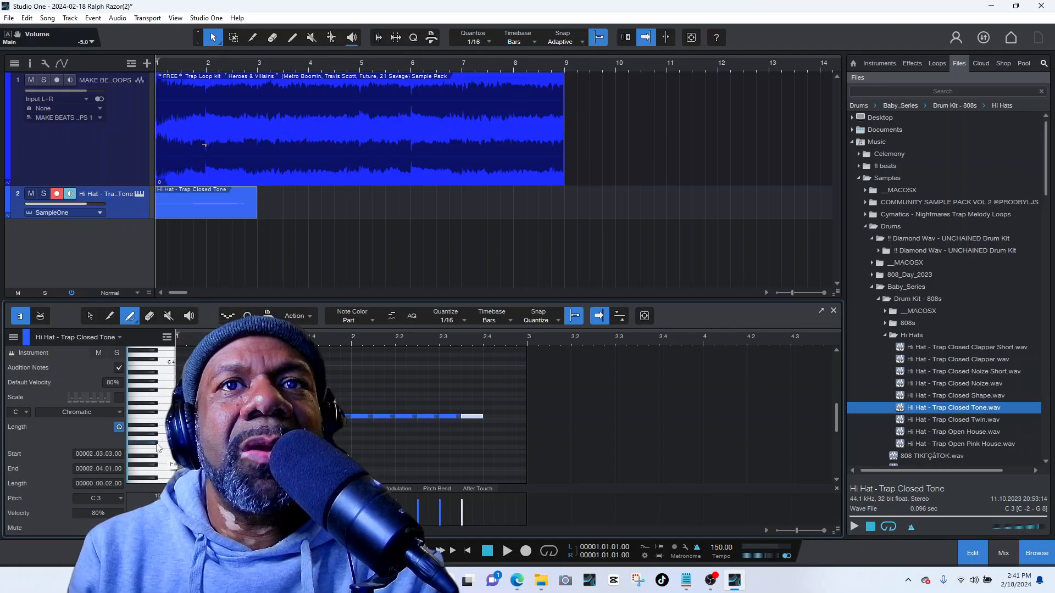
pyautogui.press('d')
pyautogui.press('d')
pyautogui.press('space')
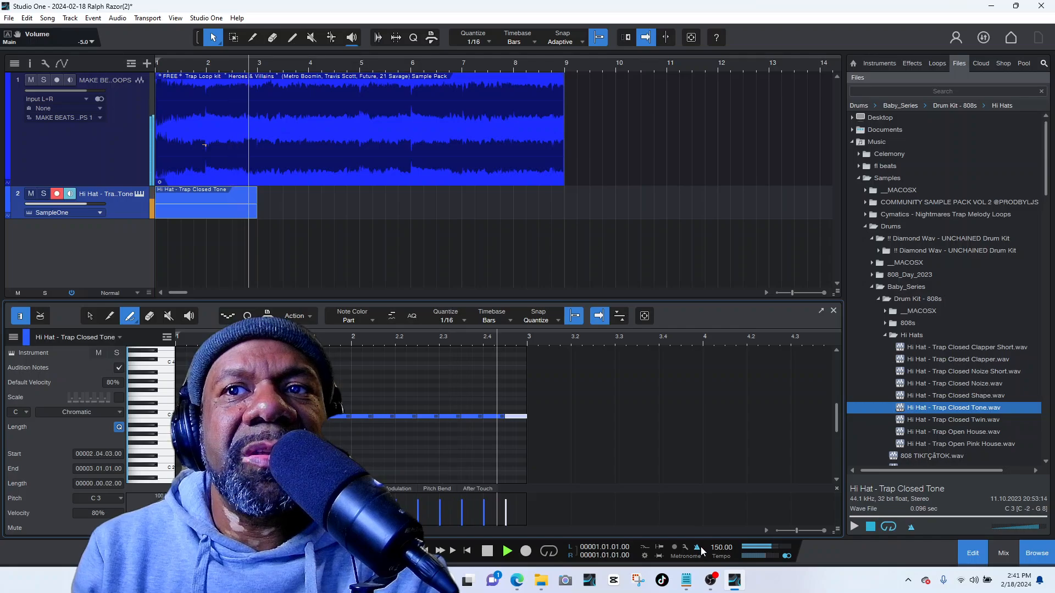
pyautogui.press('space')
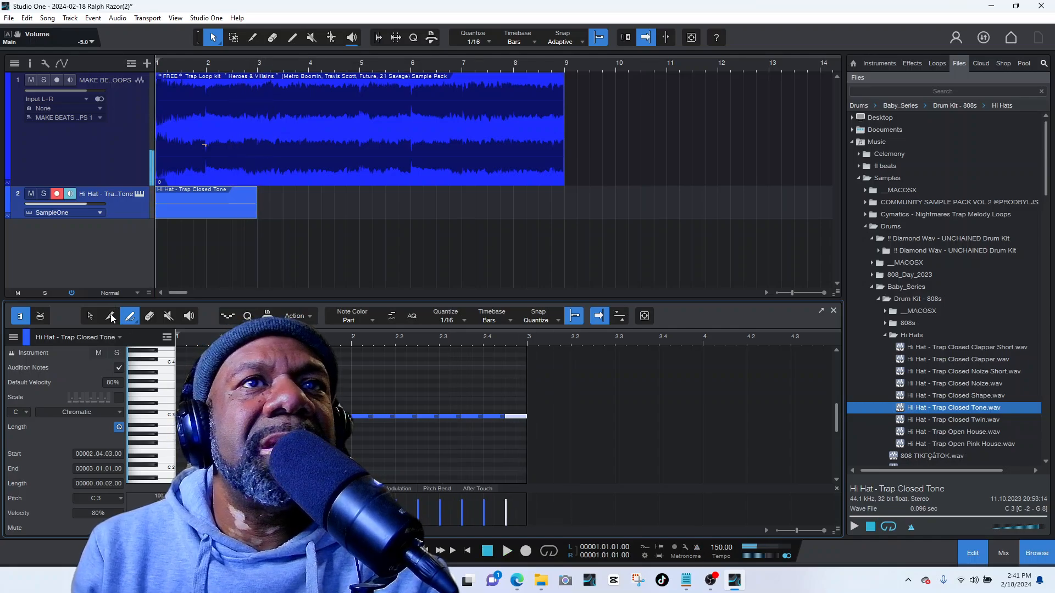
# - Split the C3 hi-hat notes on the second beat of bar 2 into sixteenth notes and check the pattern with playback
pyautogui.click(111, 316)
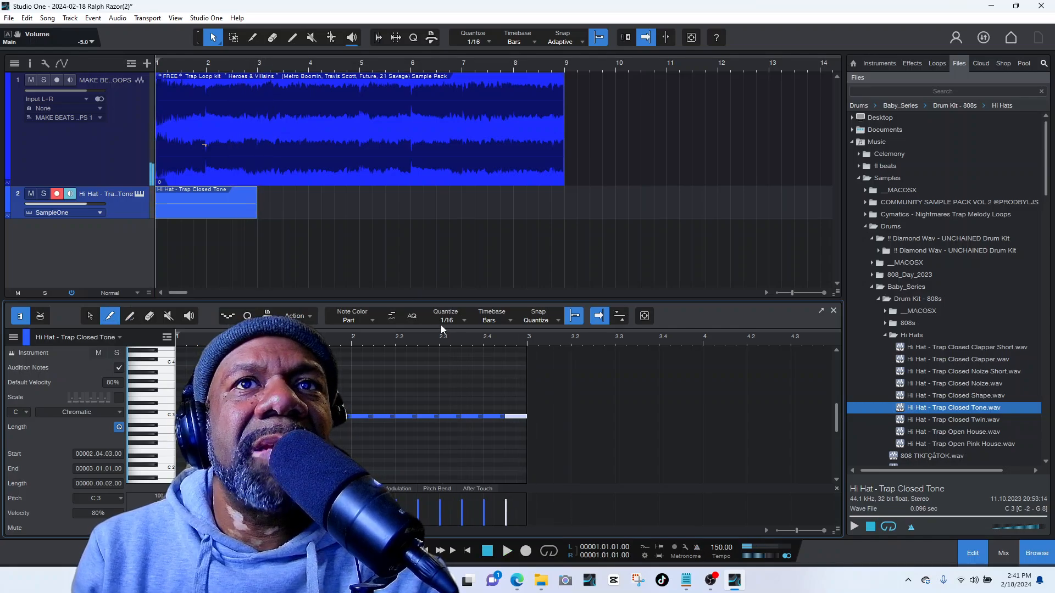
pyautogui.click(412, 416)
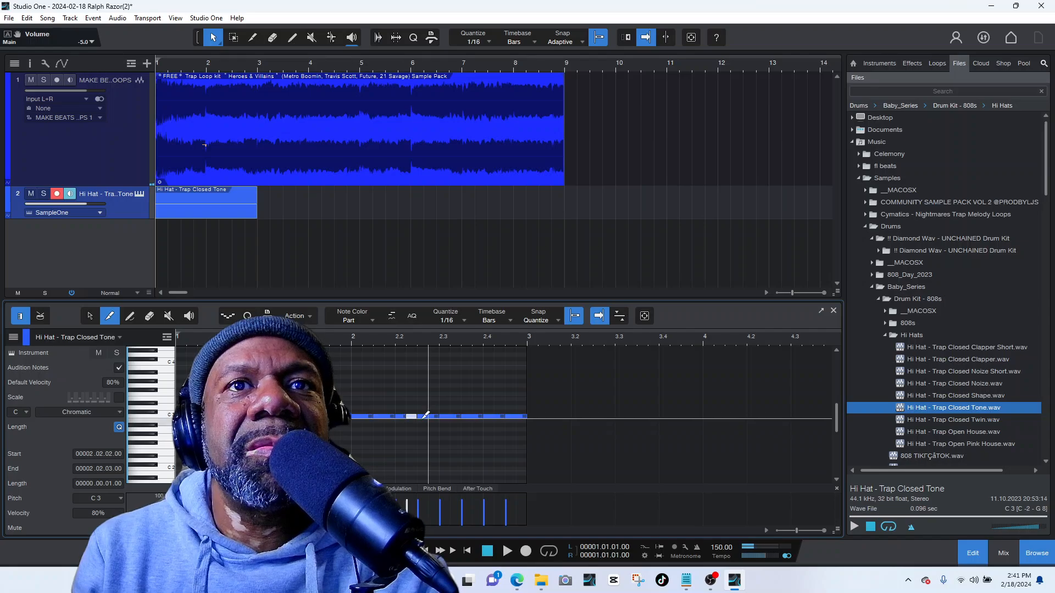
pyautogui.press('space')
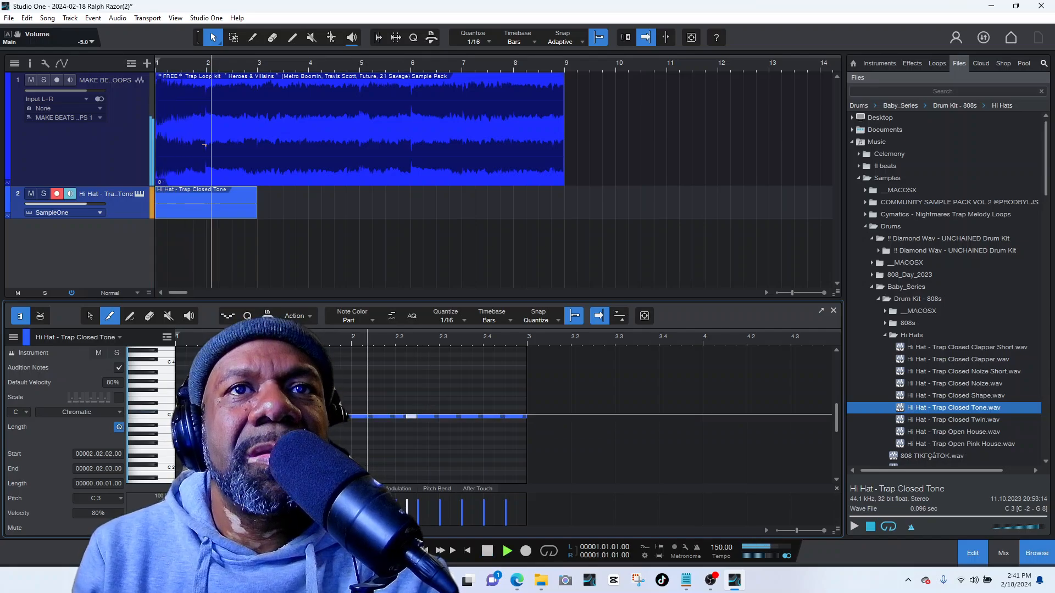
pyautogui.press('space')
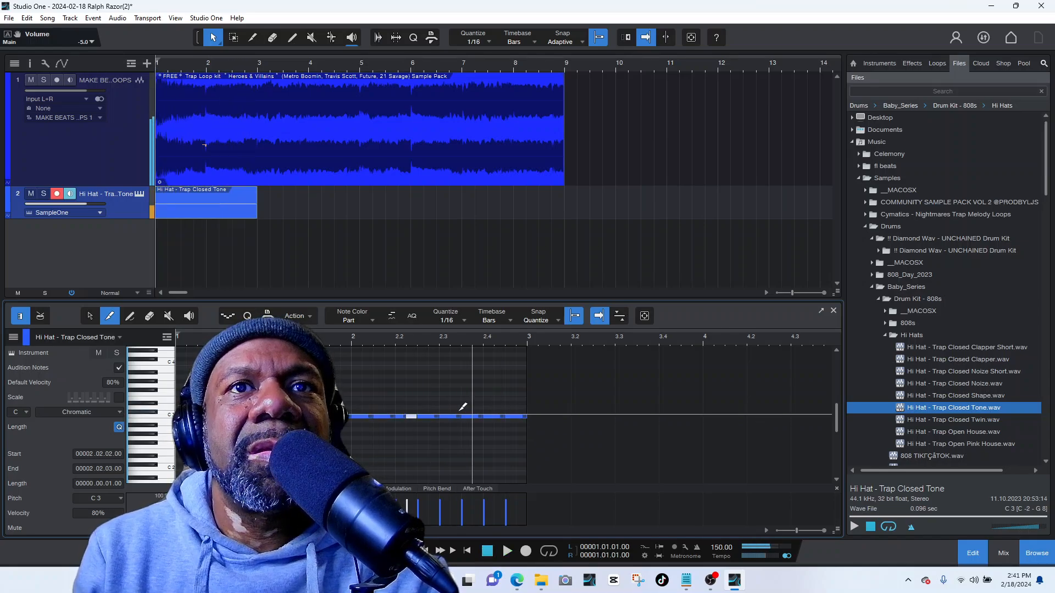
pyautogui.click(431, 416)
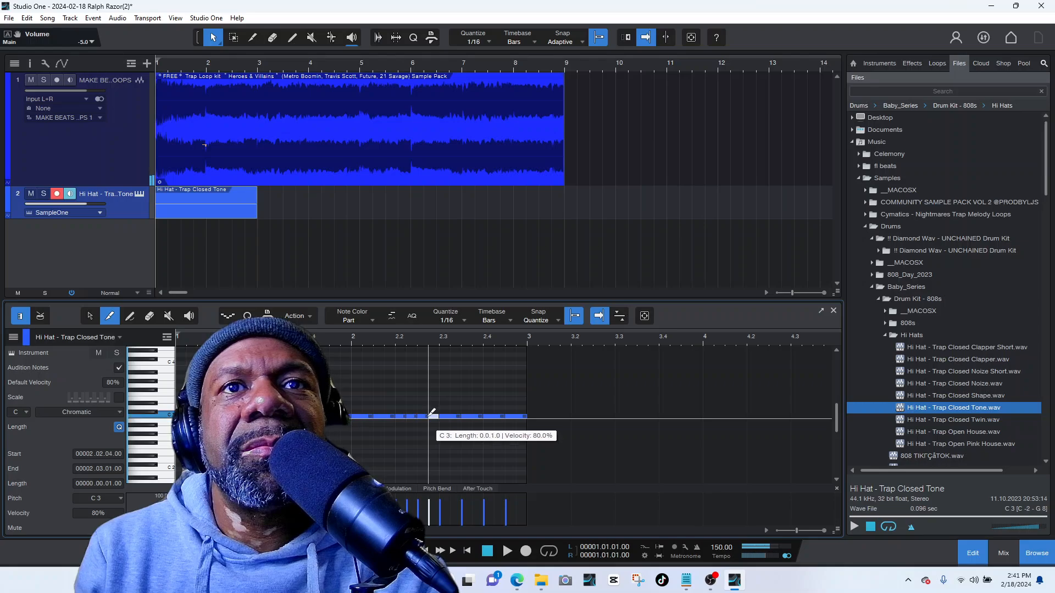
# - Set the note editor's quantize to 1/32, split the opening C3 hi-hat note of bar 1 into 1/32 notes and play it
pyautogui.click(462, 321)
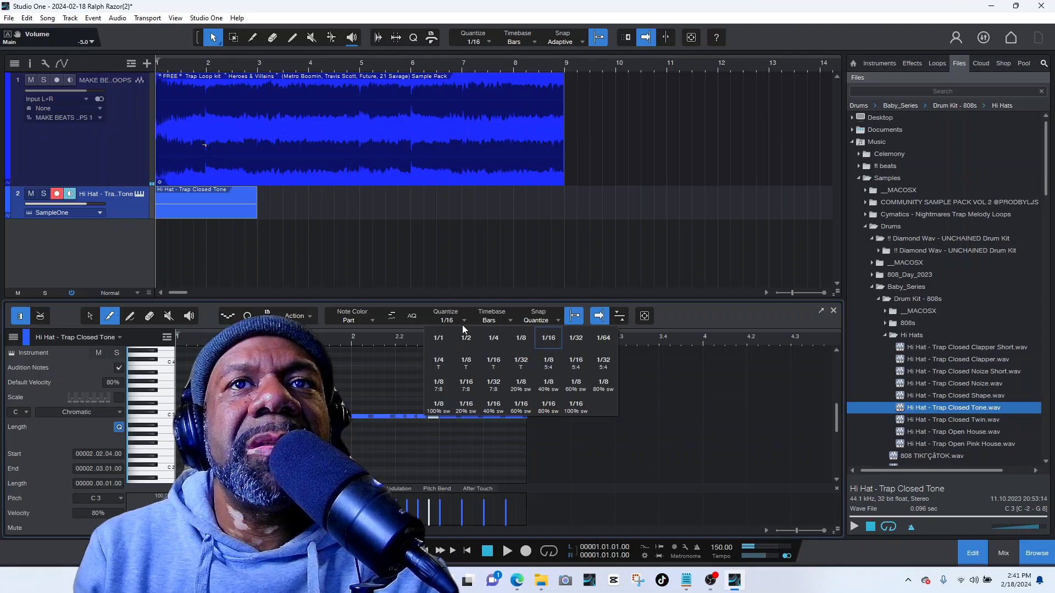
pyautogui.click(575, 338)
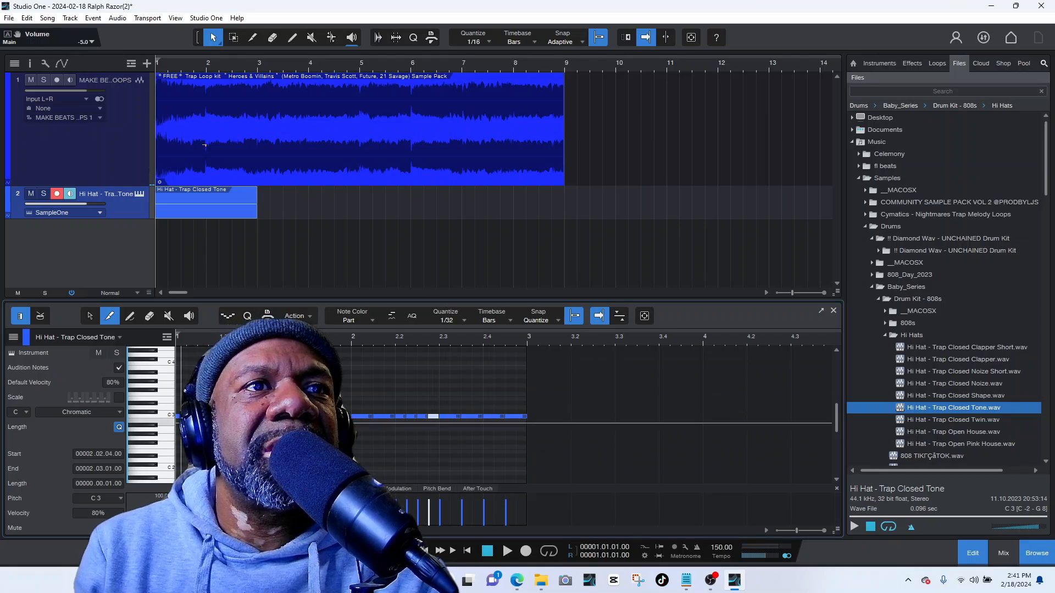
pyautogui.click(182, 418)
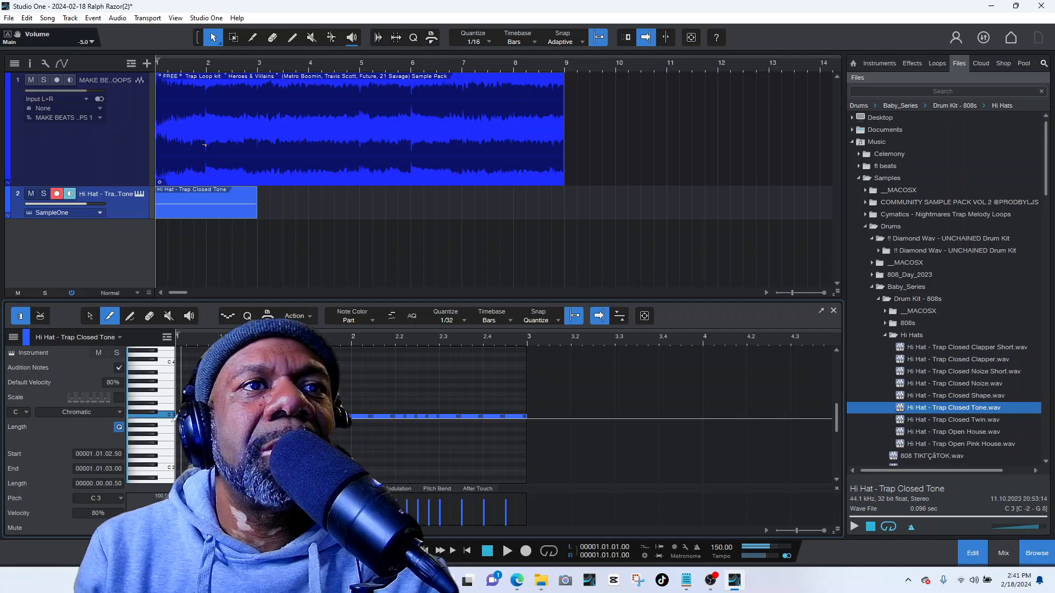
pyautogui.press('space')
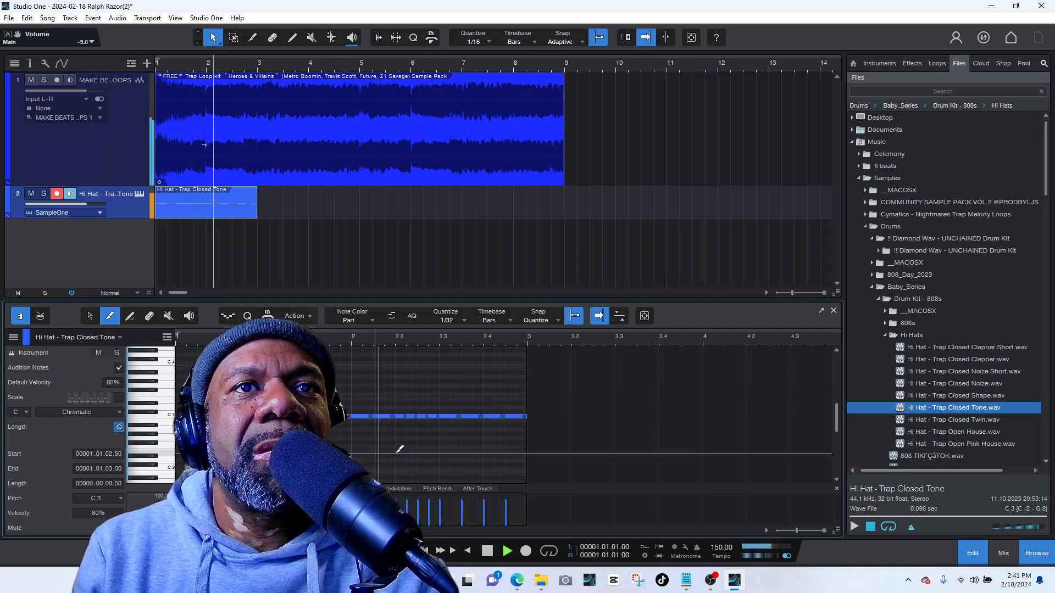
pyautogui.press('space')
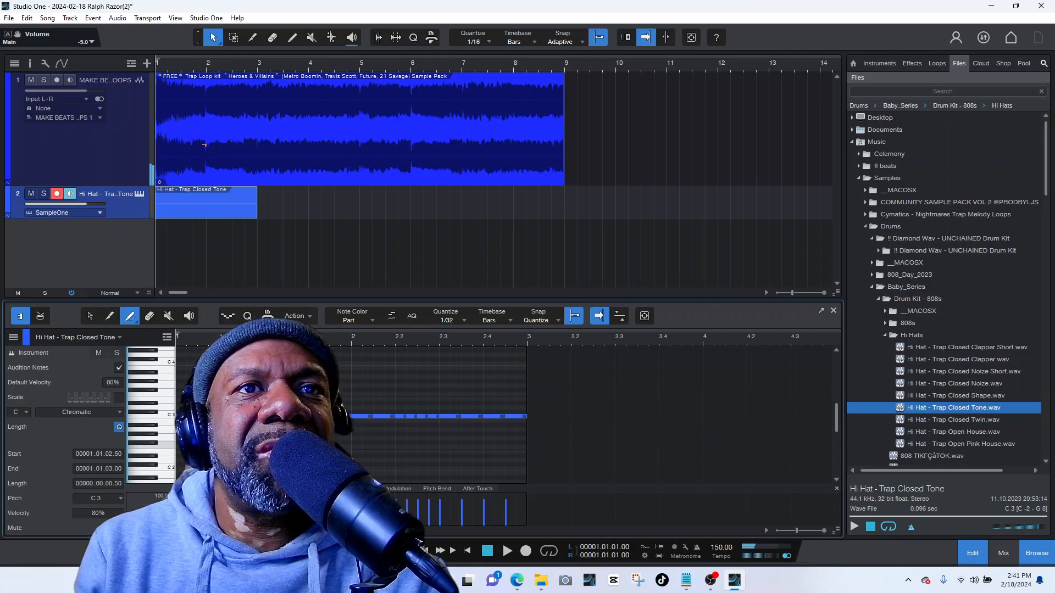
# - Paint 1/32 F2 notes at 1.4.3 and 2.4.3 in the hi-hat part and play the pattern with the loop
pyautogui.press('space')
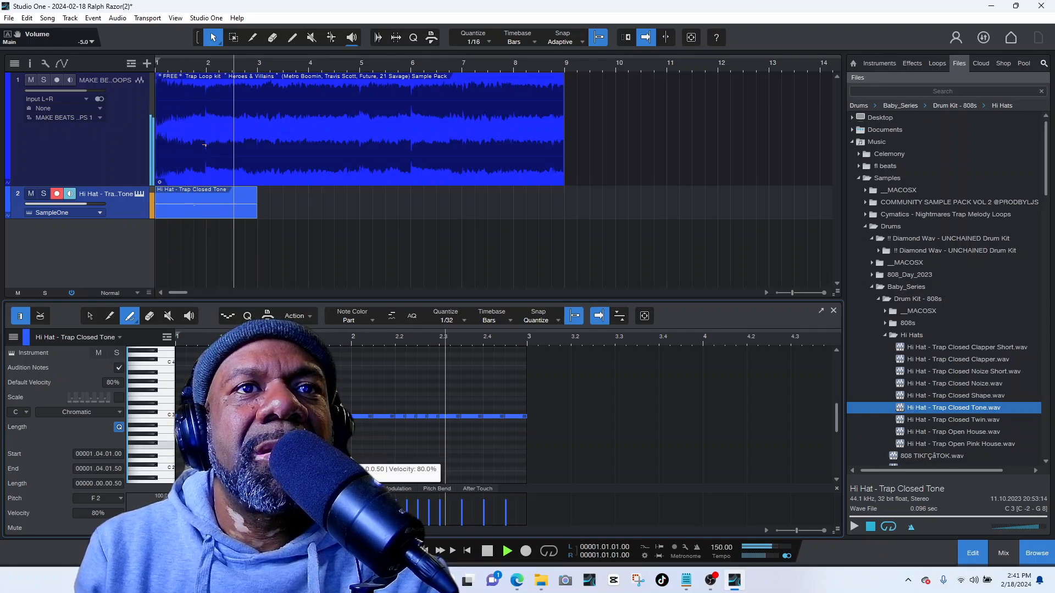
pyautogui.click(331, 447)
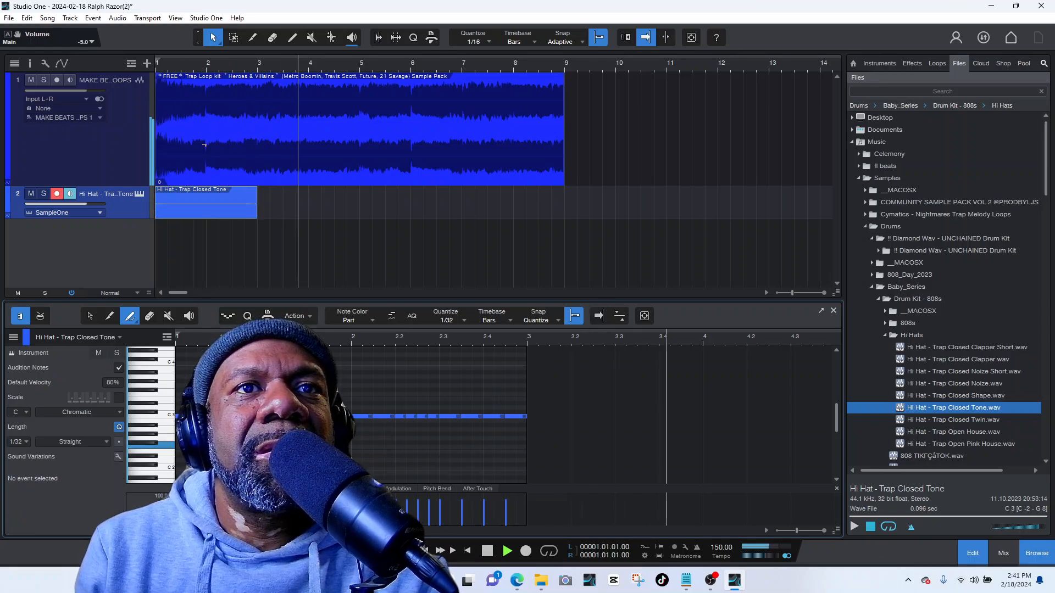
pyautogui.press('space')
pyautogui.press('space')
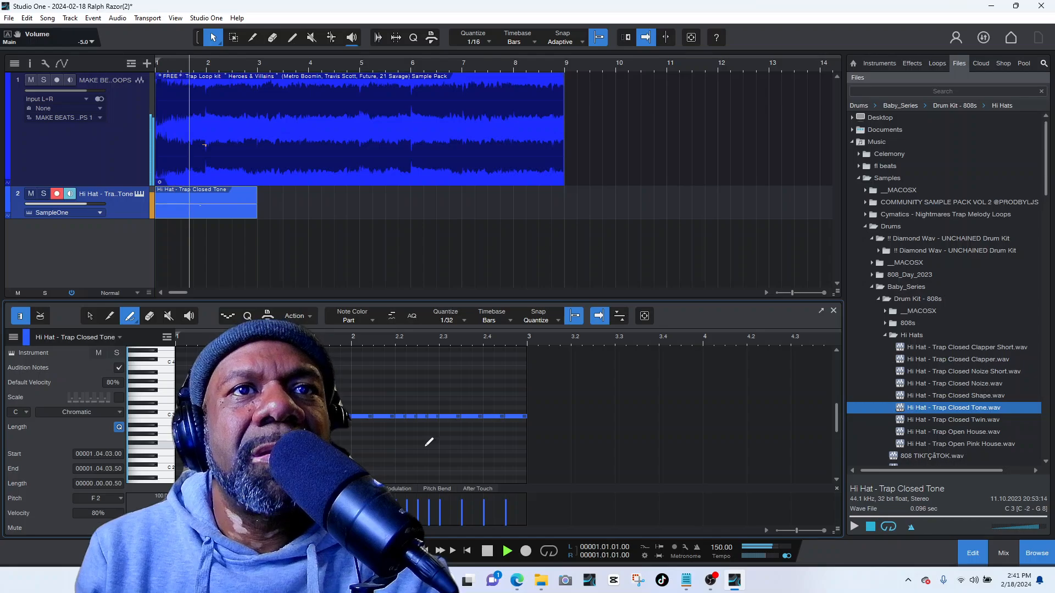
pyautogui.press('space')
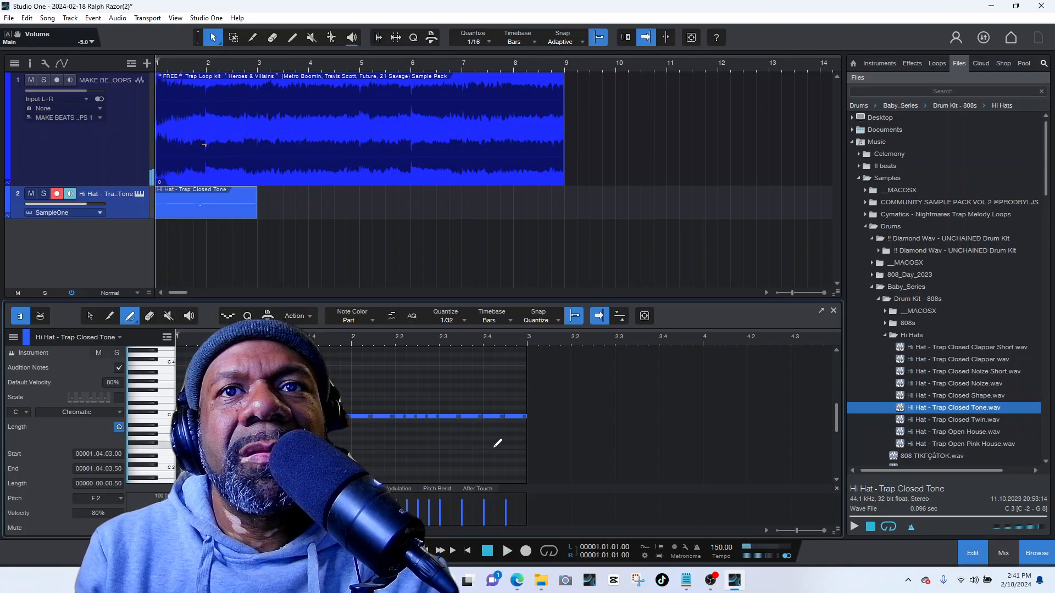
pyautogui.click(508, 446)
pyautogui.press('space')
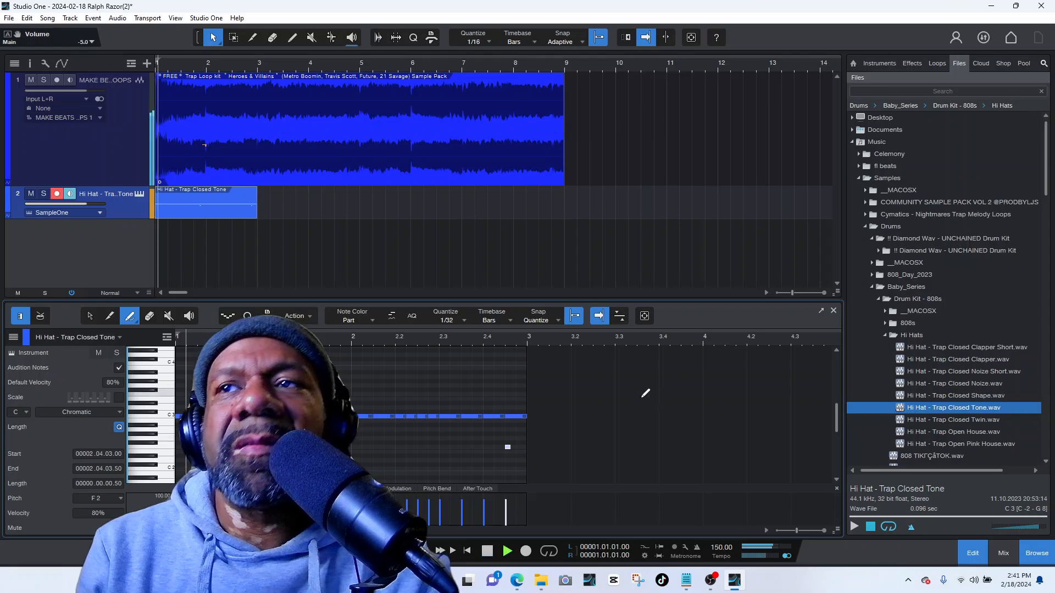
# - Stop playback, collapse the Hi Hats folder and audition the Drum Kit - 808s samples from Kick - Trap Combo.wav to OVL 808 (24).wav
pyautogui.doubleClick(910, 335)
pyautogui.press('space')
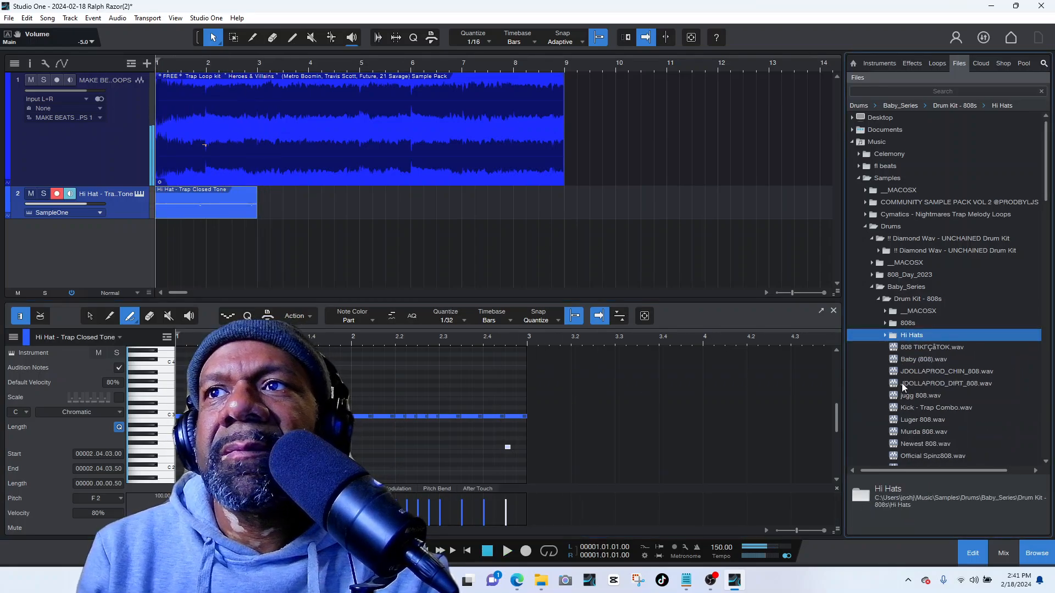
pyautogui.click(908, 407)
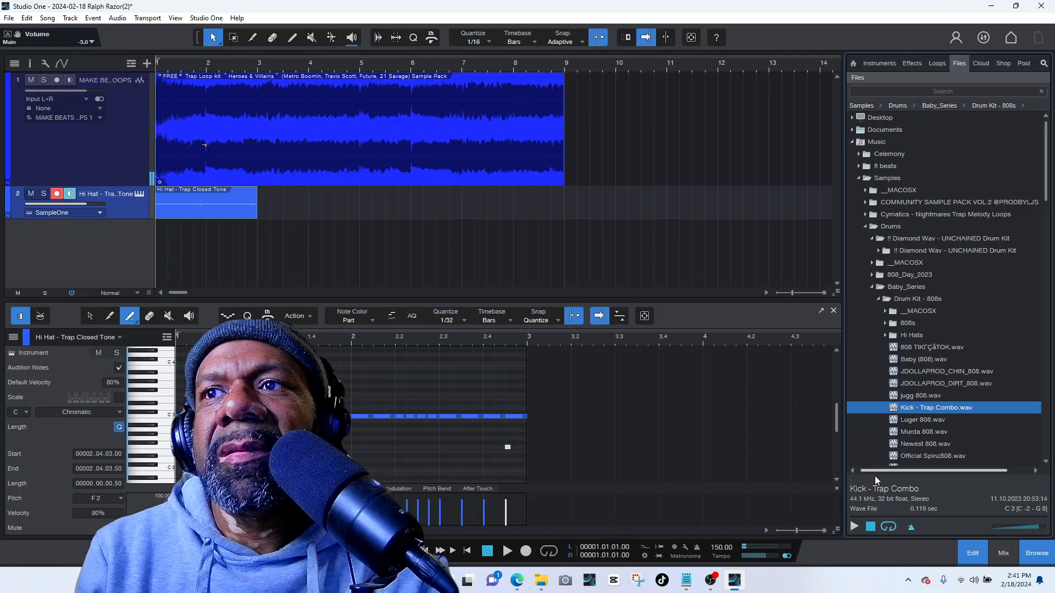
pyautogui.click(912, 420)
pyautogui.click(914, 434)
pyautogui.click(902, 446)
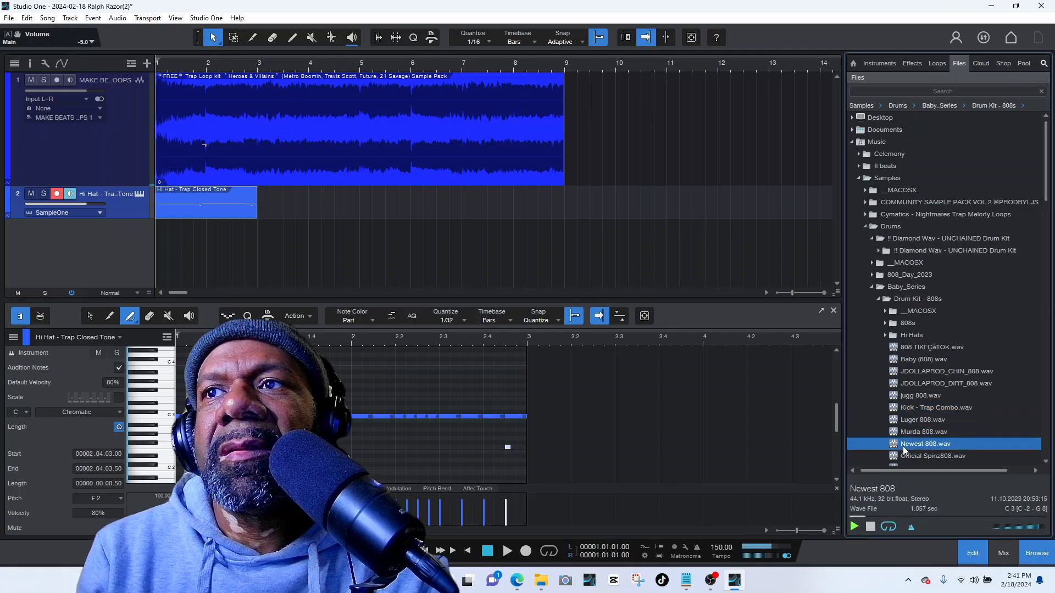
pyautogui.scroll(-1, 934, 405)
pyautogui.click(919, 433)
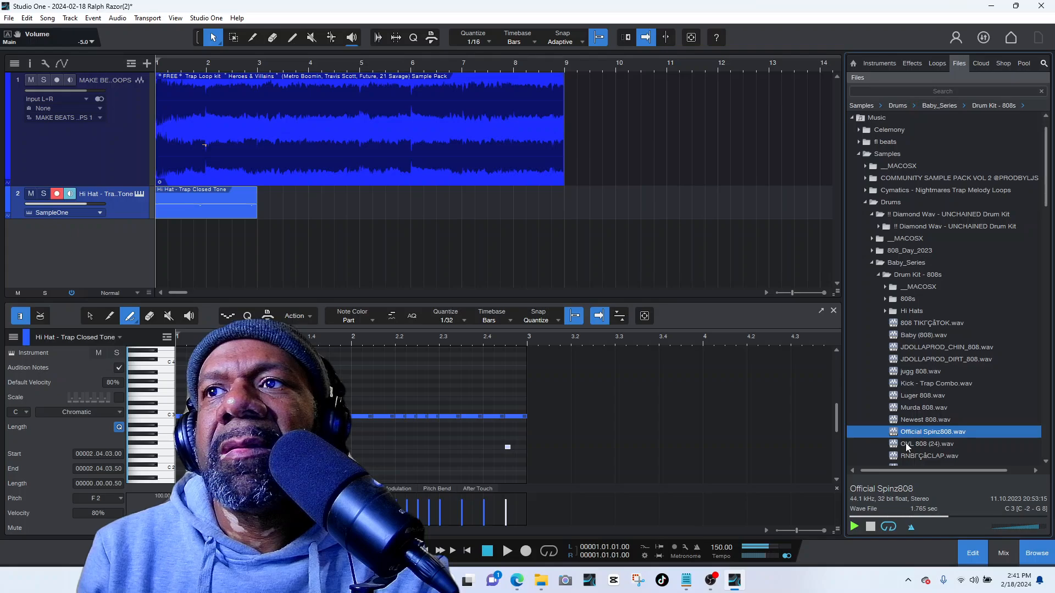
pyautogui.click(906, 445)
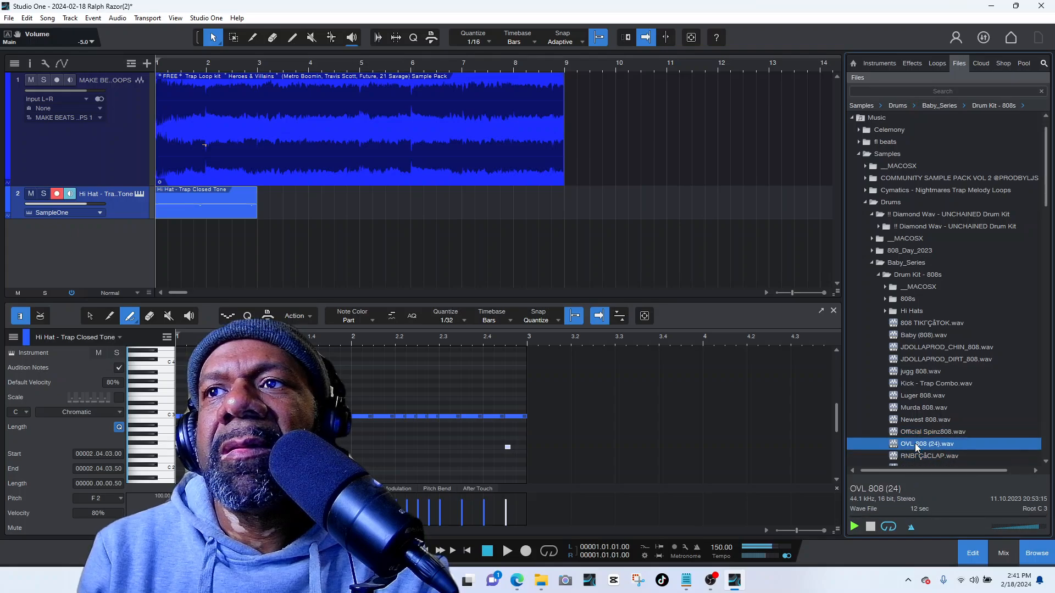
# - Send OVL 808 (24).wav to a new SampleOne instrument and draw an empty part on its track from bar 1 to bar 3
pyautogui.rightClick(915, 442)
pyautogui.click(968, 246)
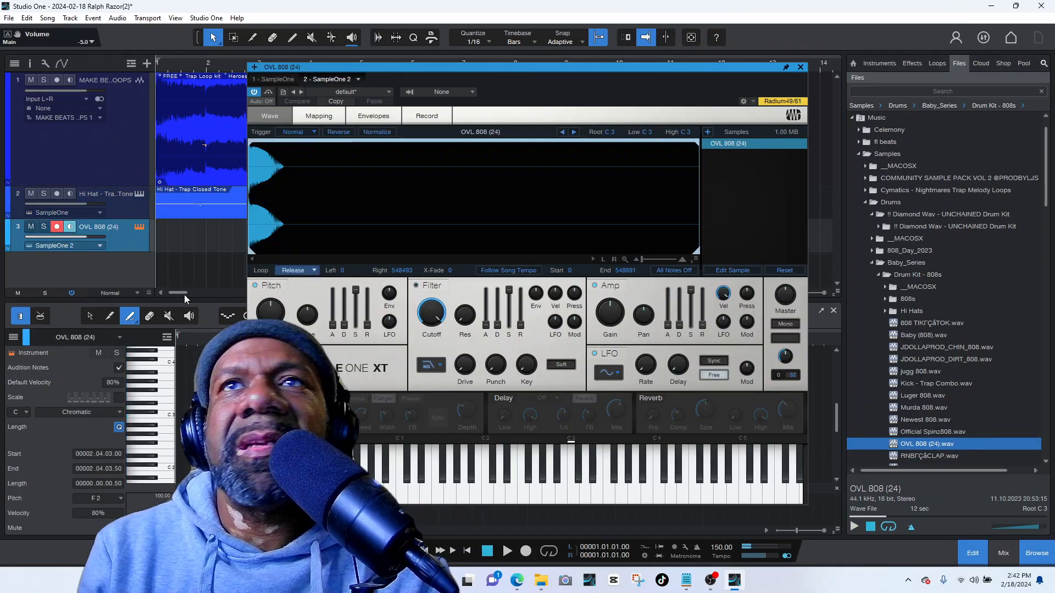
pyautogui.click(801, 68)
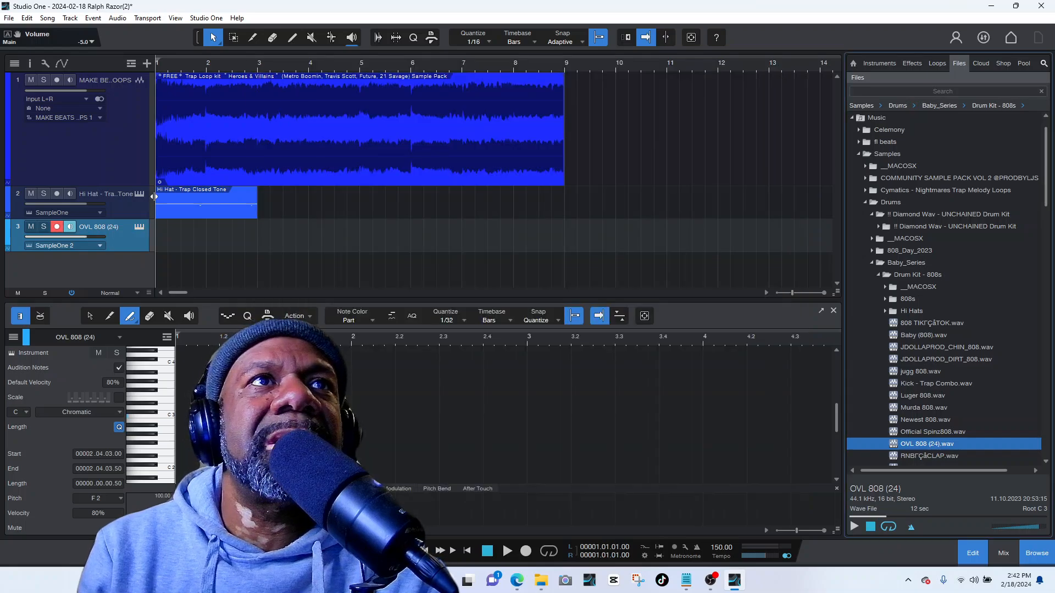
pyautogui.click(291, 39)
pyautogui.moveTo(160, 235); pyautogui.dragTo(259, 235)
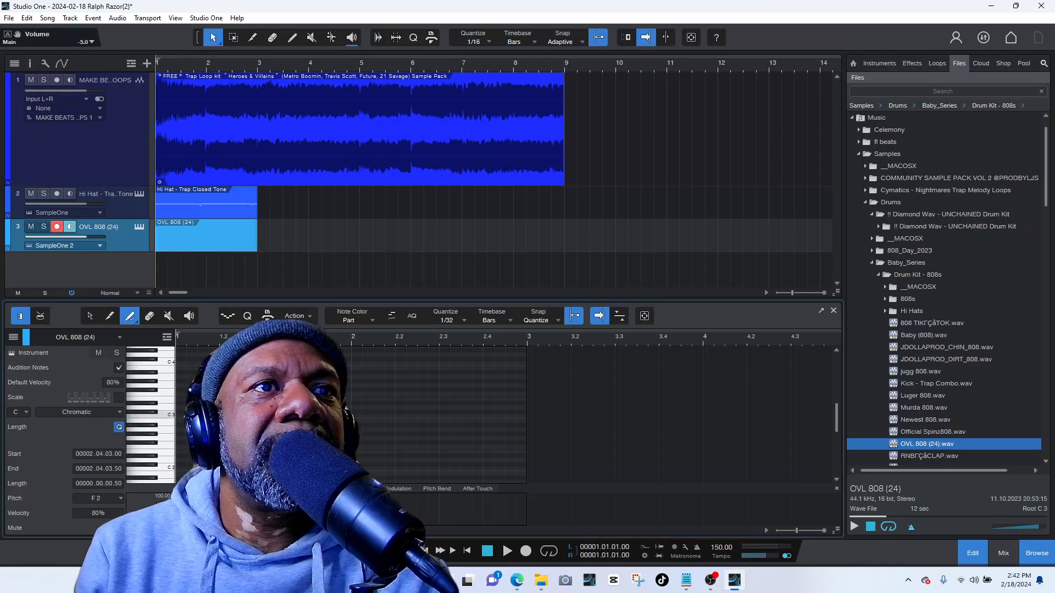
# - Enter a C3 note one and a half beats long at the start of the 808 part and audition it
pyautogui.click(178, 414)
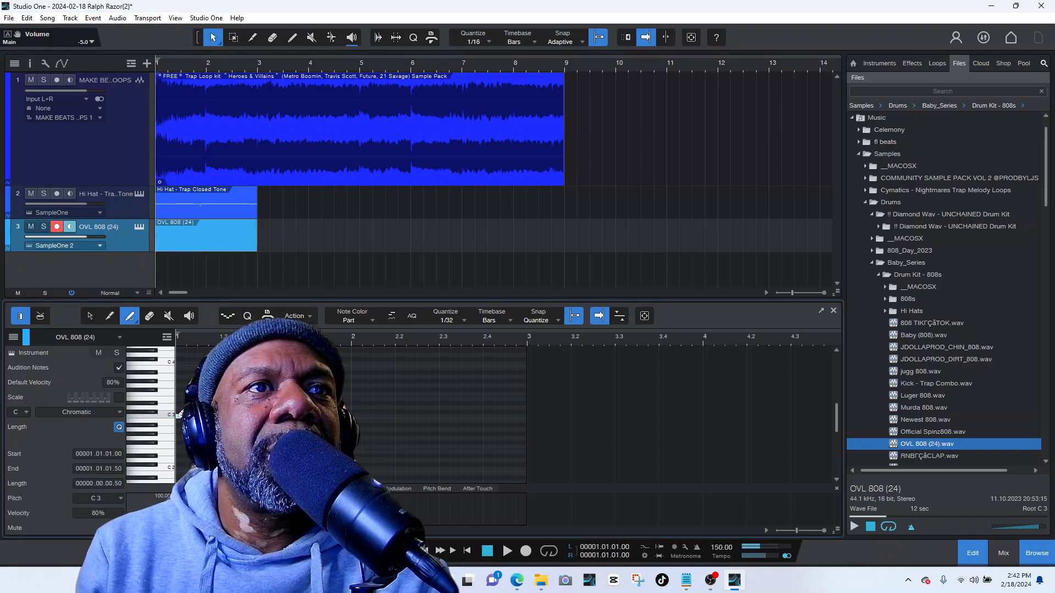
pyautogui.moveTo(180, 419); pyautogui.dragTo(219, 419)
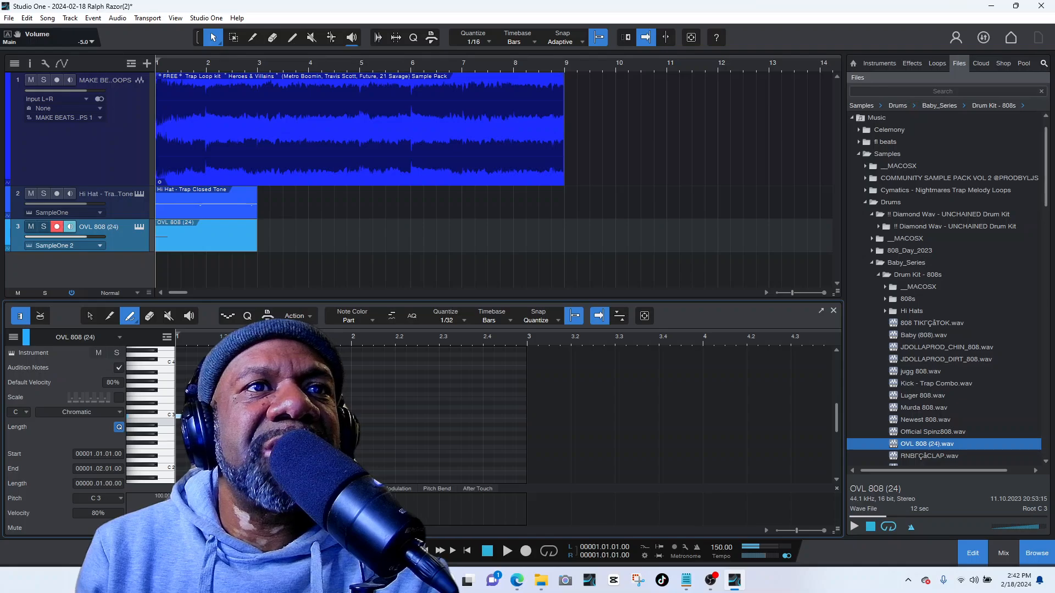
pyautogui.press('space')
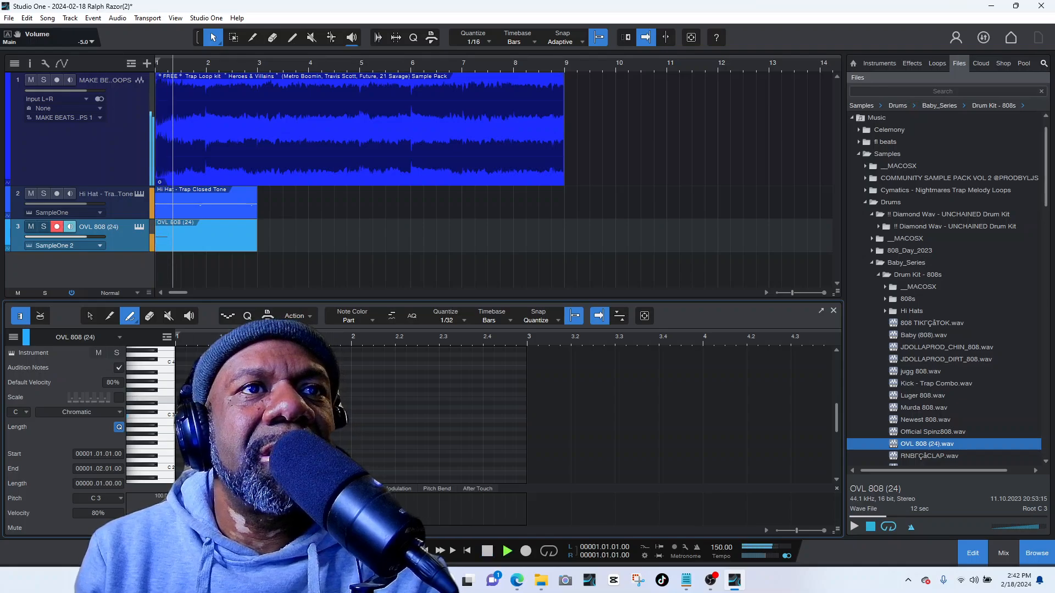
pyautogui.press('space')
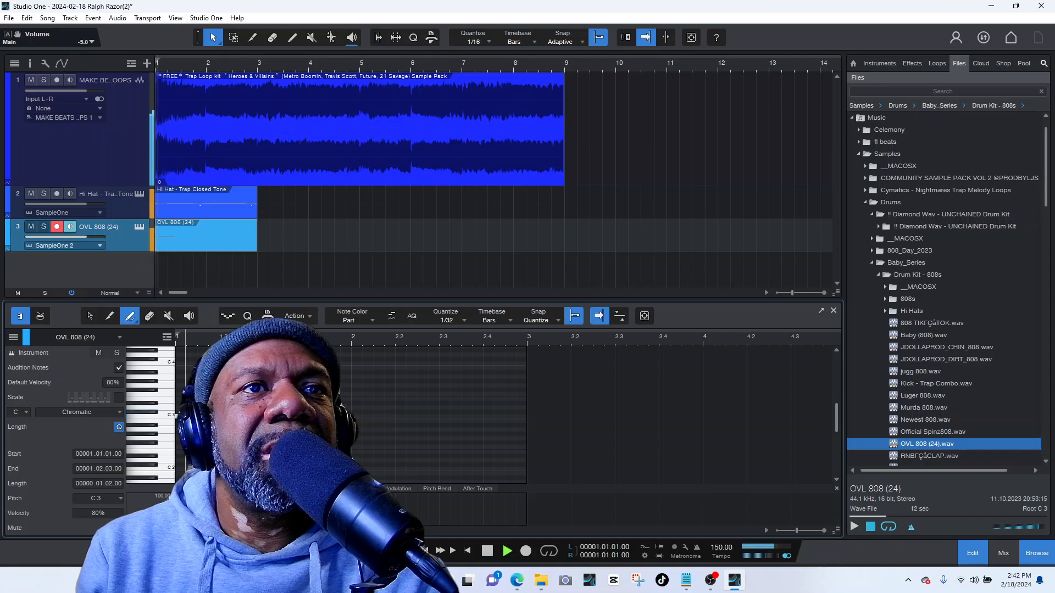
# - Duplicate the 808 note, start the copy at 1.2.3 and shorten it to an eighth note, checking with playback
pyautogui.press('d')
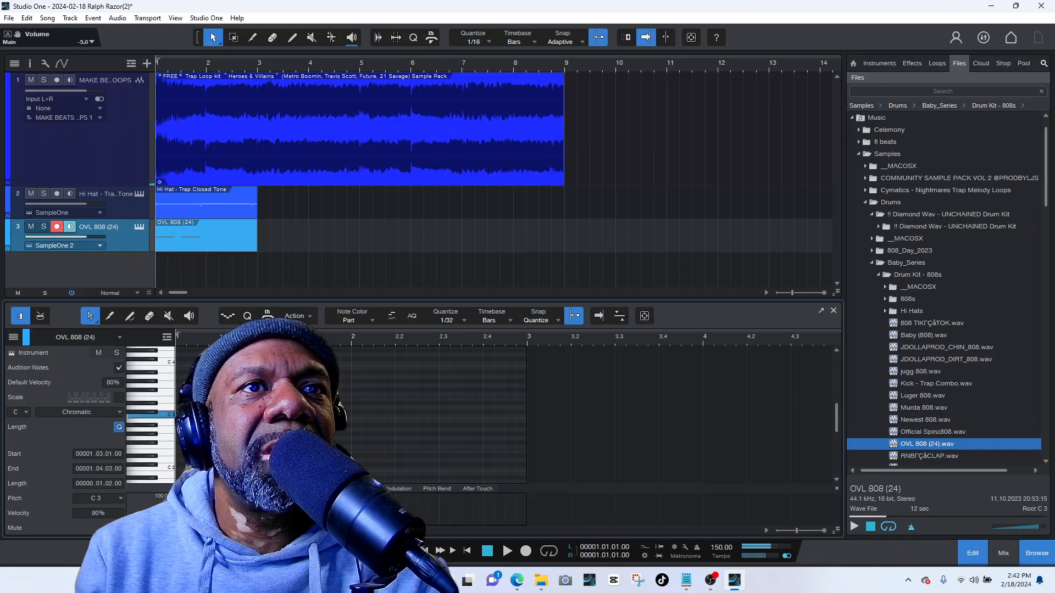
pyautogui.moveTo(296, 415); pyautogui.dragTo(275, 415)
pyautogui.press('space')
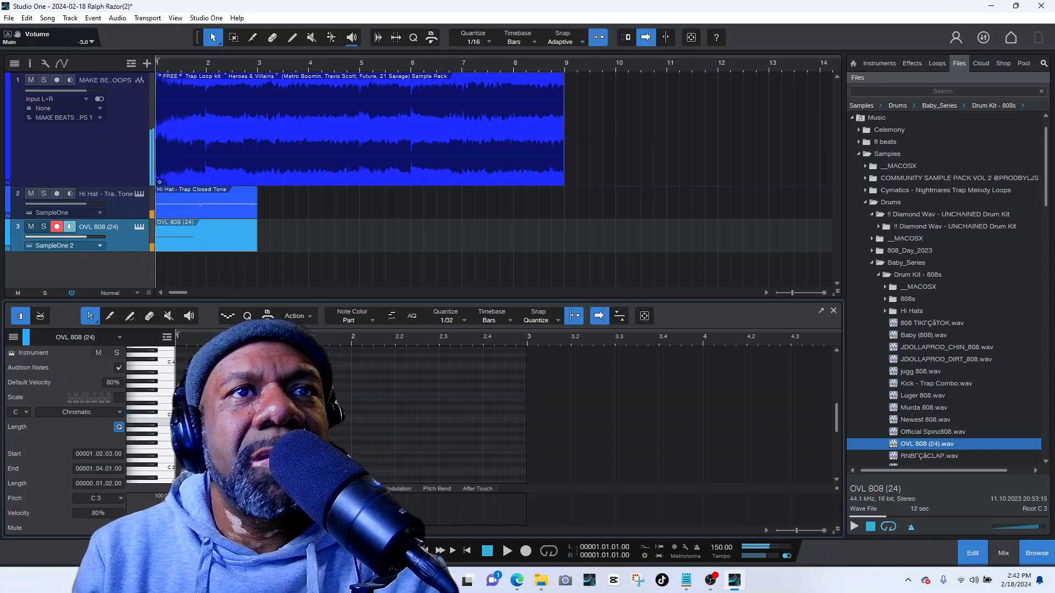
pyautogui.press('space')
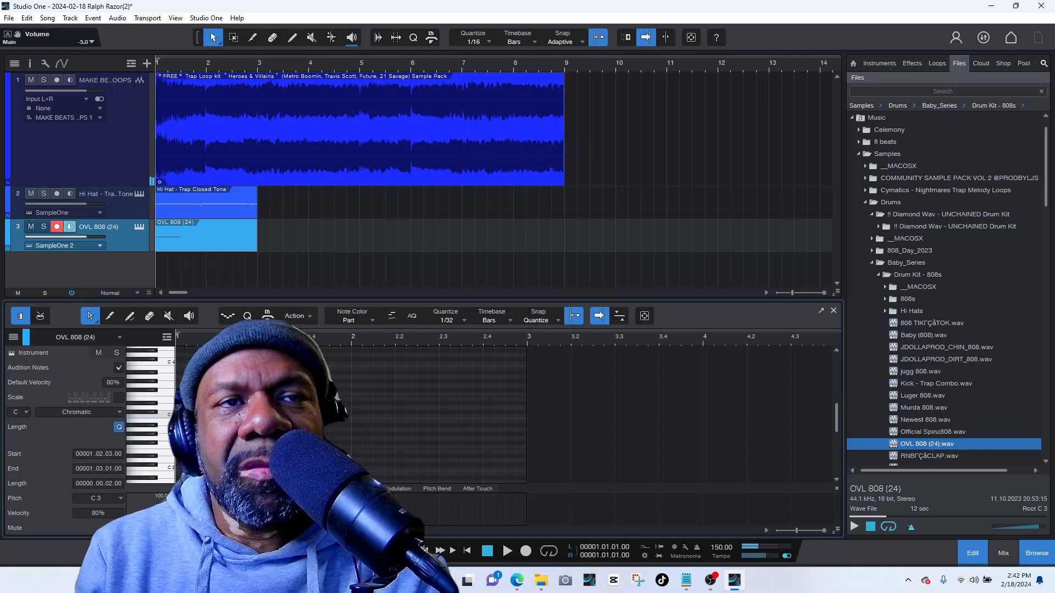
# - Move the short 808 note to 1.3.3 and place a two-beat C3 note at 1.4.1 while playing the beat
pyautogui.press('space')
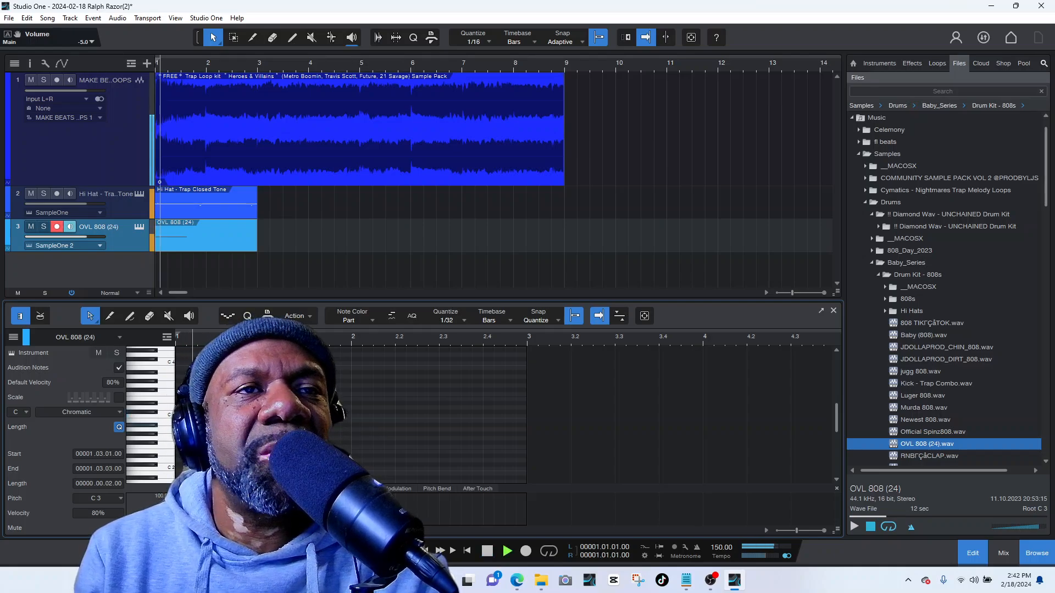
pyautogui.press('space')
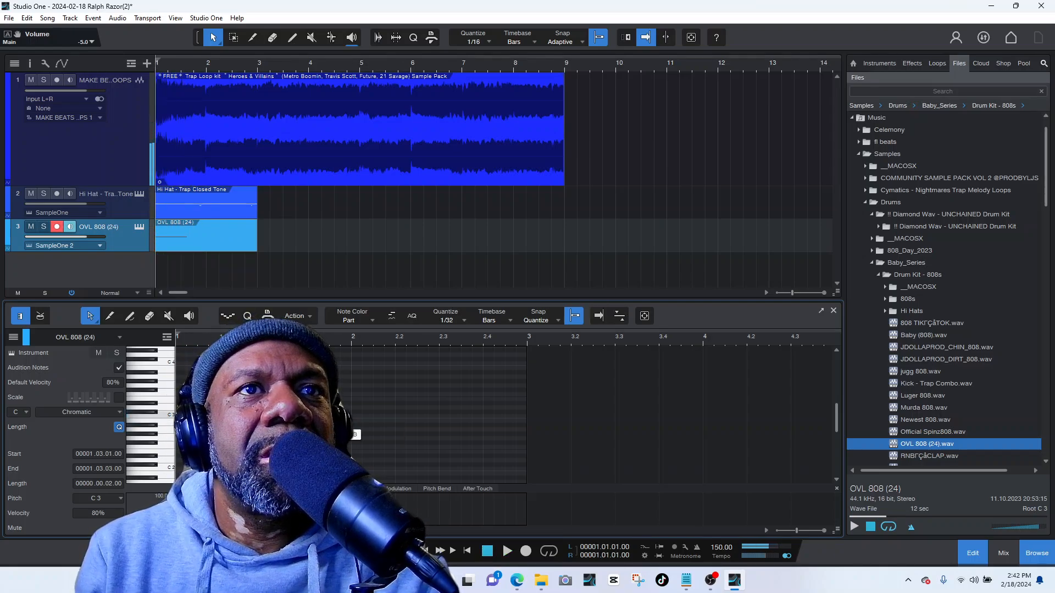
pyautogui.press('space')
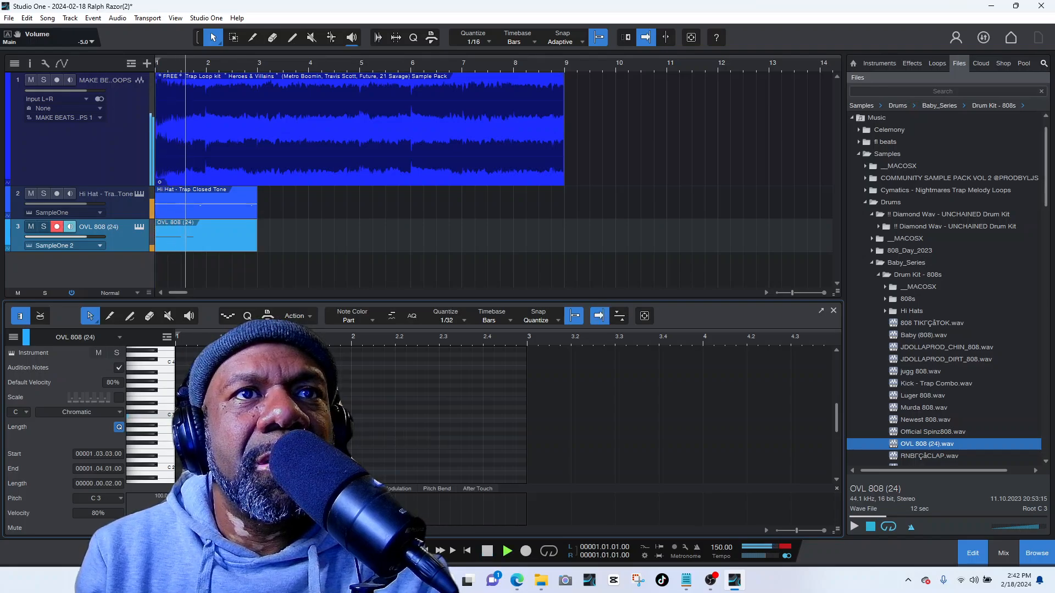
pyautogui.press('space')
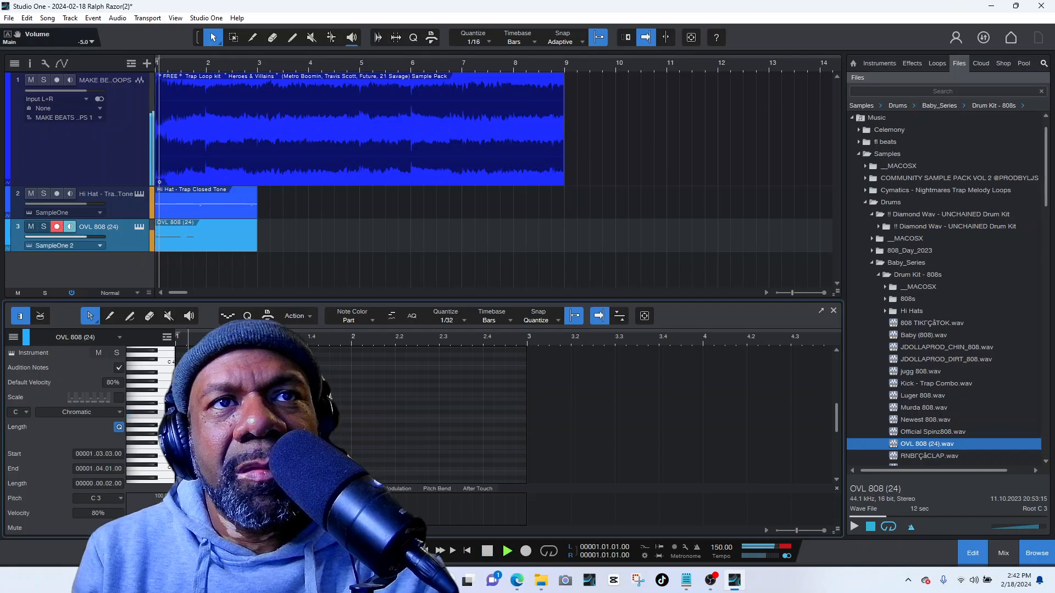
pyautogui.press('space')
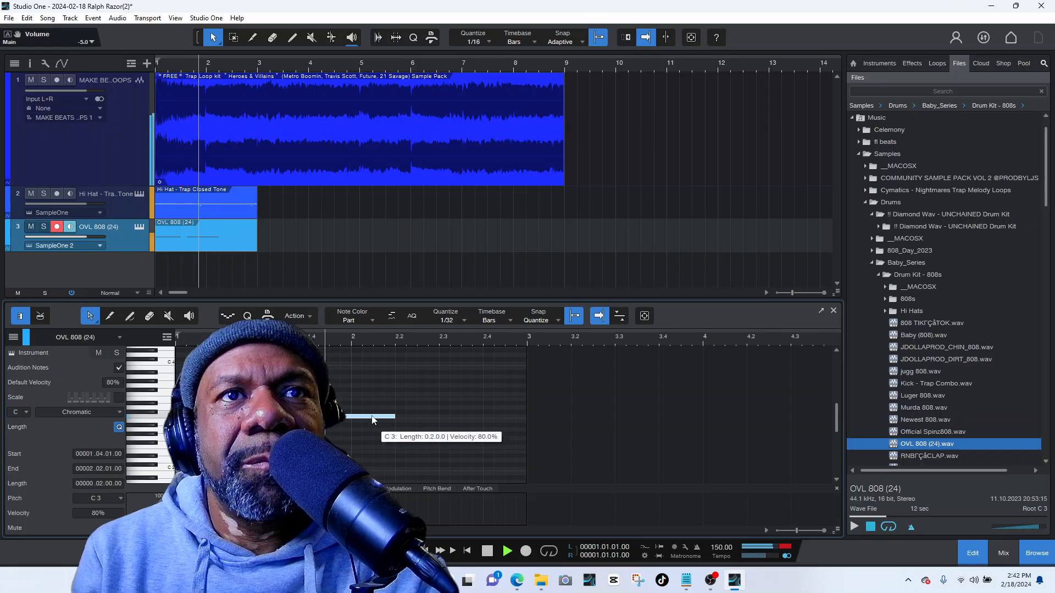
# - Duplicate the two-beat 808 note, move the copy to D#3 at 2.1.3 and shorten the note at 1.4.1 to one and a half beats
pyautogui.press('d')
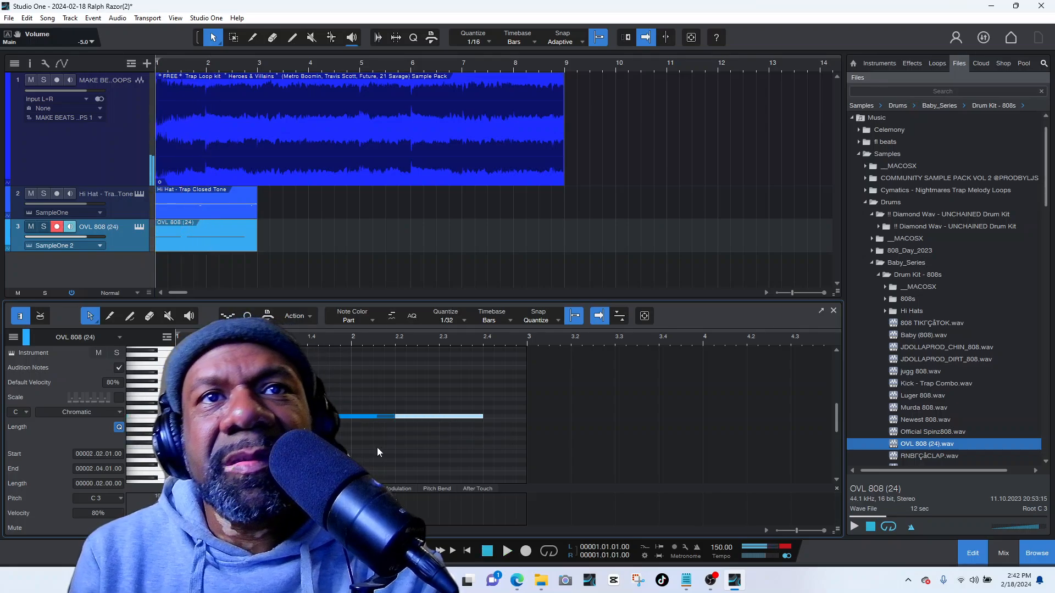
pyautogui.moveTo(396, 416); pyautogui.dragTo(379, 418)
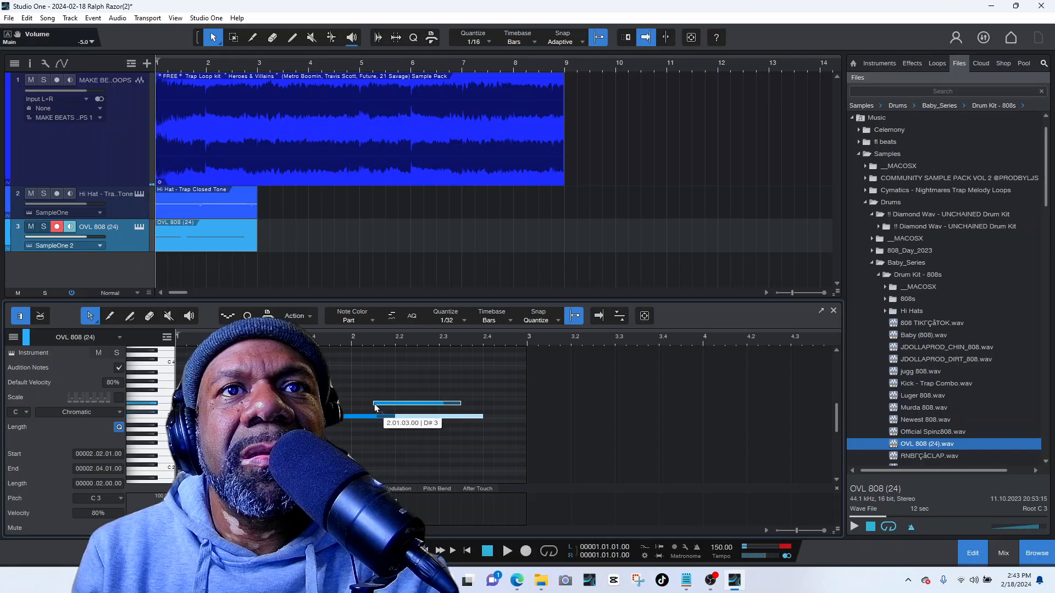
pyautogui.moveTo(394, 418); pyautogui.dragTo(379, 414)
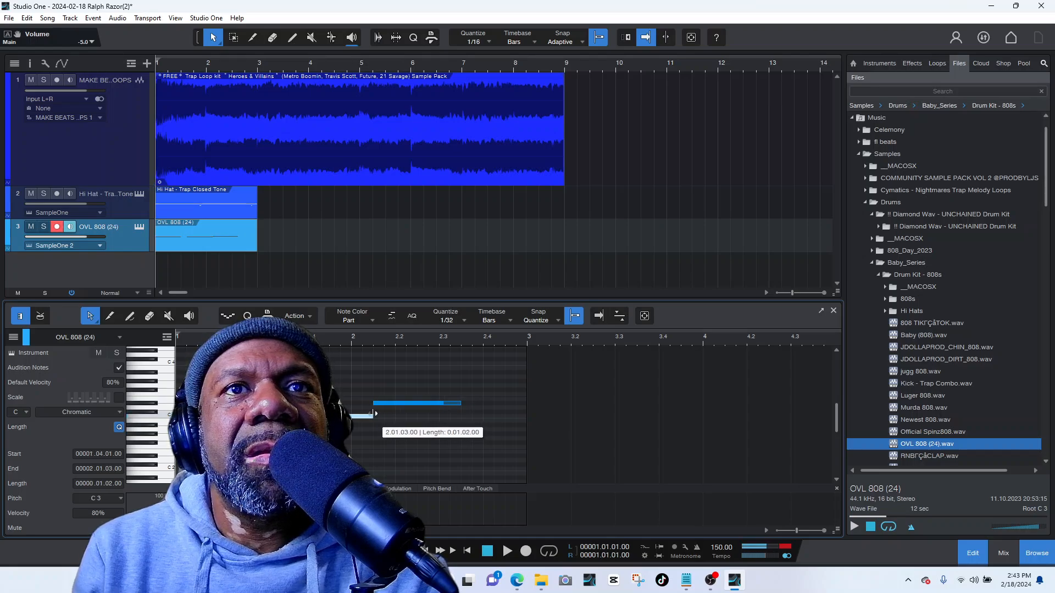
pyautogui.press('space')
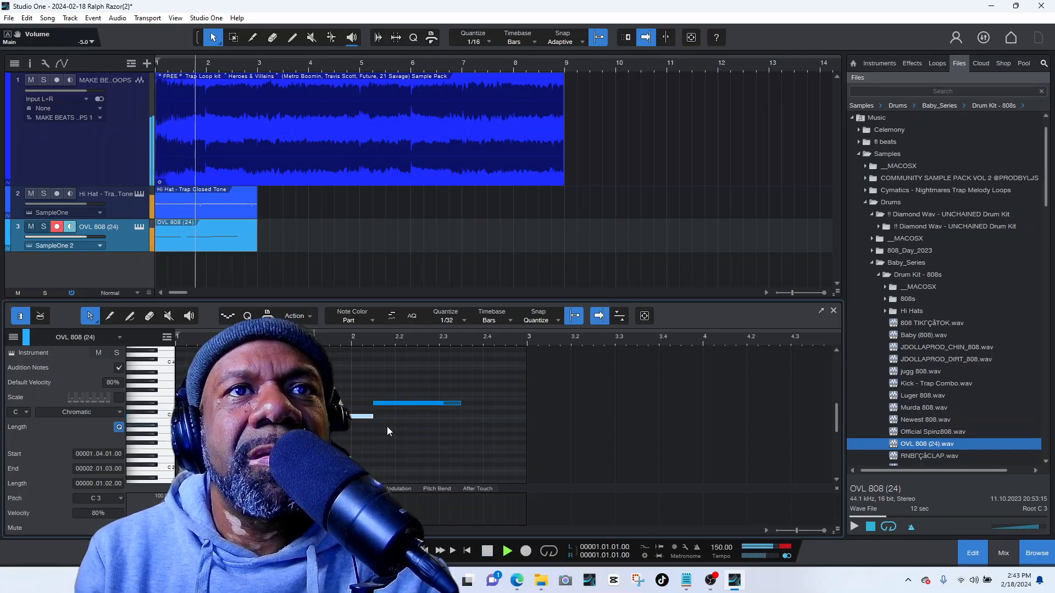
pyautogui.press('space')
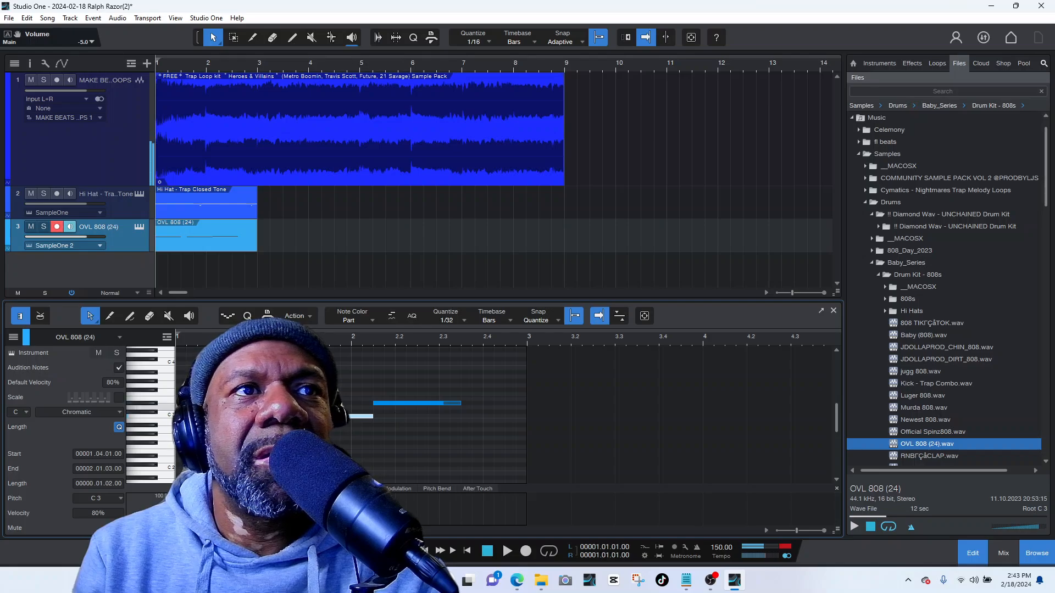
# - Move the copied two-beat 808 note to C3 and set its start to 2.2.1, checking its timing with playback
pyautogui.moveTo(388, 402); pyautogui.dragTo(392, 419)
pyautogui.press('space')
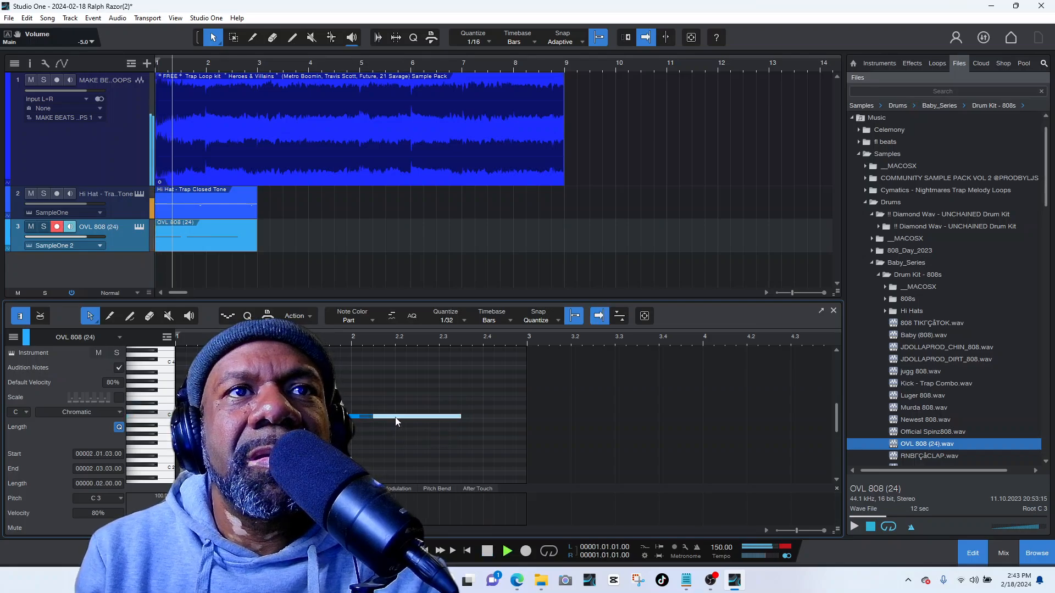
pyautogui.press('space')
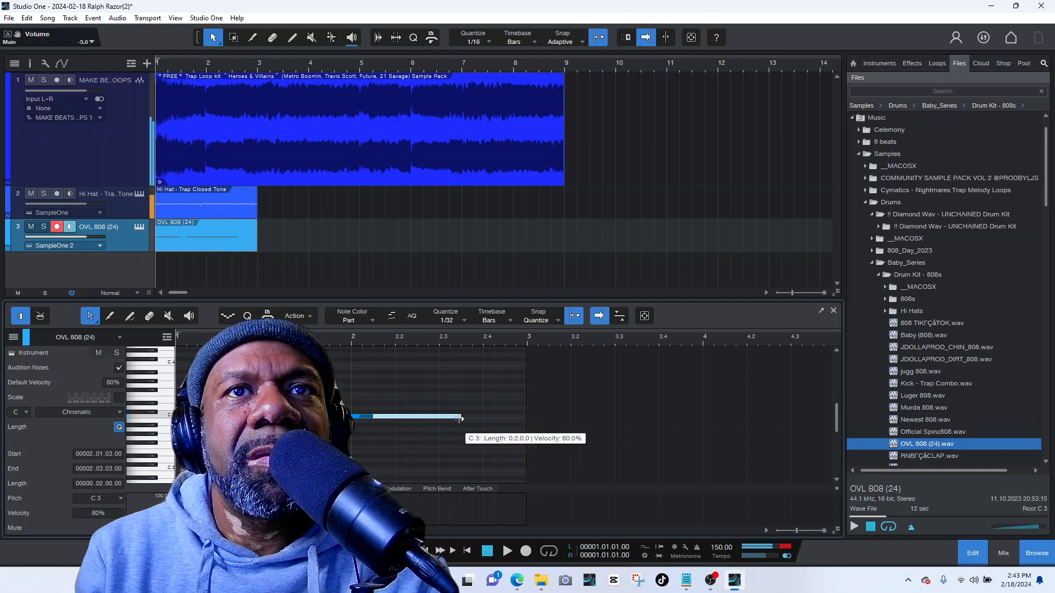
pyautogui.moveTo(419, 416); pyautogui.dragTo(441, 418)
pyautogui.press('space')
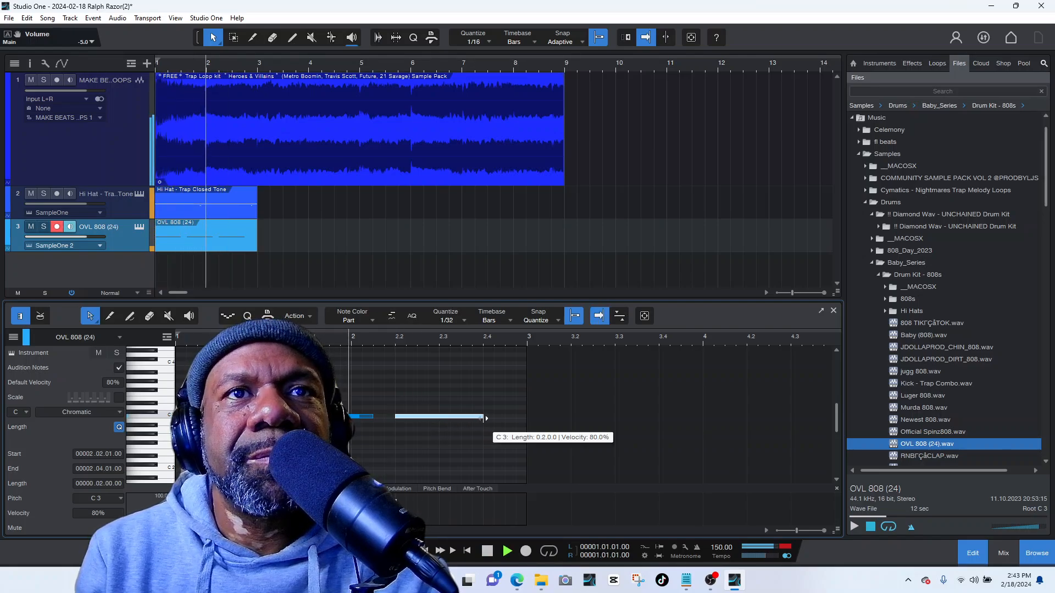
pyautogui.press('space')
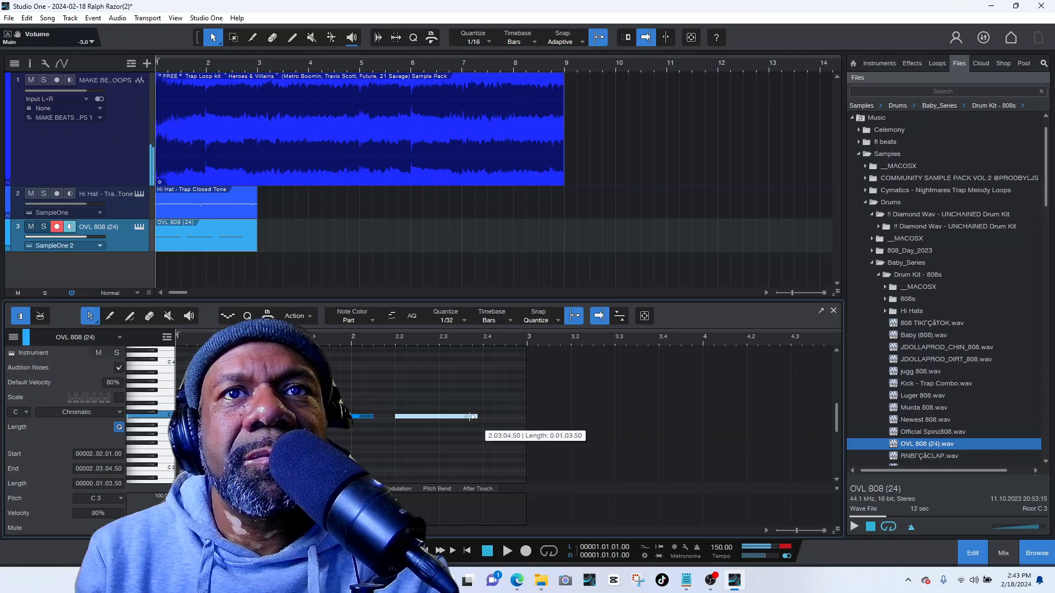
# - Finish bar 2 with one-and-a-half-beat C3 notes at 2.2.1 and 2.3.3, and trim the 808 part to end at bar 3
pyautogui.click(485, 416)
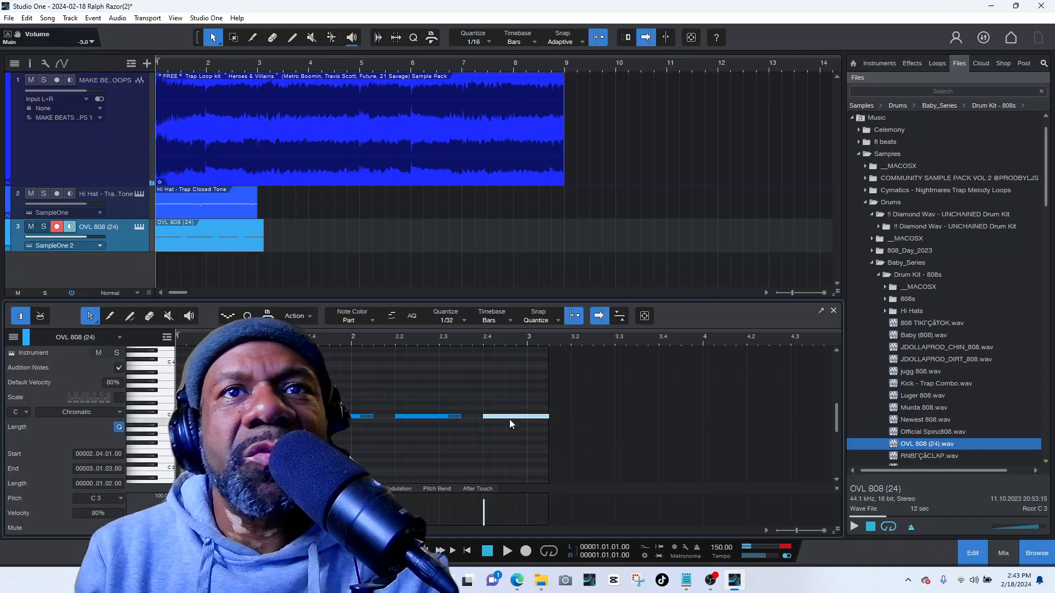
pyautogui.moveTo(496, 417); pyautogui.dragTo(477, 418)
pyautogui.press('space')
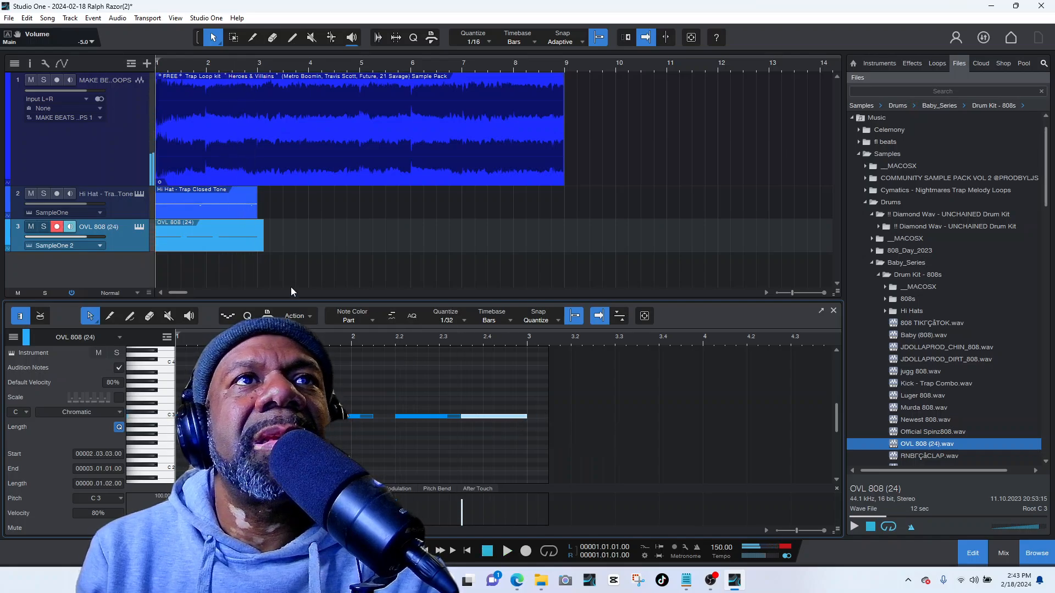
pyautogui.press('space')
pyautogui.moveTo(264, 248); pyautogui.dragTo(257, 248)
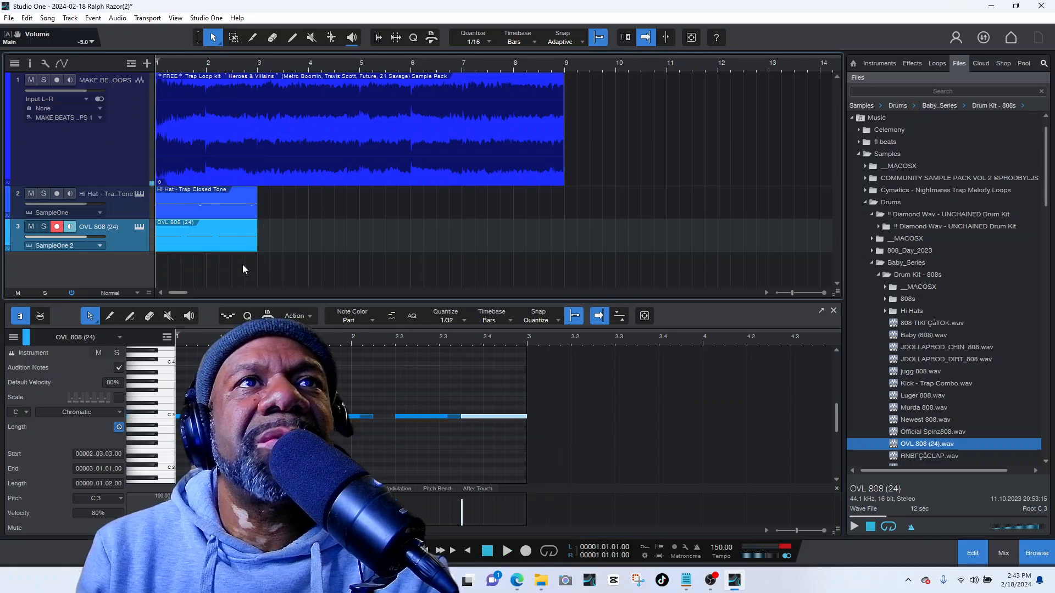
# - Audition RNBΓÇåCLAP.wav from the 808 drum kit folder and send it to a new SampleOne instrument
pyautogui.scroll(-4, 924, 384)
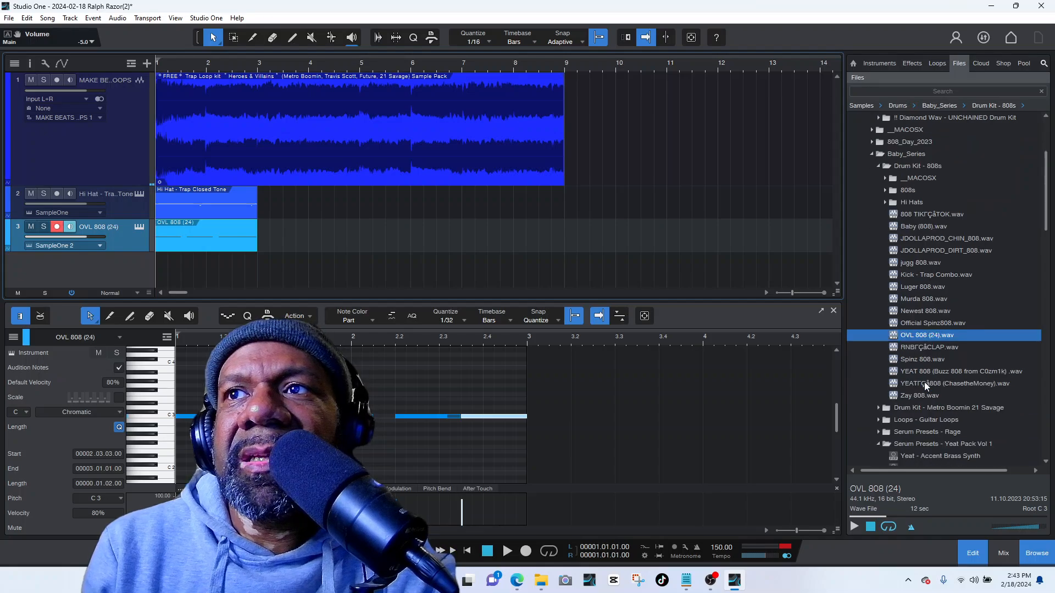
pyautogui.click(935, 311)
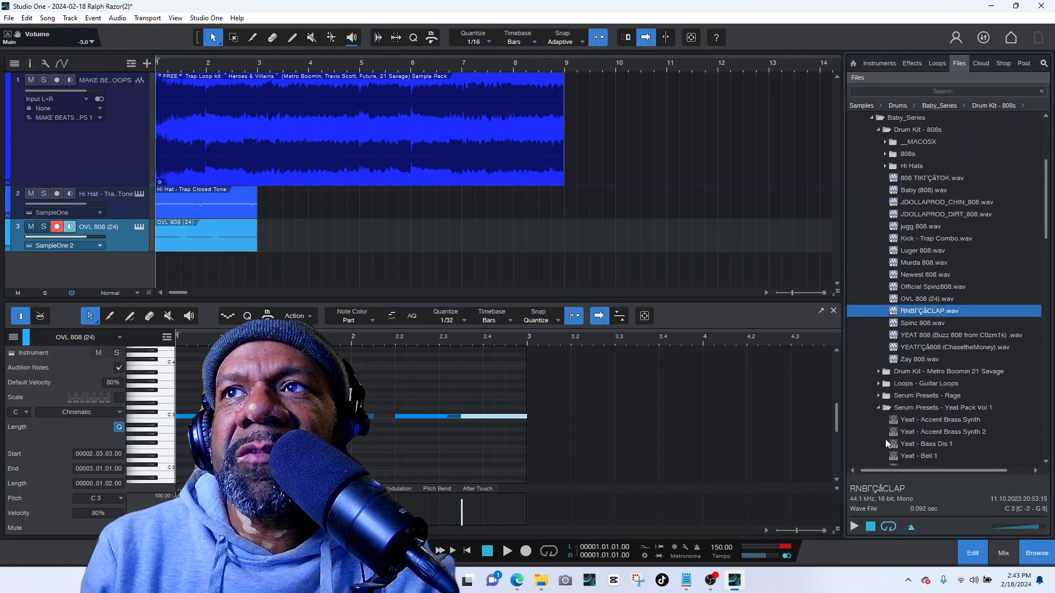
pyautogui.click(854, 527)
pyautogui.rightClick(932, 309)
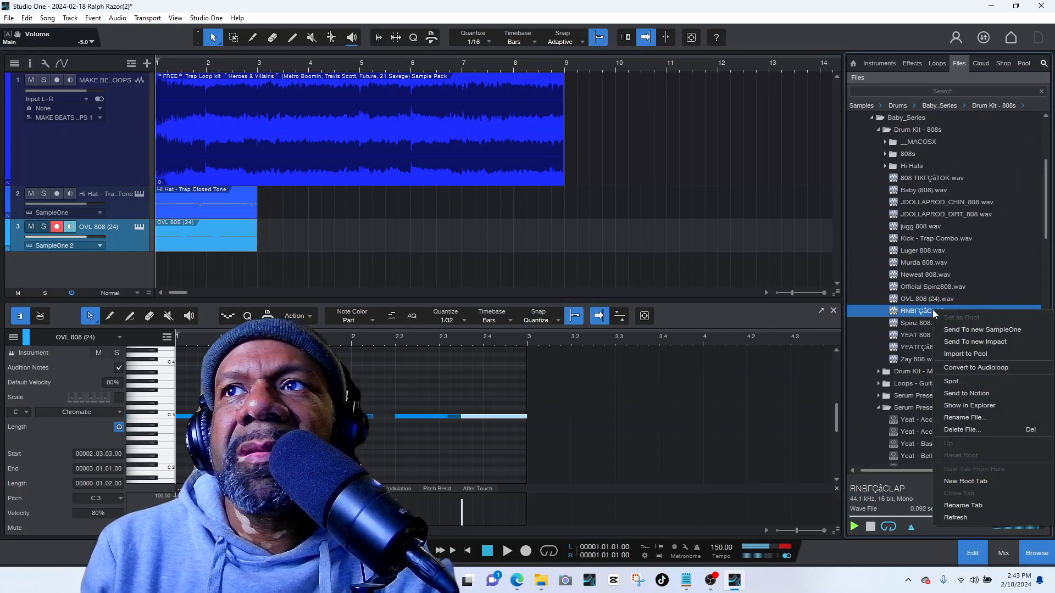
pyautogui.click(960, 330)
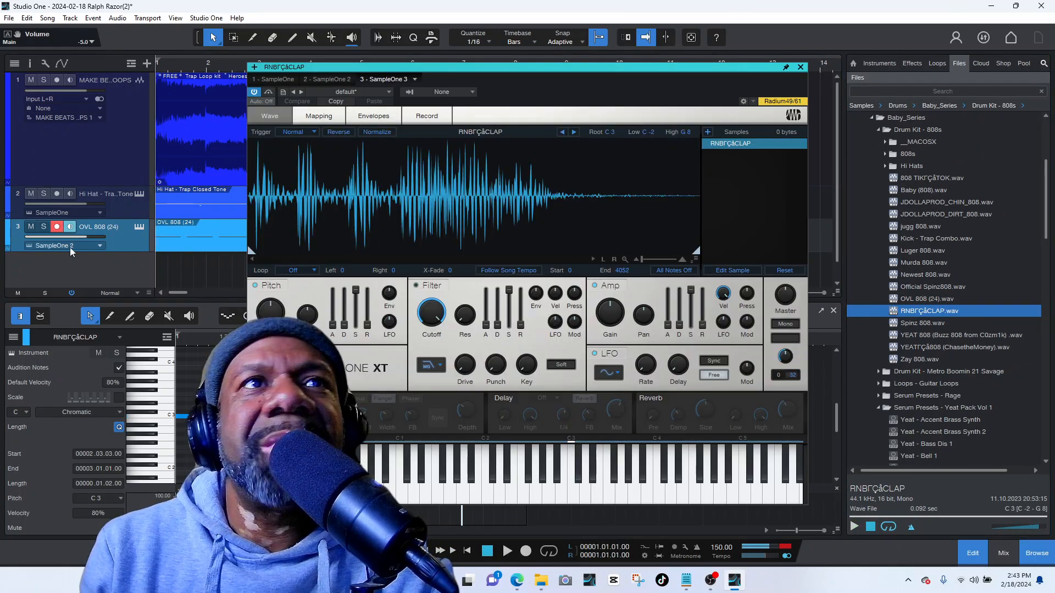
pyautogui.click(800, 67)
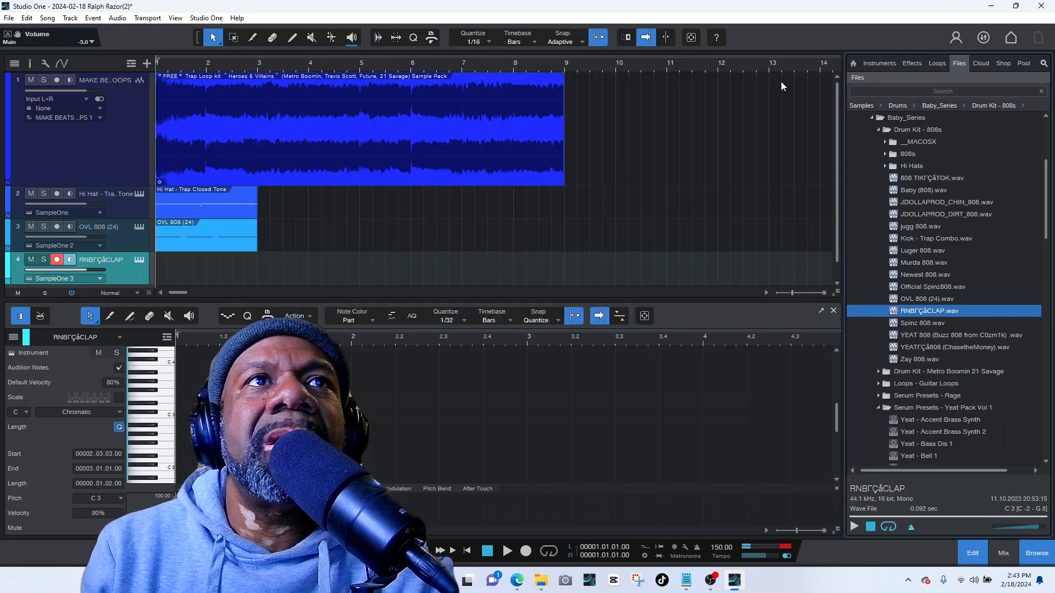
# - Draw a clap part from bar 1 to bar 3 and enter short C3 notes at 1.3.1 and 2.3.1
pyautogui.click(292, 38)
pyautogui.moveTo(162, 263); pyautogui.dragTo(256, 270)
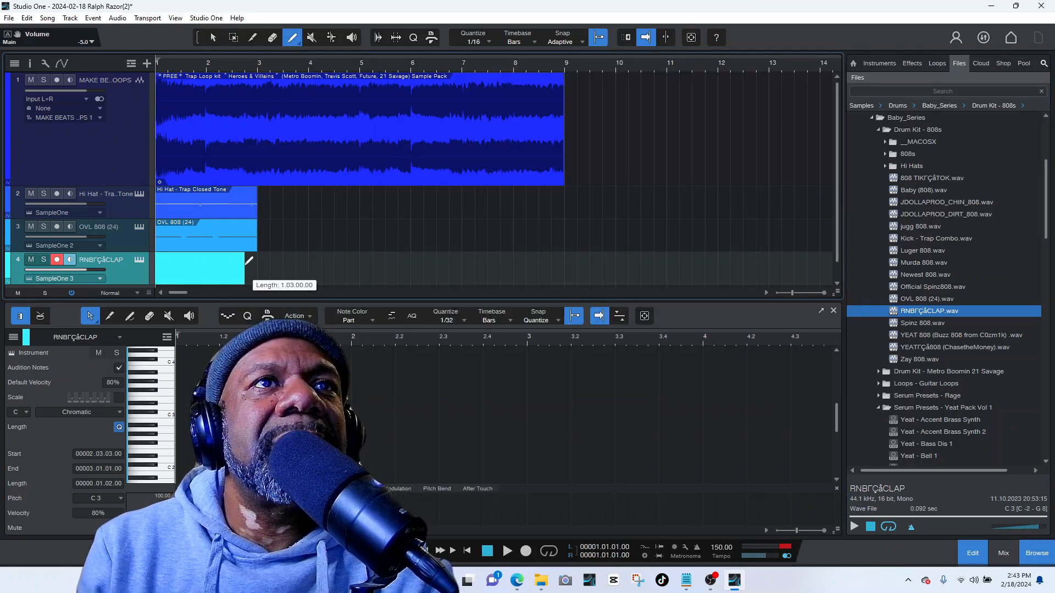
pyautogui.click(130, 316)
pyautogui.click(266, 415)
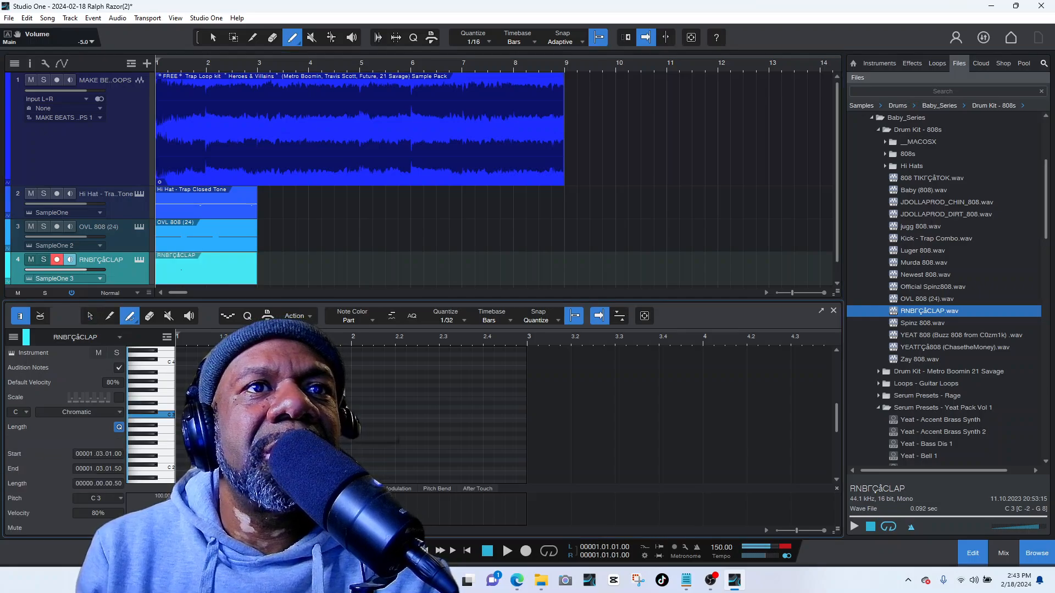
pyautogui.click(443, 416)
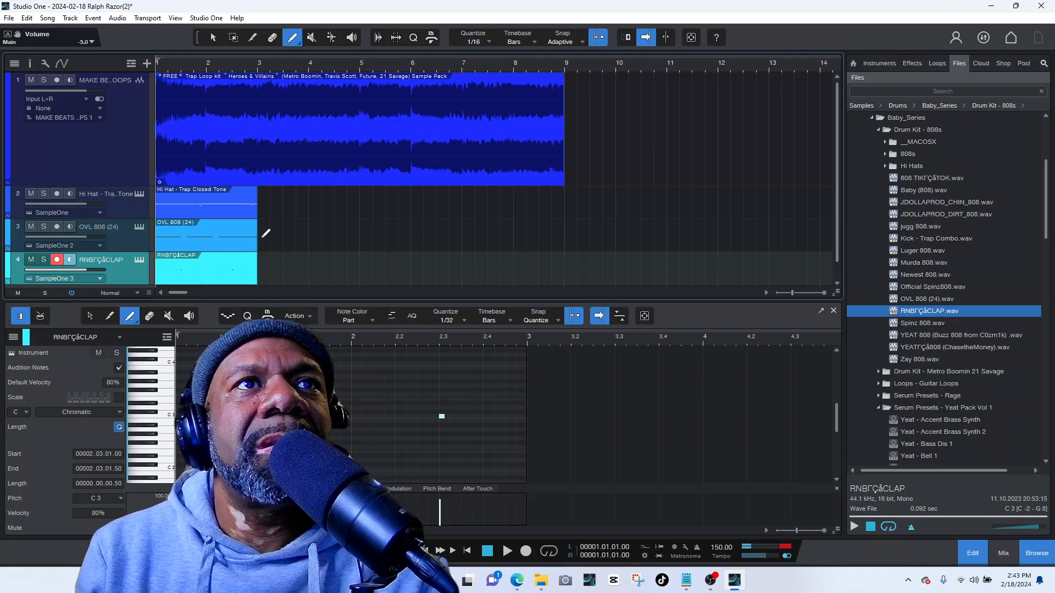
# - Duplicate the hi-hat, 808 and clap parts three times to fill all eight bars, and play the beat
pyautogui.press('1')
pyautogui.moveTo(295, 209); pyautogui.dragTo(179, 288)
pyautogui.press('d')
pyautogui.press('d')
pyautogui.press('d')
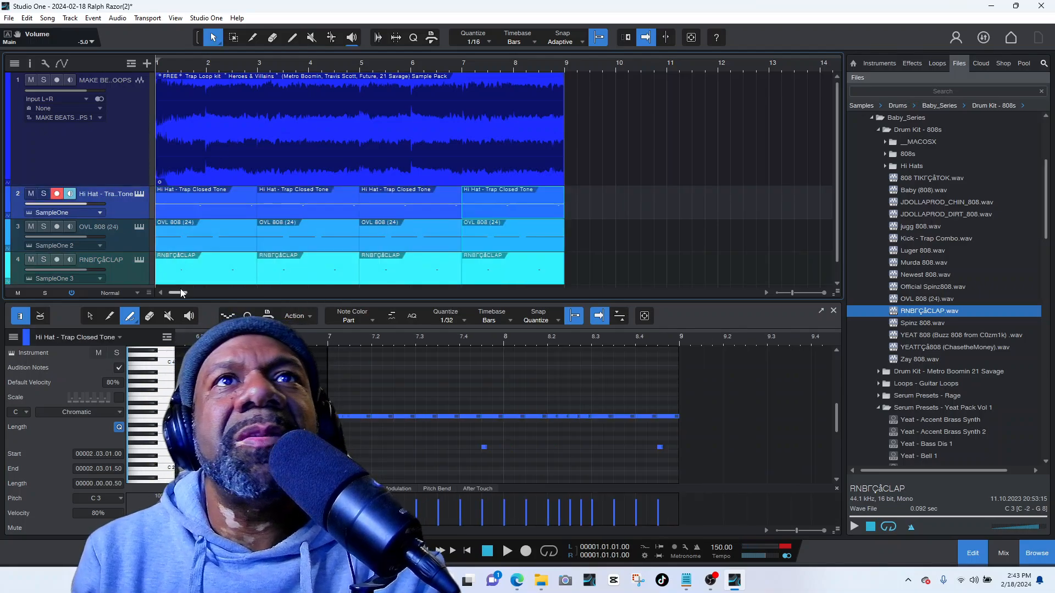
pyautogui.press('space')
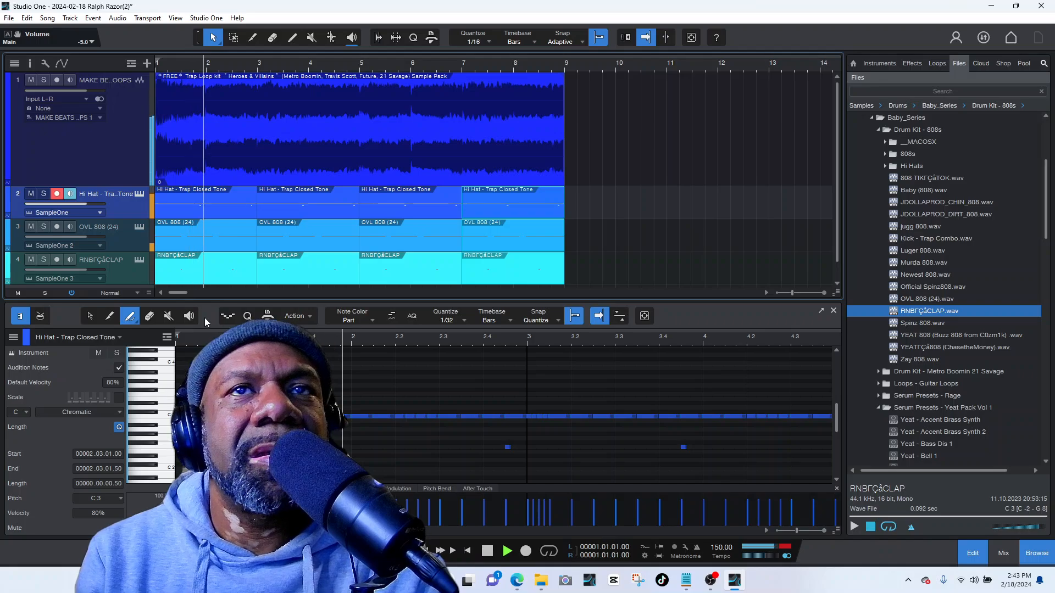
# - Audition Kick - Trap Combo.wav and send it to a new SampleOne instrument
pyautogui.click(925, 238)
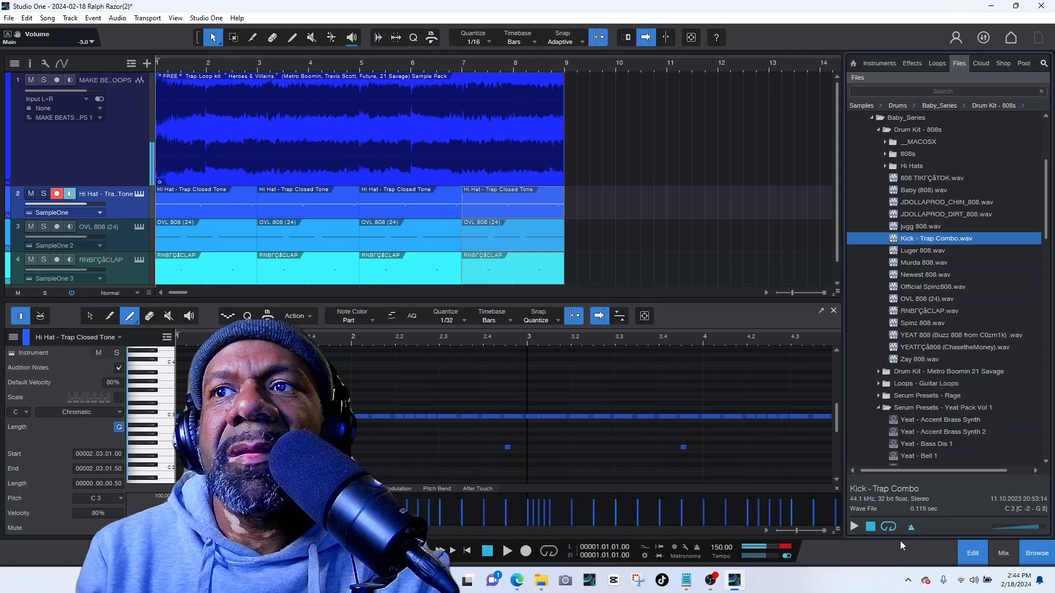
pyautogui.click(854, 527)
pyautogui.rightClick(930, 240)
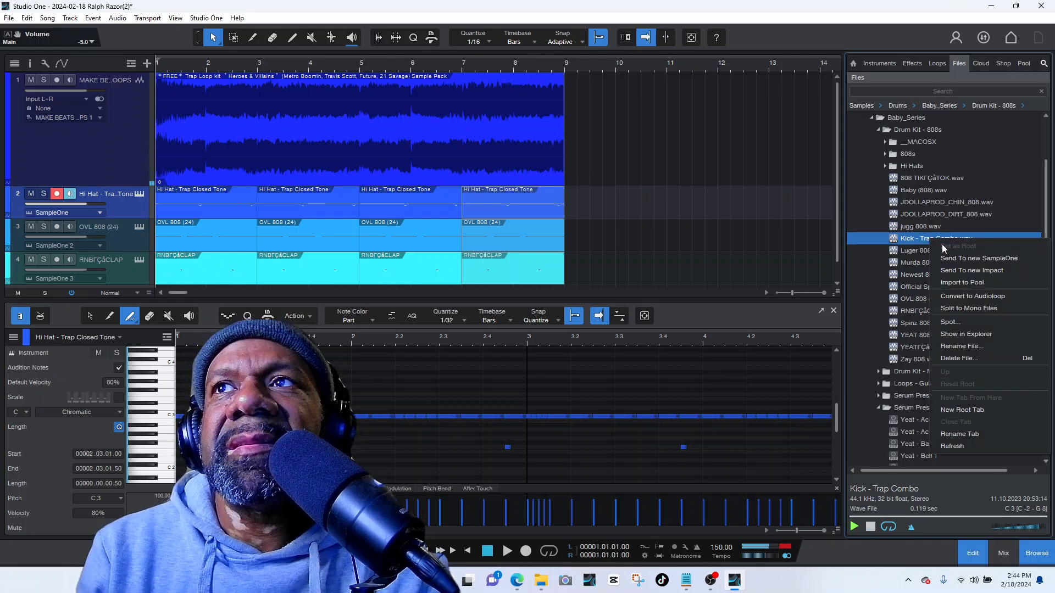
pyautogui.click(937, 254)
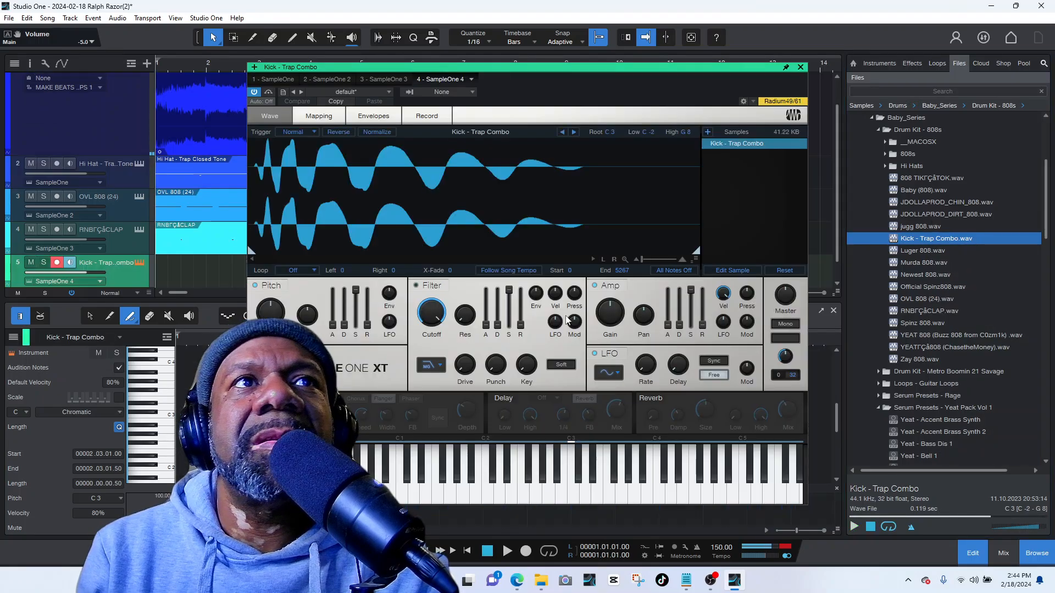
pyautogui.click(800, 67)
# - Copy the two-bar 808 part onto the kick track at bar 1 and audition it
pyautogui.click(504, 202)
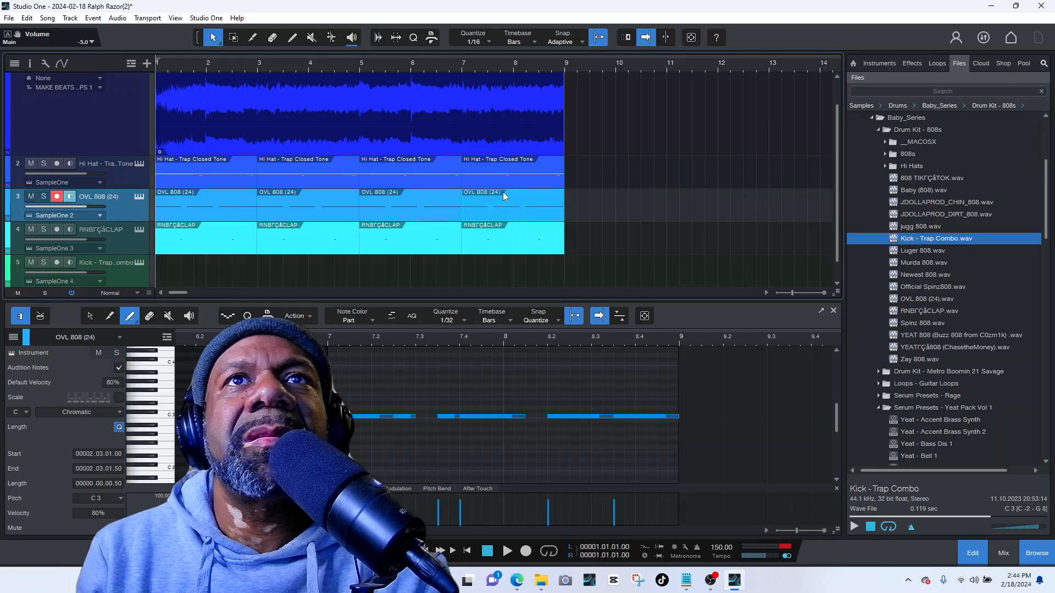
pyautogui.press('d')
pyautogui.moveTo(591, 200); pyautogui.dragTo(177, 295)
pyautogui.moveTo(579, 238); pyautogui.dragTo(176, 281)
pyautogui.press('space')
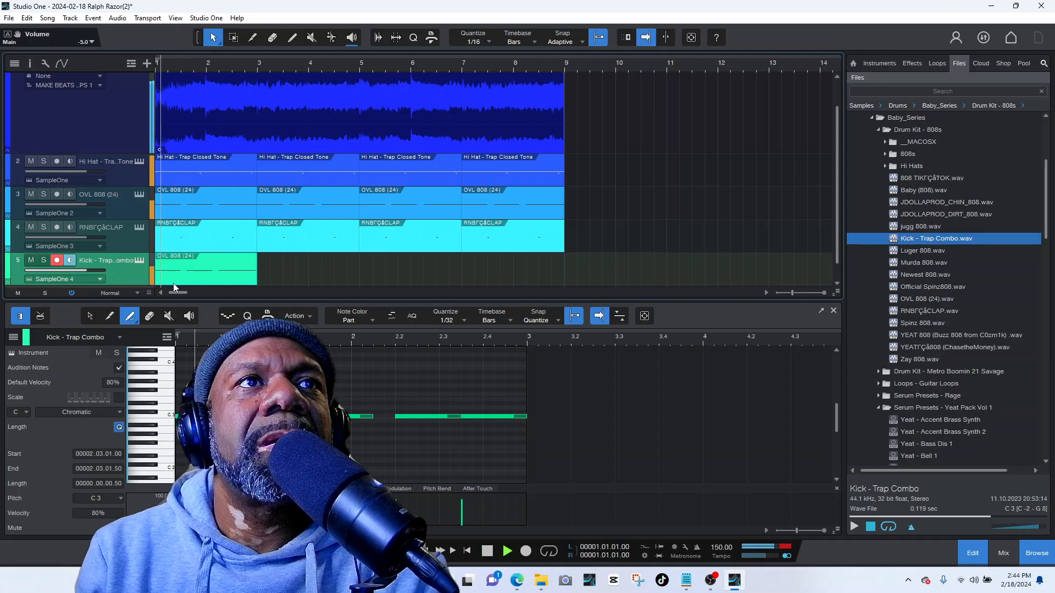
pyautogui.press('space')
# - Transpose all notes in the kick part from C3 up to D3 and listen to the result
pyautogui.click(163, 418)
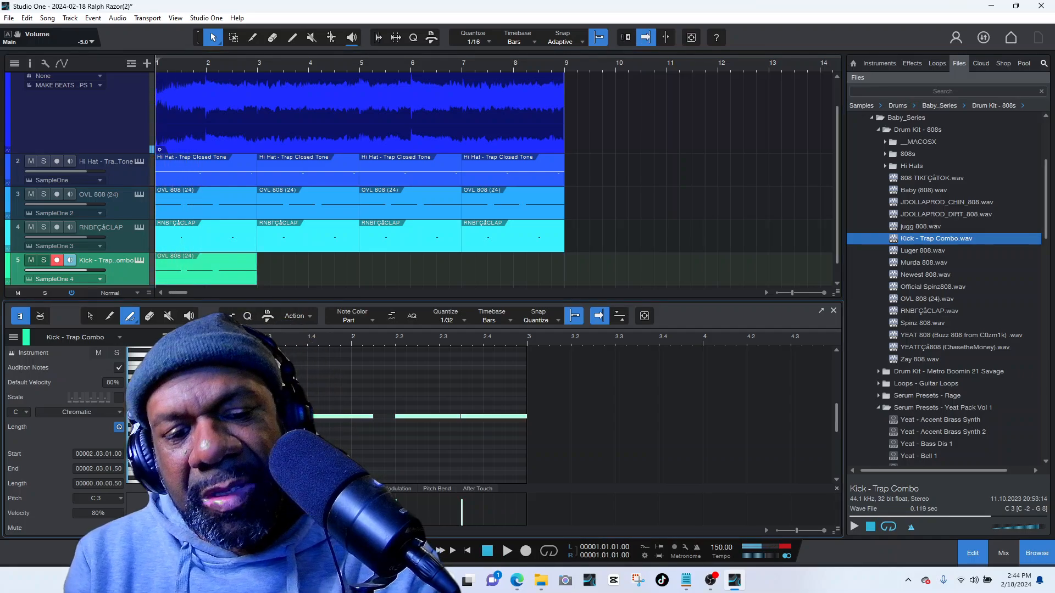
pyautogui.click(89, 316)
pyautogui.moveTo(220, 417); pyautogui.dragTo(219, 408)
pyautogui.press('space')
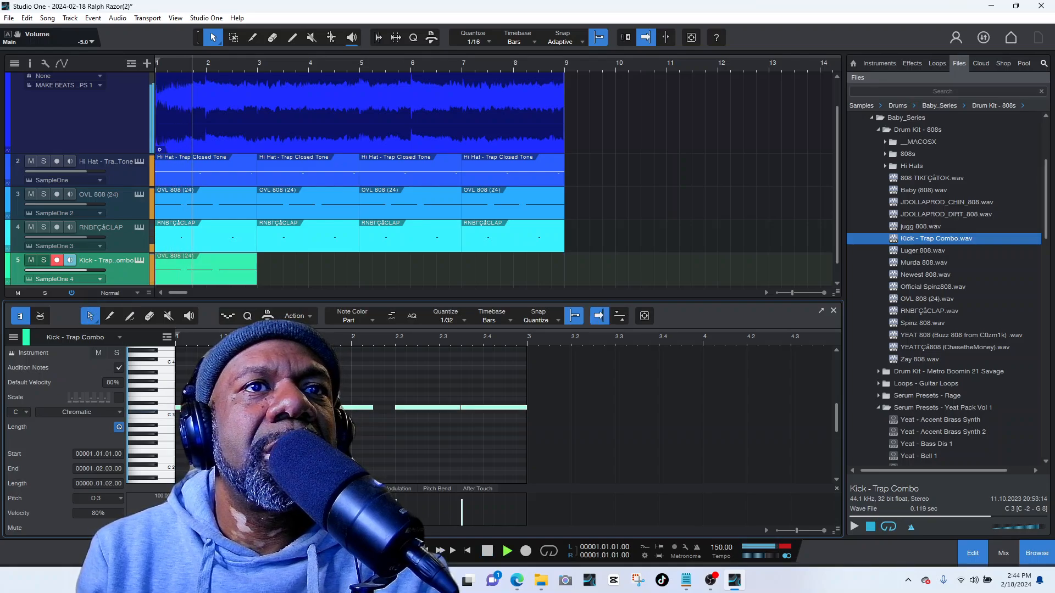
pyautogui.press('space')
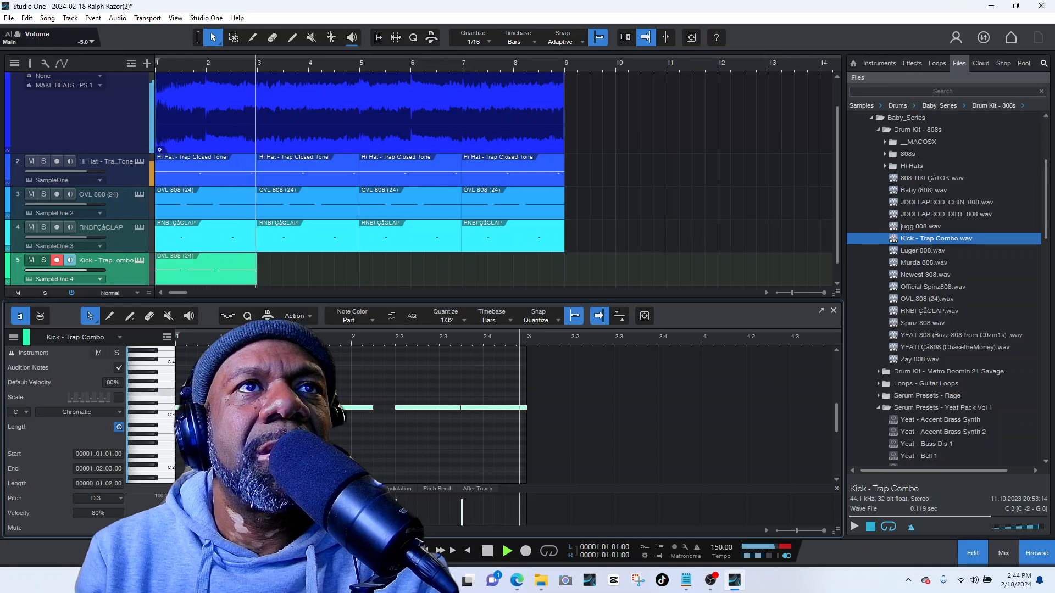
# - Duplicate the kick part three times to fill the eight bars and play the full beat
pyautogui.press('d')
pyautogui.press('d')
pyautogui.press('d')
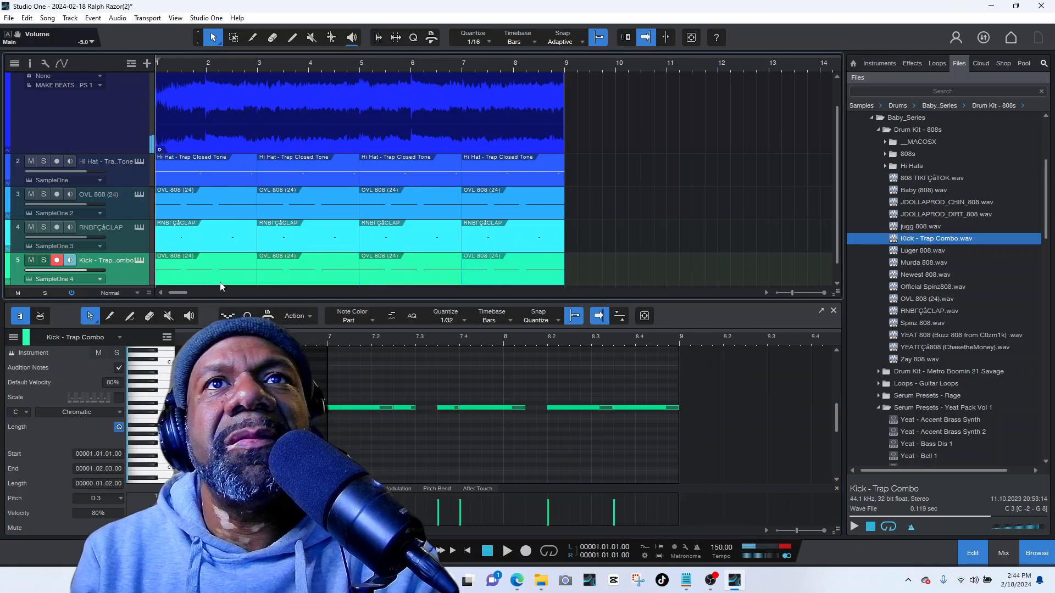
pyautogui.press('space')
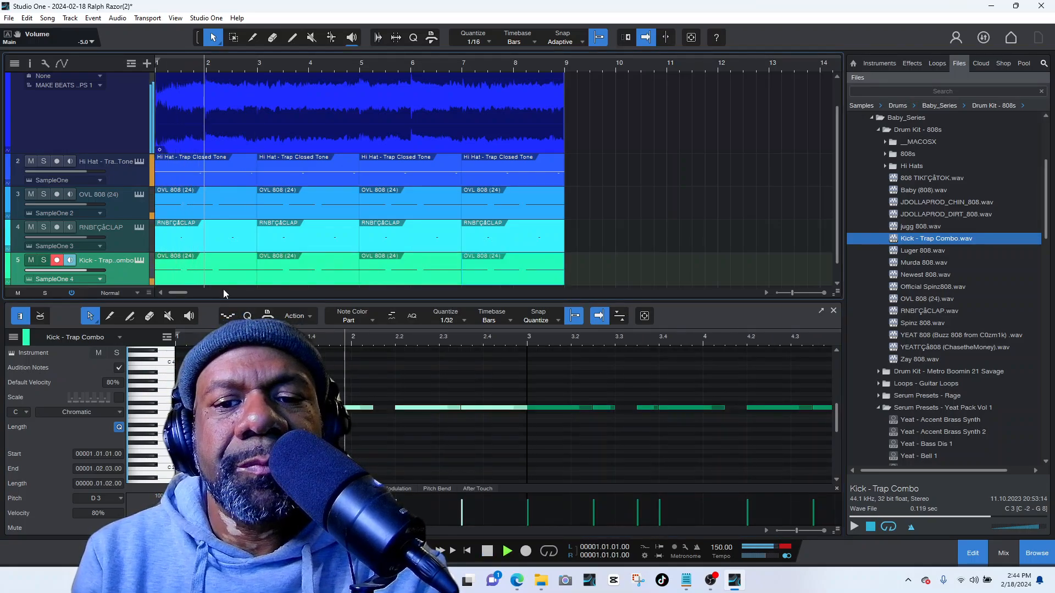
# - Hide the note editor, reduce the height of the loop's audio track and replay the arrangement from the start
pyautogui.click(984, 558)
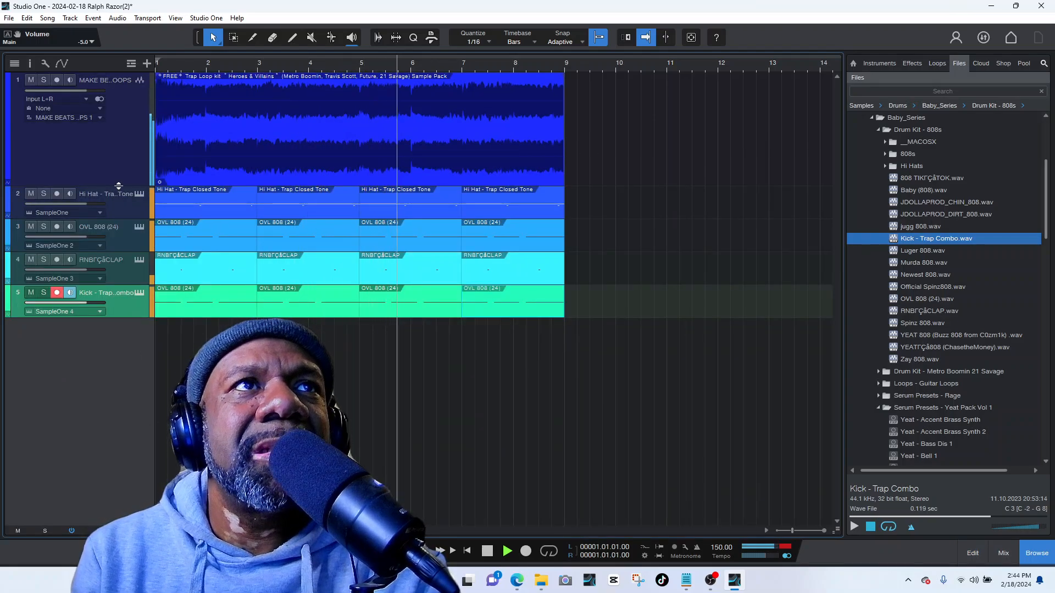
pyautogui.moveTo(118, 186); pyautogui.dragTo(118, 126)
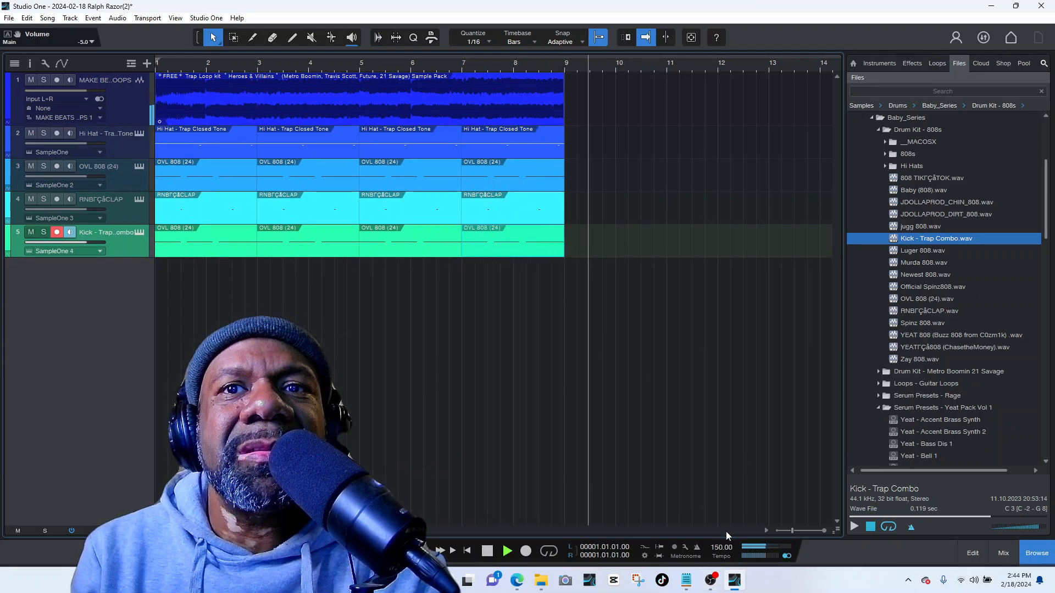
pyautogui.press('space')
pyautogui.press('space')
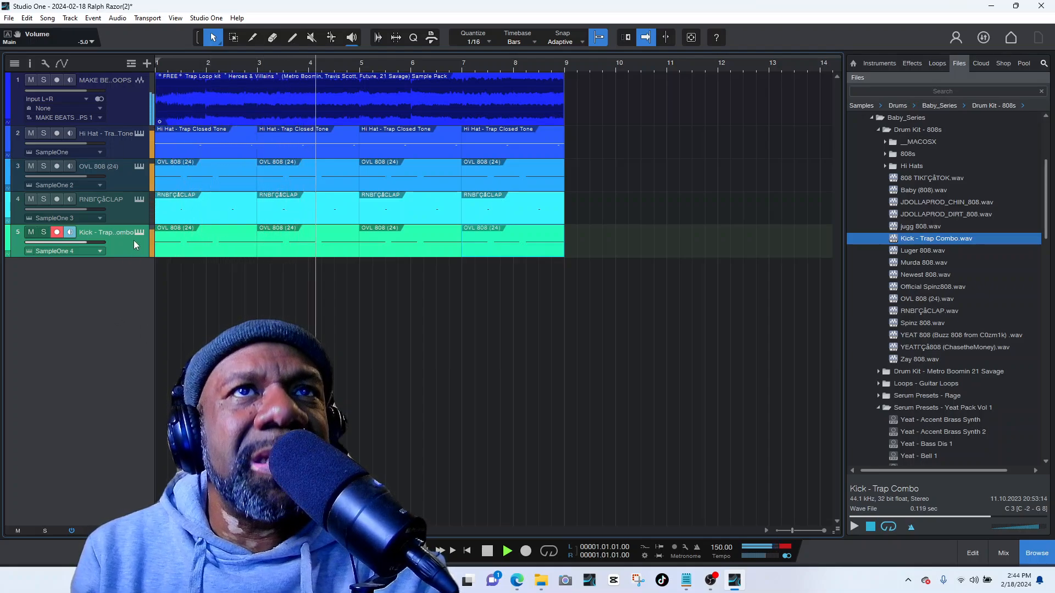
# - Hide the file browser and duplicate the eight-bar content of all five tracks so the copy starts at bar 9
pyautogui.press('F5')
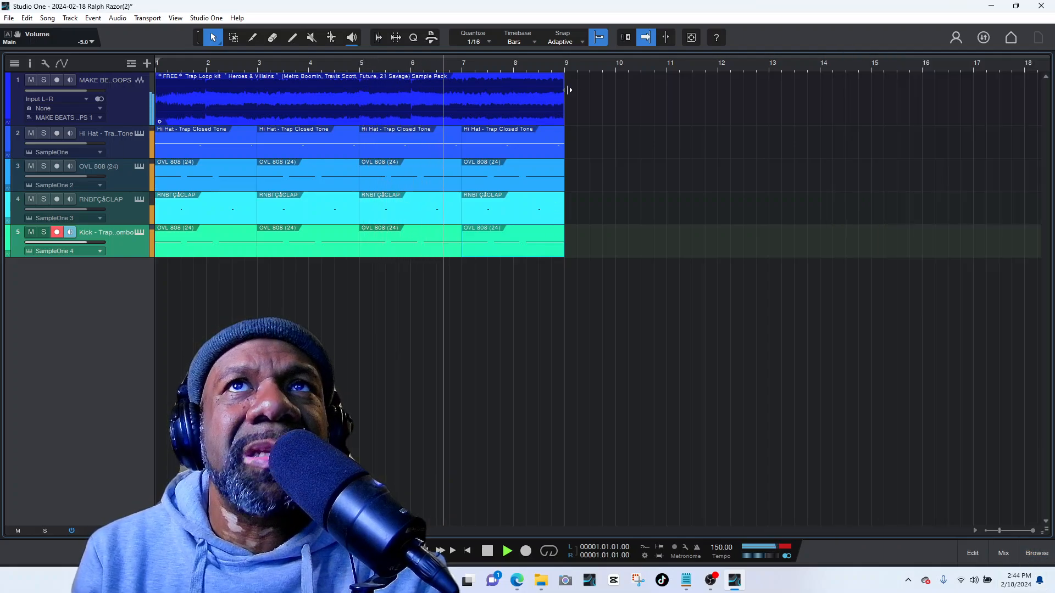
pyautogui.moveTo(600, 99); pyautogui.dragTo(8, 255)
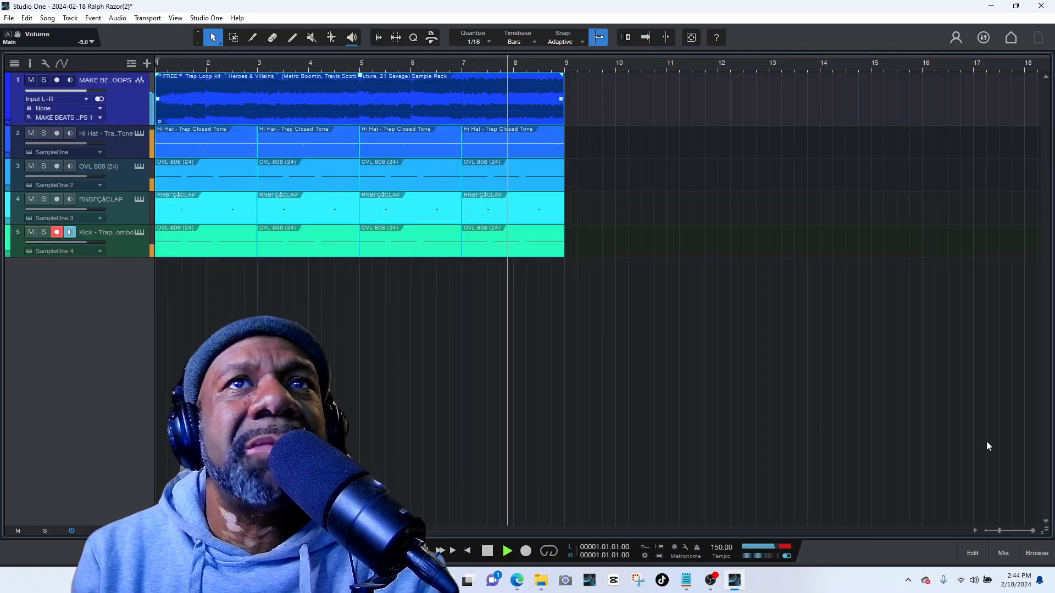
pyautogui.click(987, 531)
pyautogui.click(987, 531)
pyautogui.click(985, 530)
pyautogui.click(984, 528)
pyautogui.click(979, 528)
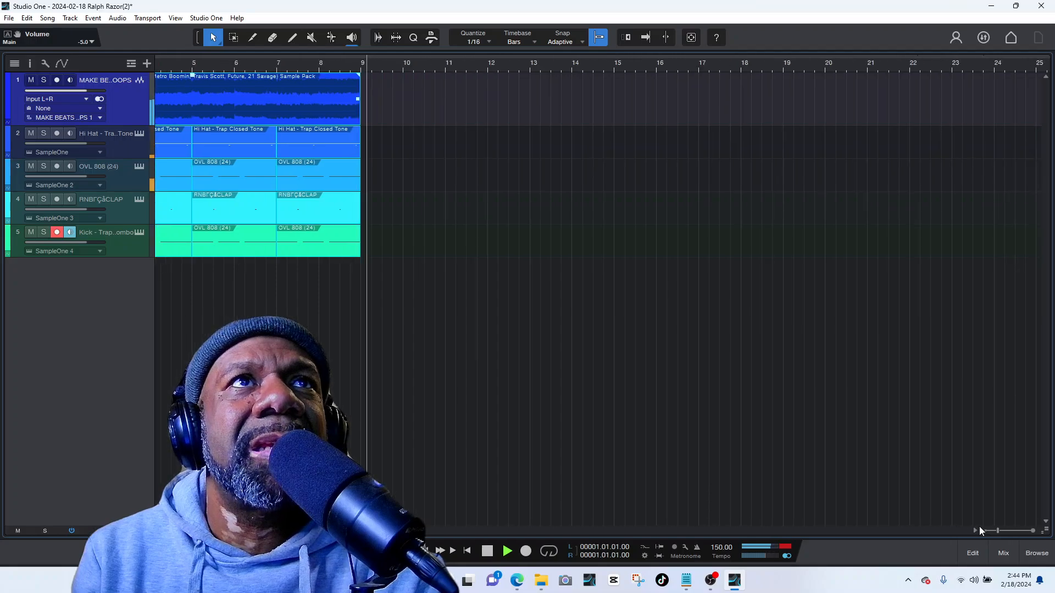
pyautogui.click(970, 521)
pyautogui.moveTo(404, 104); pyautogui.dragTo(88, 256)
pyautogui.press('space')
pyautogui.press('d')
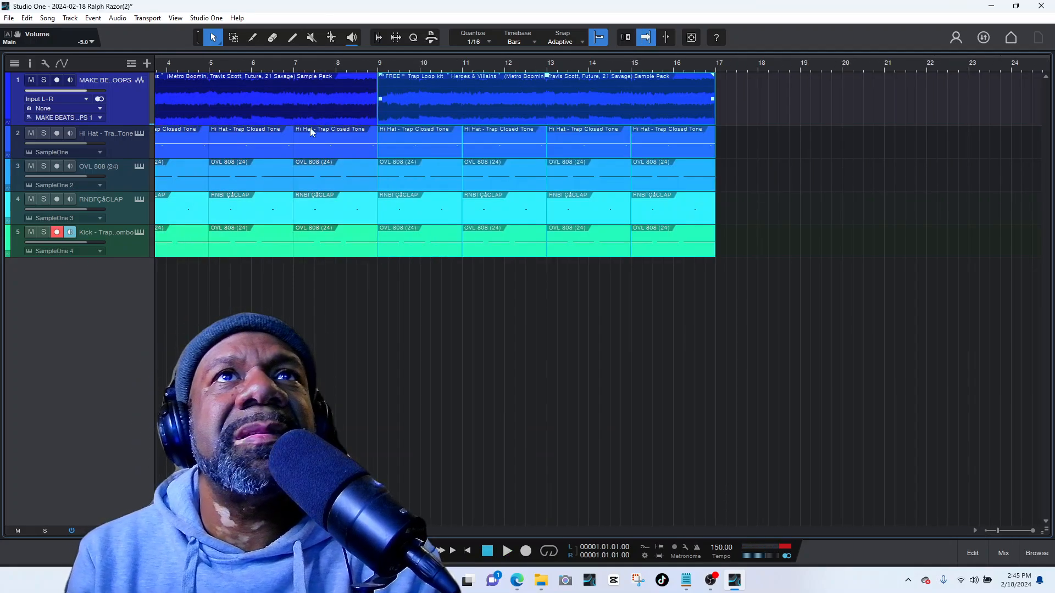
# - Move the loop's second copy at bar 9 onto a new audio track and reorder the original loop track directly above it
pyautogui.click(482, 107)
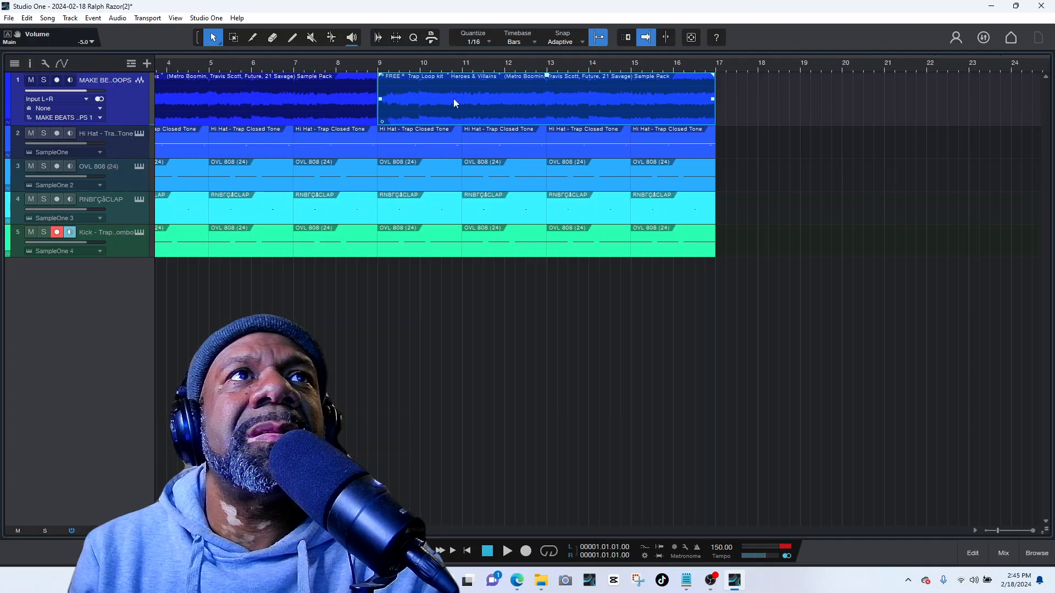
pyautogui.moveTo(452, 97); pyautogui.dragTo(431, 355)
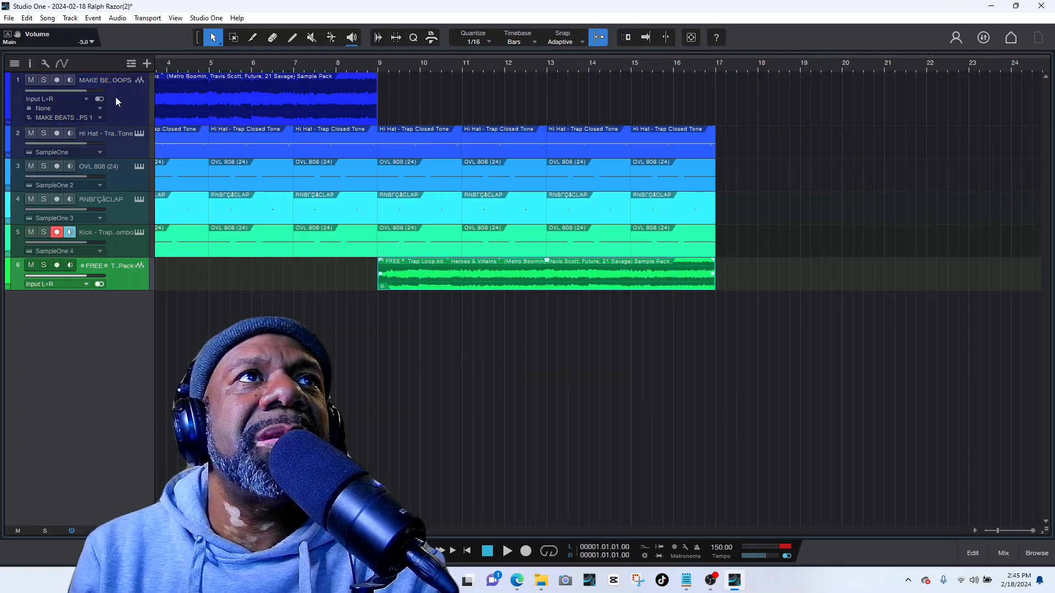
pyautogui.moveTo(116, 97); pyautogui.dragTo(94, 258)
pyautogui.click(120, 269)
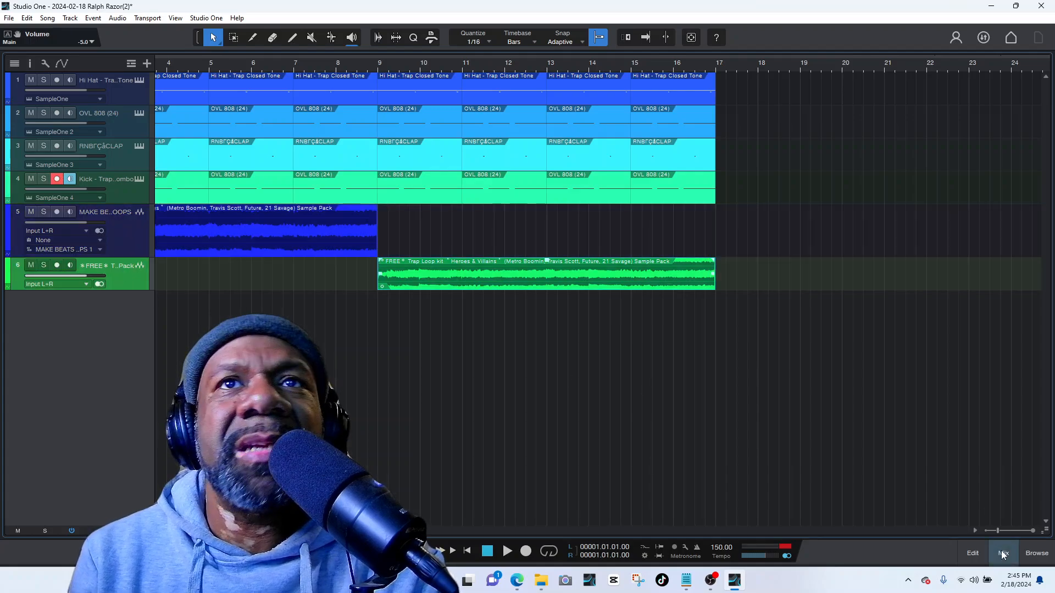
# - Show the mixer, remove the Compressor from the original loop's channel and play the arrangement from the start
pyautogui.click(1004, 554)
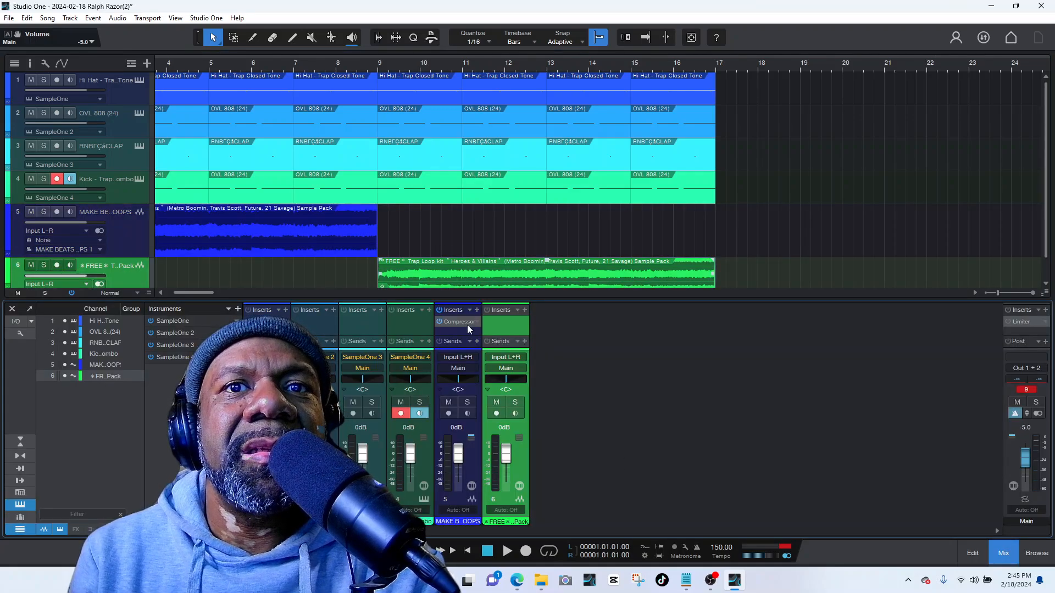
pyautogui.press('f')
pyautogui.press('space')
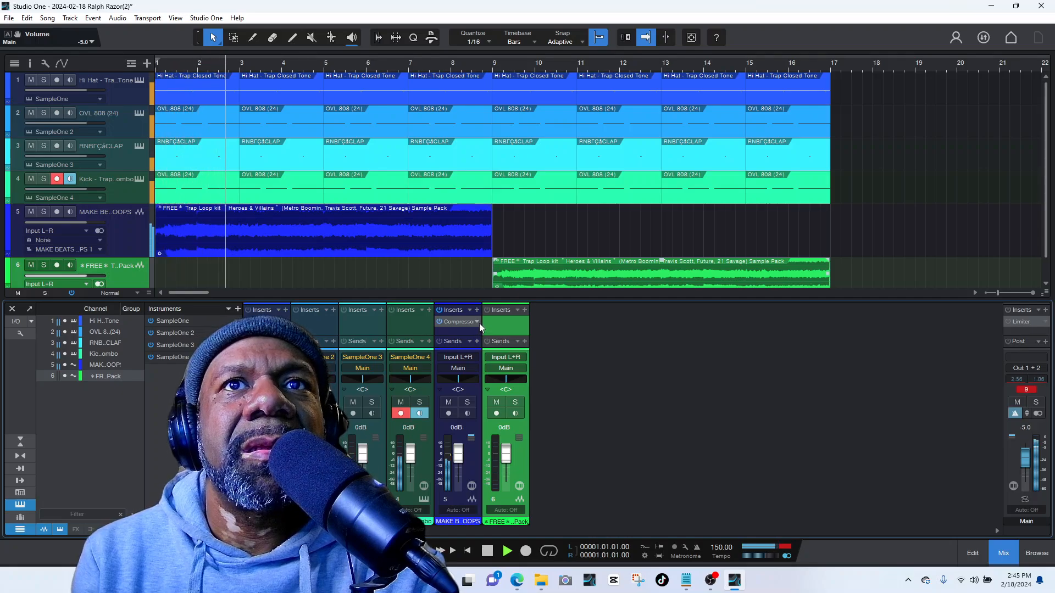
pyautogui.click(478, 323)
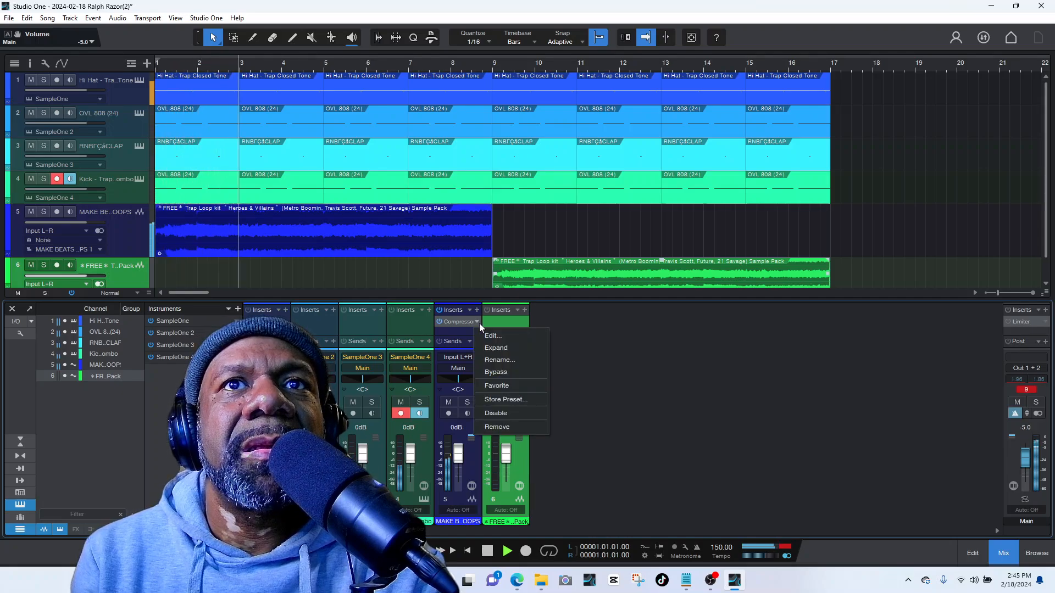
pyautogui.click(508, 428)
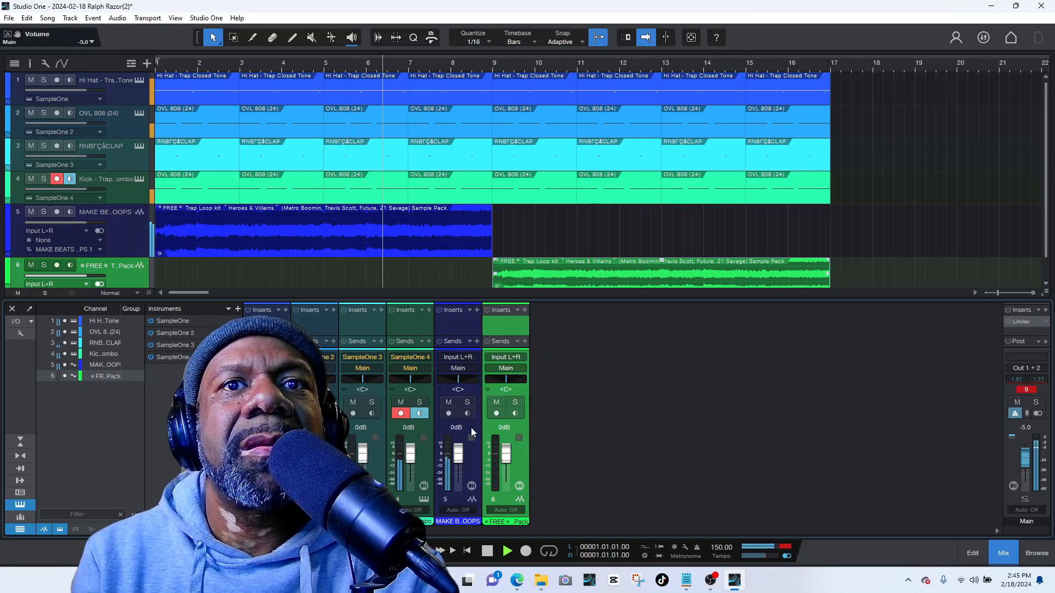
pyautogui.press('space')
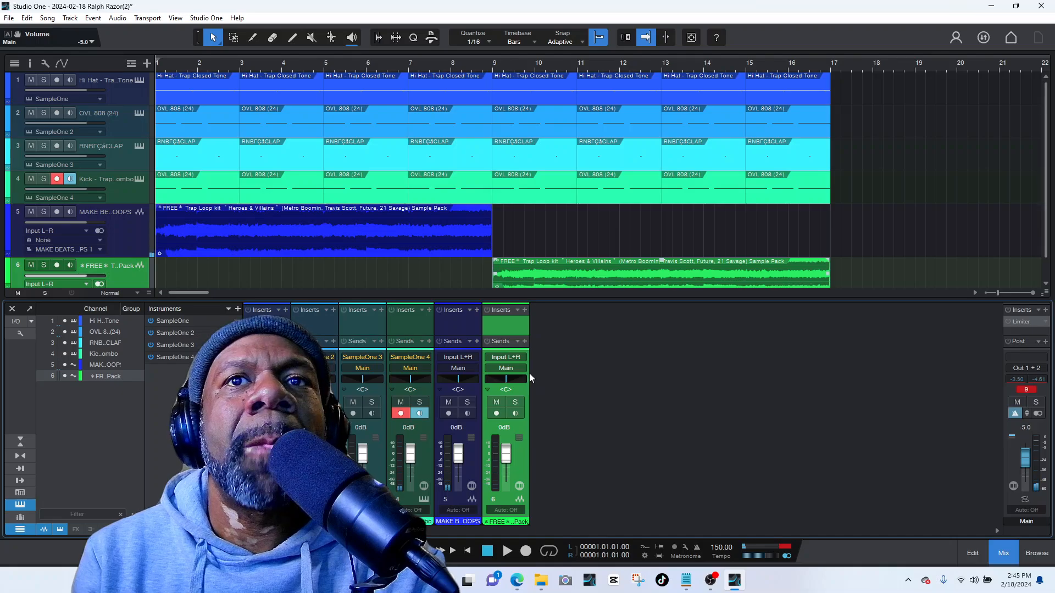
pyautogui.press('space')
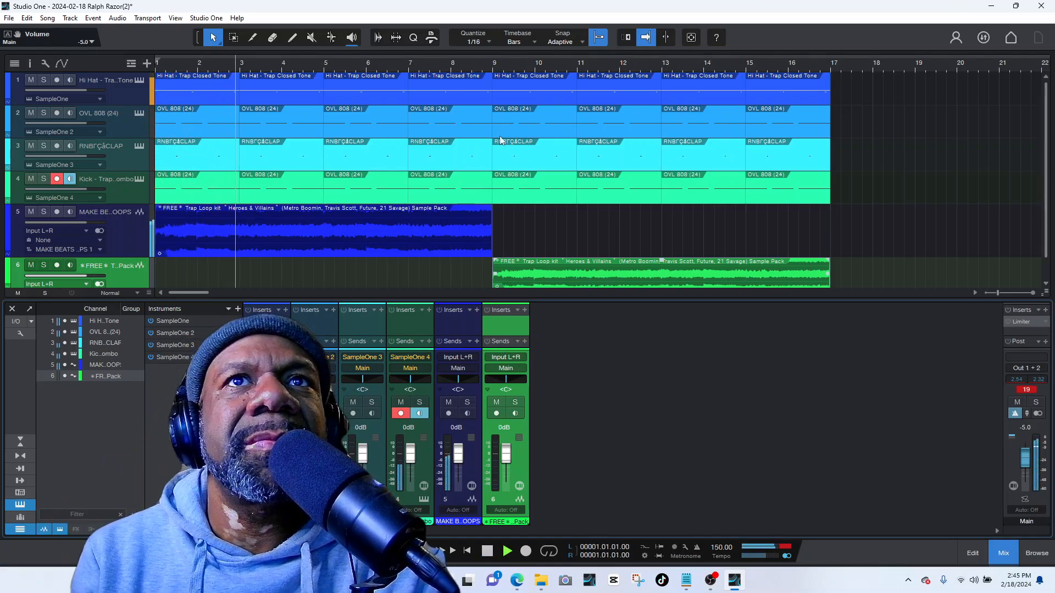
# - Insert Pro EQ on the loop copy, cutting lows and HF (-24 dB at 1.04 kHz) and boosting 344 Hz and 1.57 kHz by 9.92 dB
pyautogui.click(505, 72)
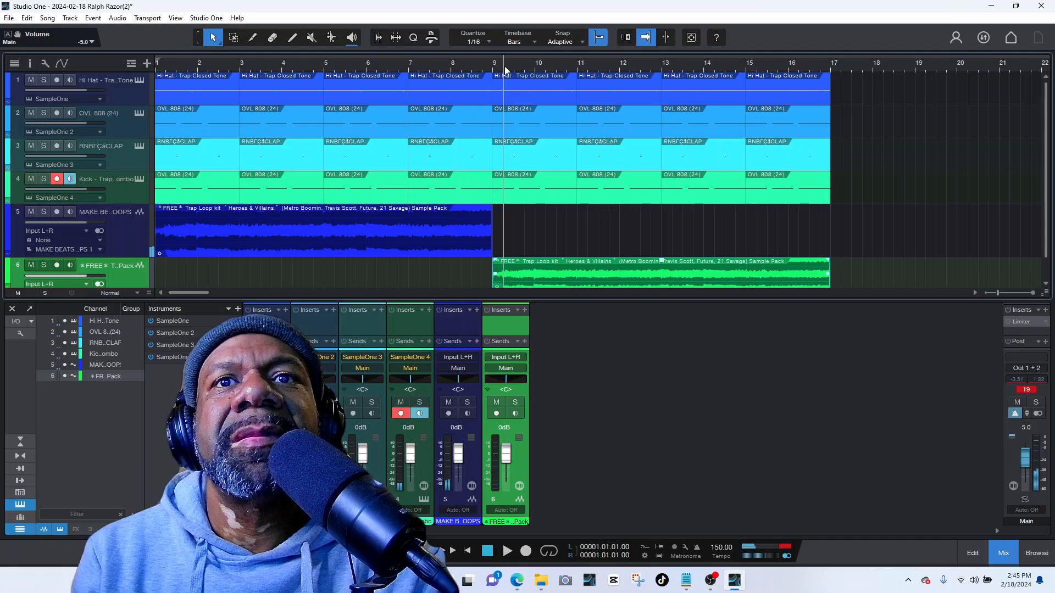
pyautogui.click(525, 311)
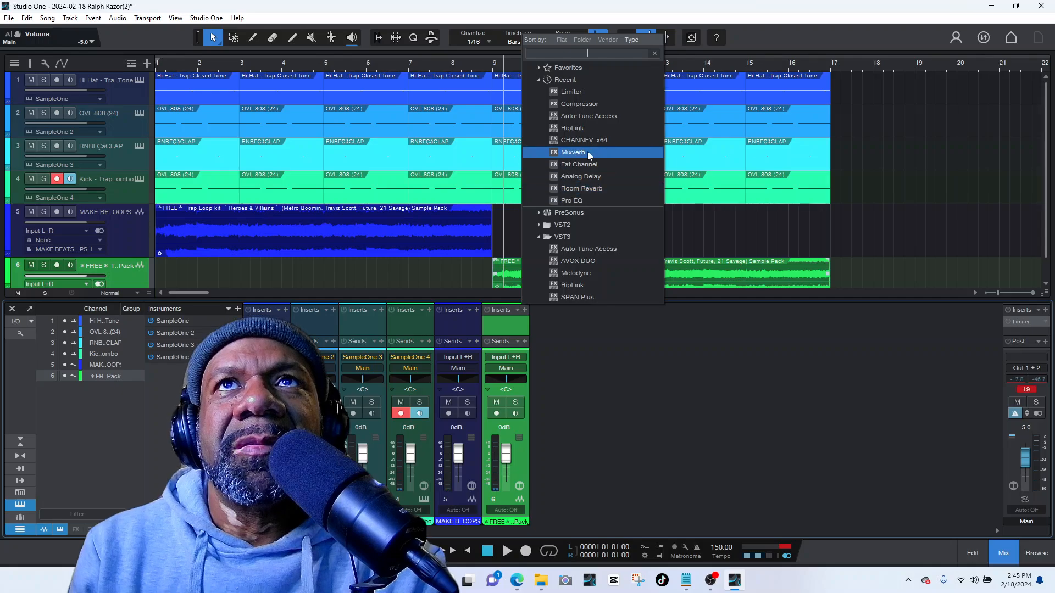
pyautogui.click(589, 200)
pyautogui.moveTo(383, 295); pyautogui.dragTo(476, 378)
pyautogui.moveTo(691, 298); pyautogui.dragTo(536, 354)
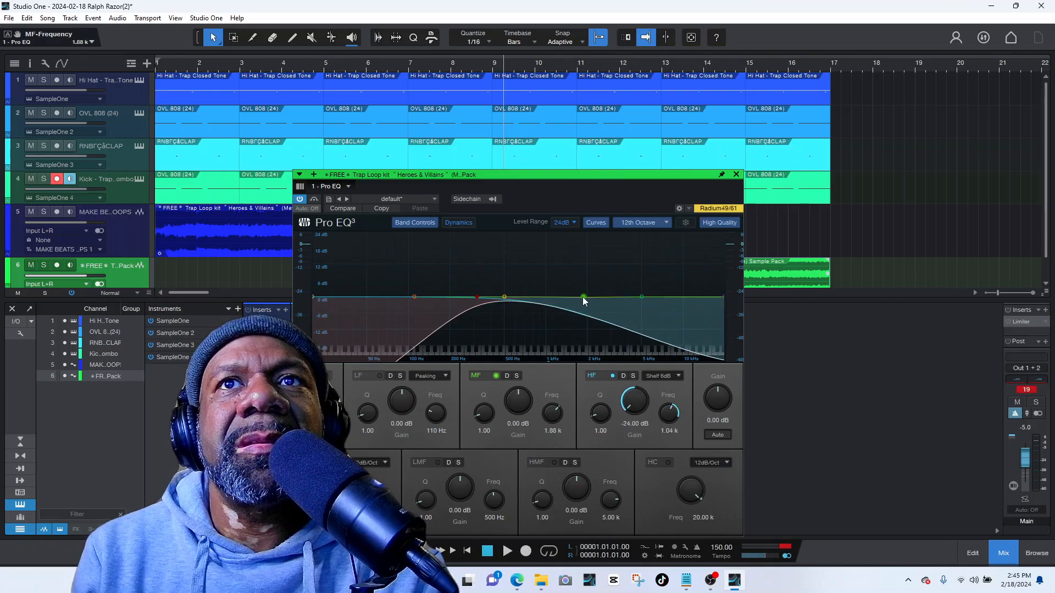
pyautogui.moveTo(586, 297); pyautogui.dragTo(573, 271)
pyautogui.moveTo(506, 298); pyautogui.dragTo(483, 270)
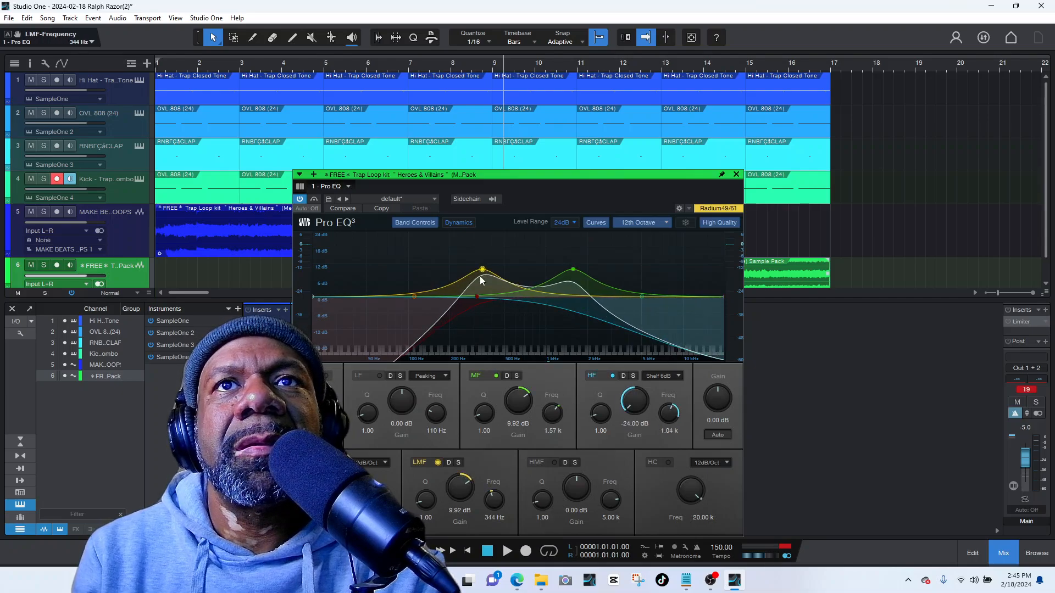
# - Play the section from bar 9, lower the loop copy's channel volume to -7.6 dB and replay from about bar 8
pyautogui.press('space')
pyautogui.moveTo(617, 183); pyautogui.dragTo(226, 173)
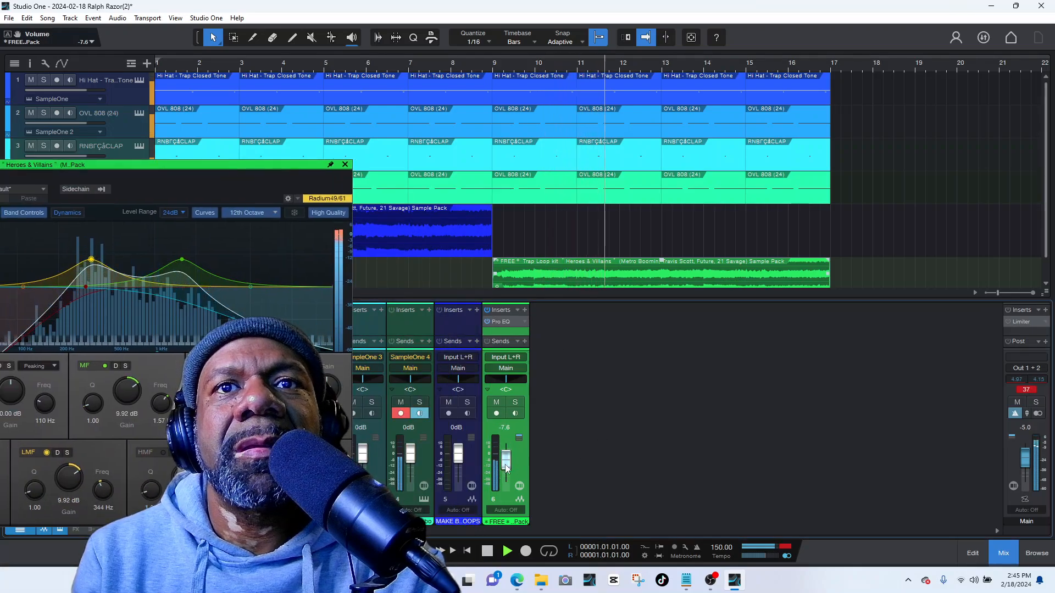
pyautogui.click(462, 67)
# - Load the Bass - Warm Bassline preset in the loop copy's Pro EQ and listen from about bar 11
pyautogui.moveTo(259, 167); pyautogui.dragTo(553, 147)
pyautogui.click(335, 168)
pyautogui.press('space')
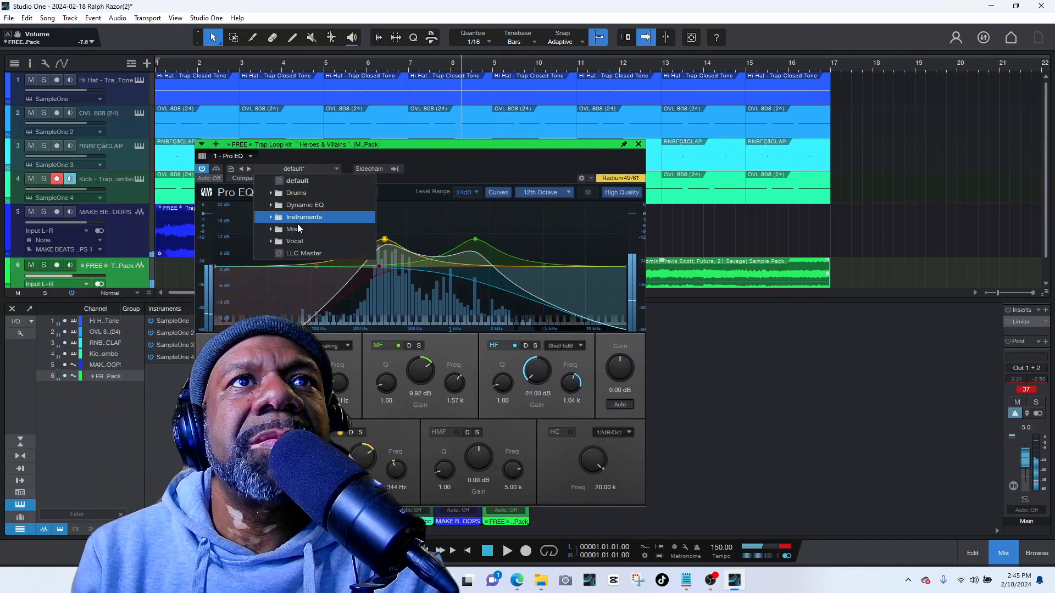
pyautogui.click(279, 218)
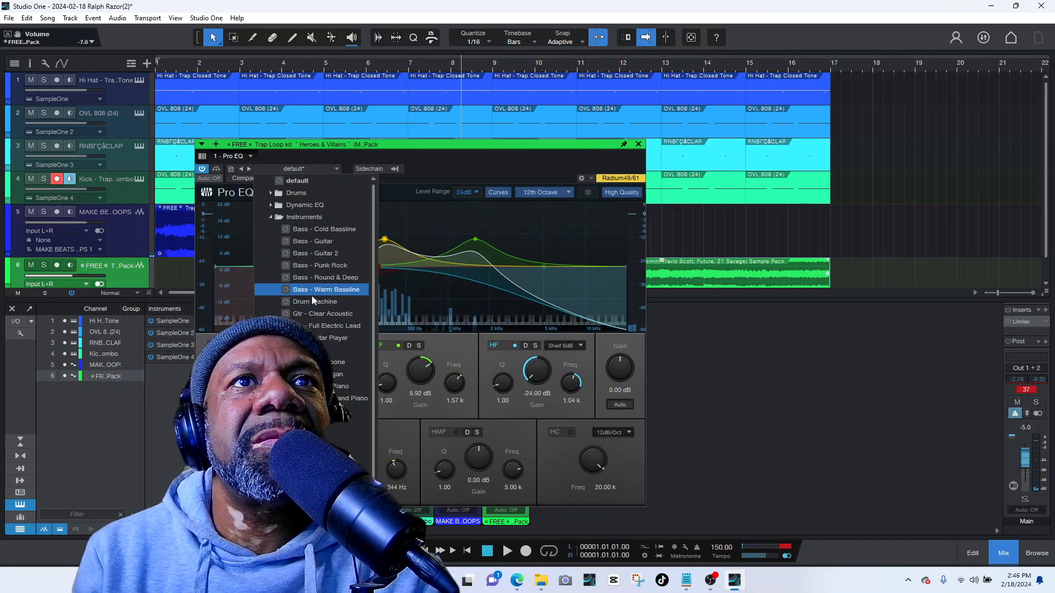
pyautogui.click(331, 290)
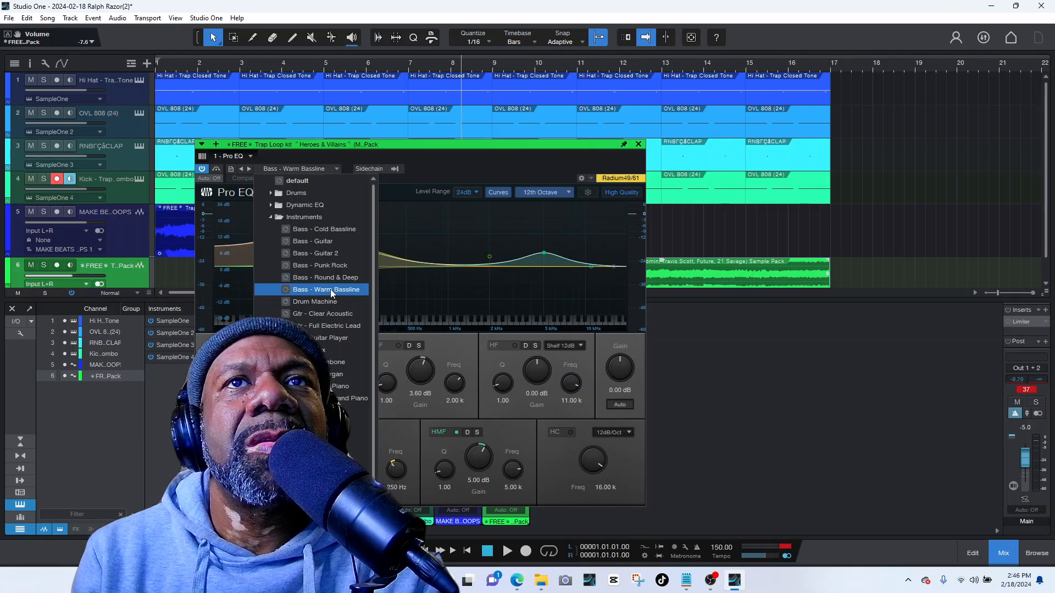
pyautogui.click(608, 63)
pyautogui.press('space')
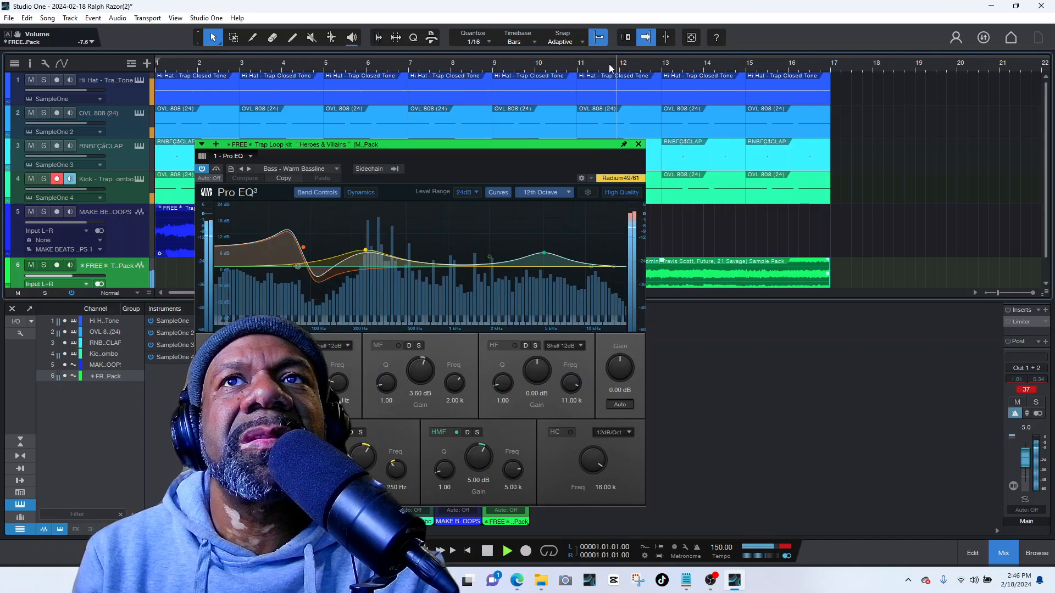
# - Close the Pro EQ window and remove the effect from the loop copy's channel
pyautogui.click(639, 144)
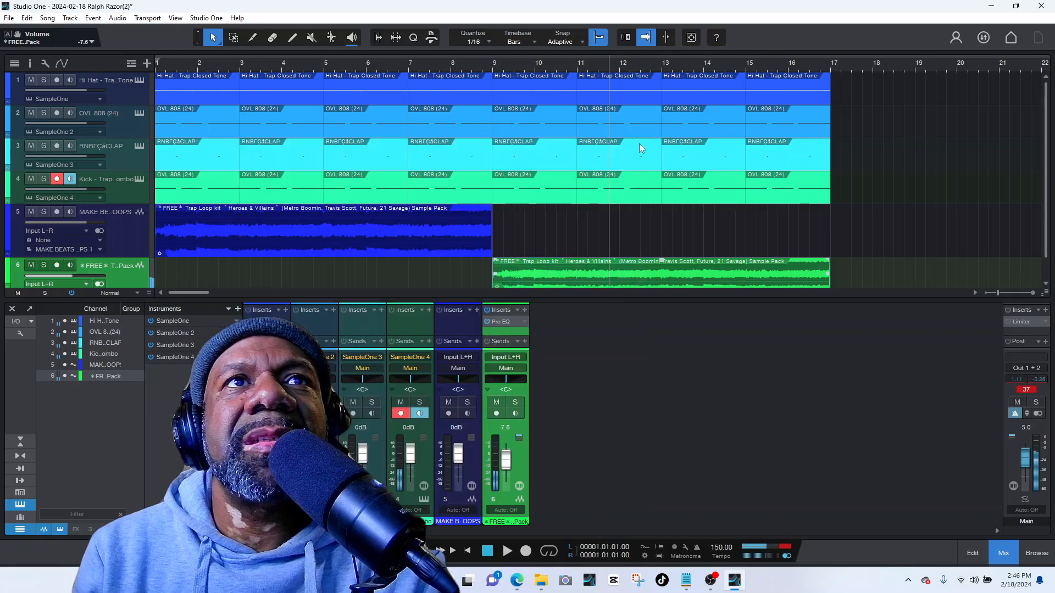
pyautogui.rightClick(526, 321)
pyautogui.click(562, 427)
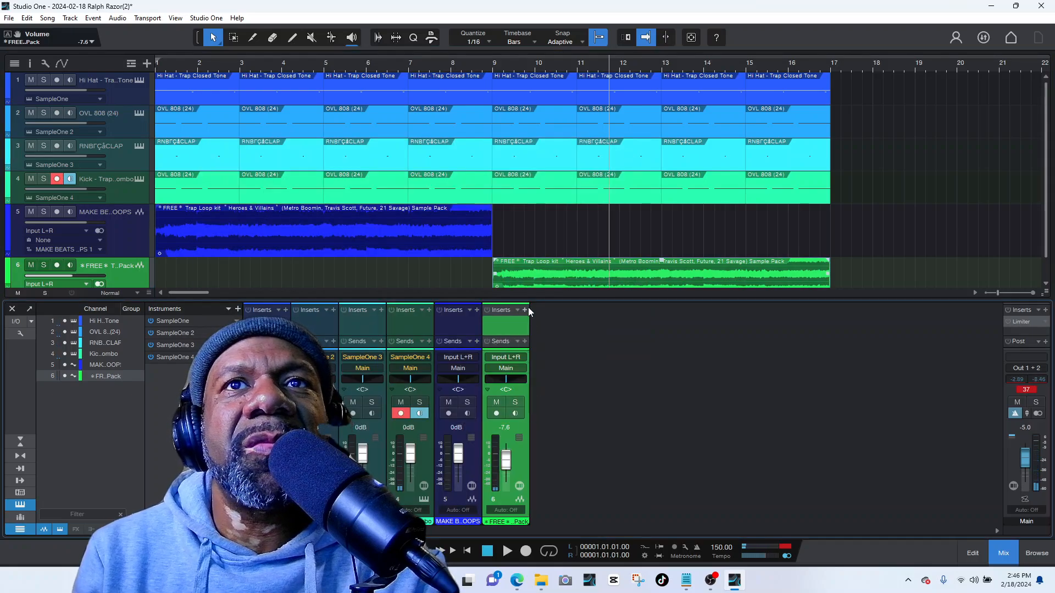
# - Insert the PreSonus Analog Delay on the loop copy's channel and move its window below the upper tracks
pyautogui.click(524, 310)
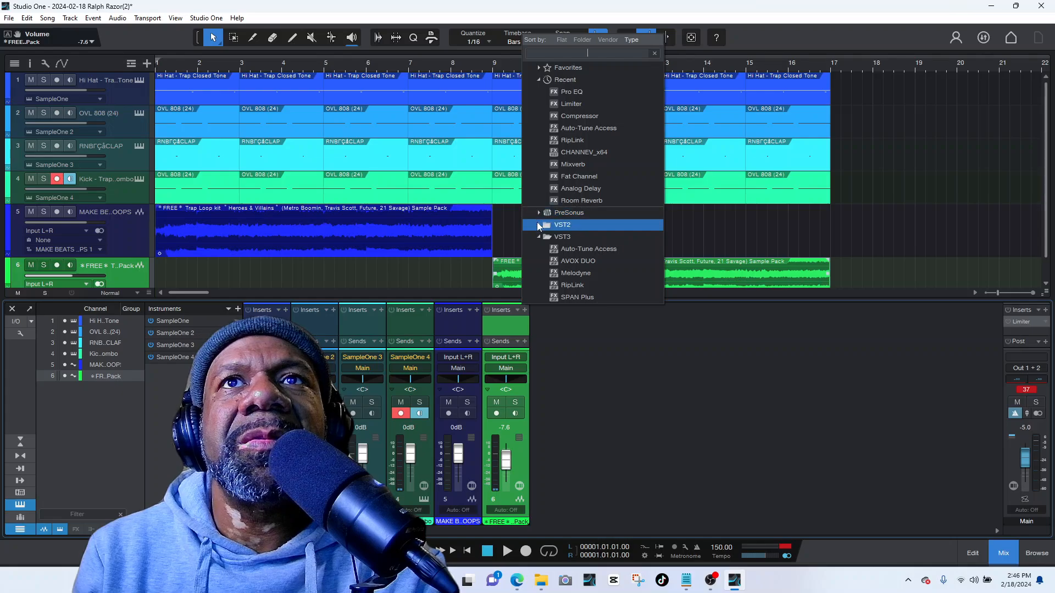
pyautogui.click(542, 236)
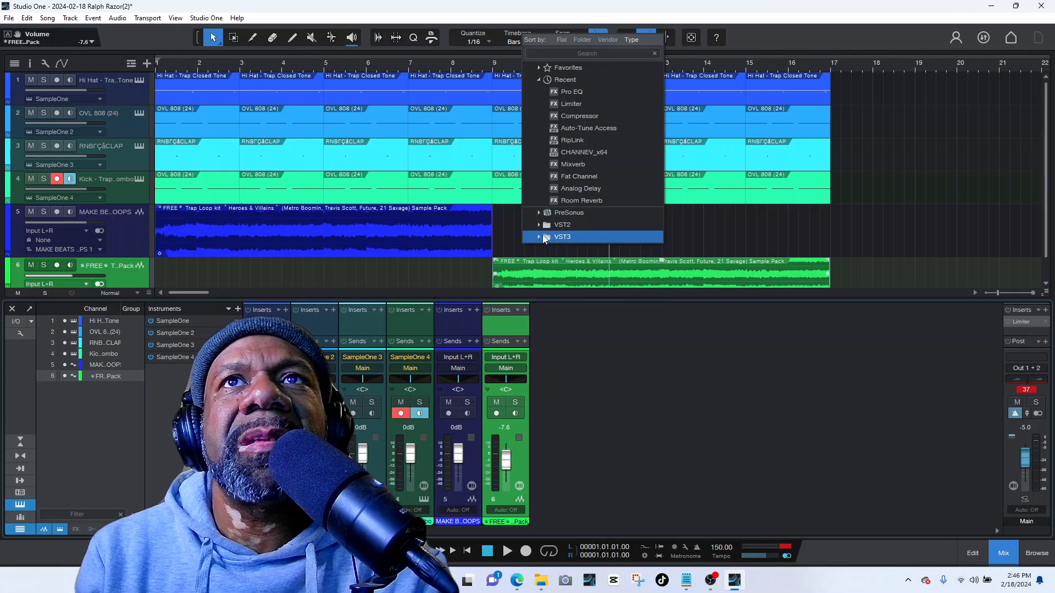
pyautogui.click(539, 212)
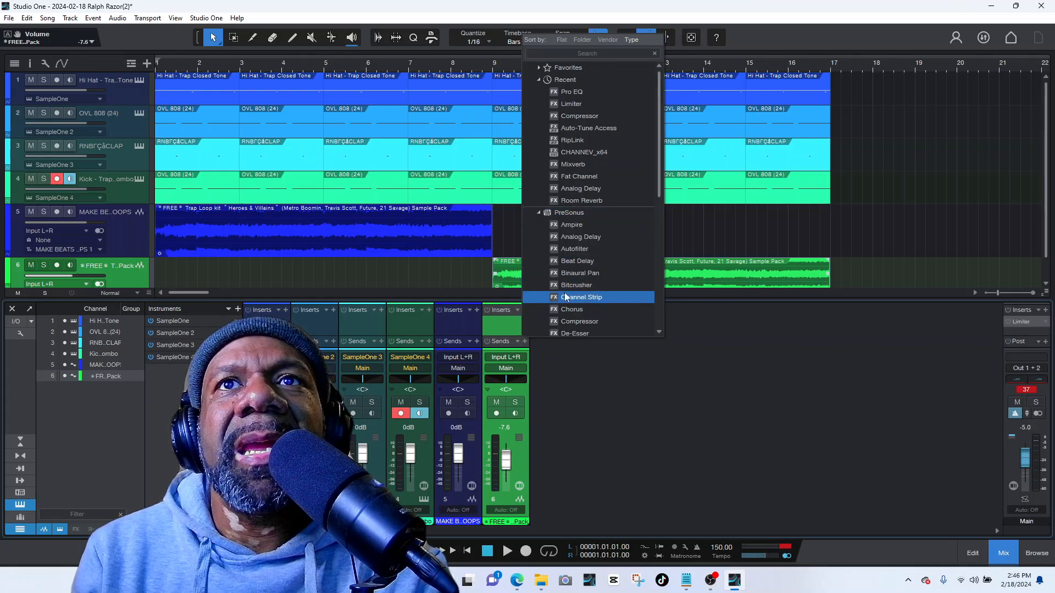
pyautogui.scroll(-3, 608, 288)
pyautogui.scroll(-5, 587, 300)
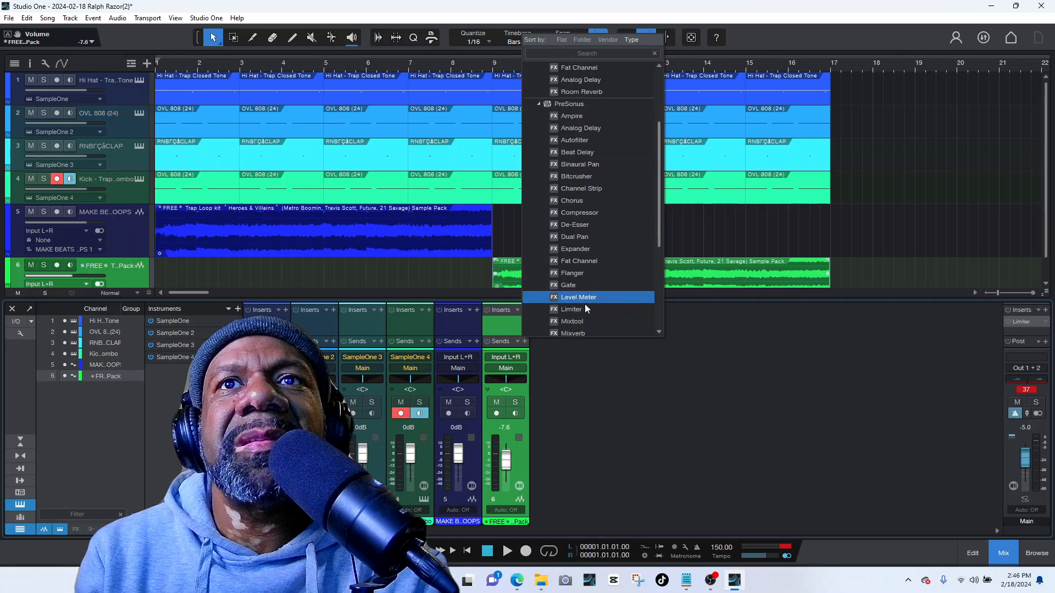
pyautogui.scroll(5, 590, 325)
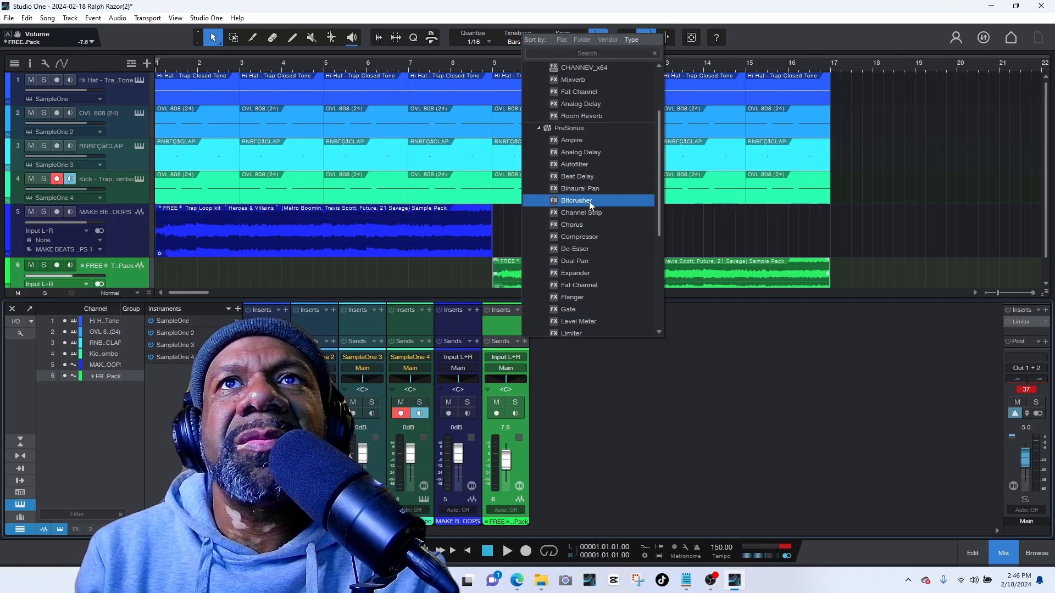
pyautogui.click(589, 155)
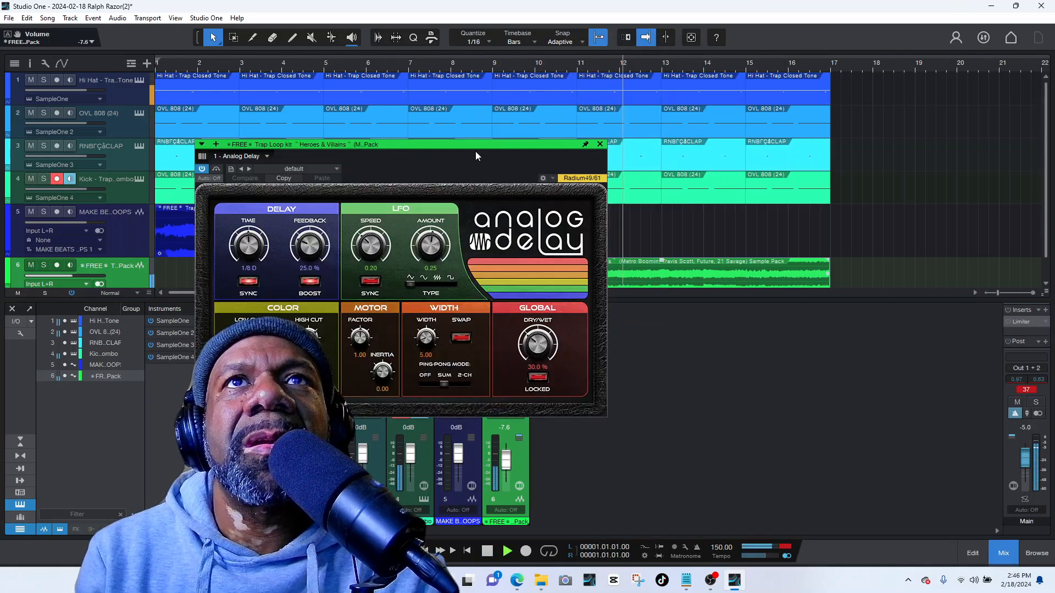
pyautogui.moveTo(476, 151); pyautogui.dragTo(476, 198)
# - Audition the Analog Delay presets Drum Arp and Dub Send, load Medium Delay and replay from about bar 10
pyautogui.click(318, 217)
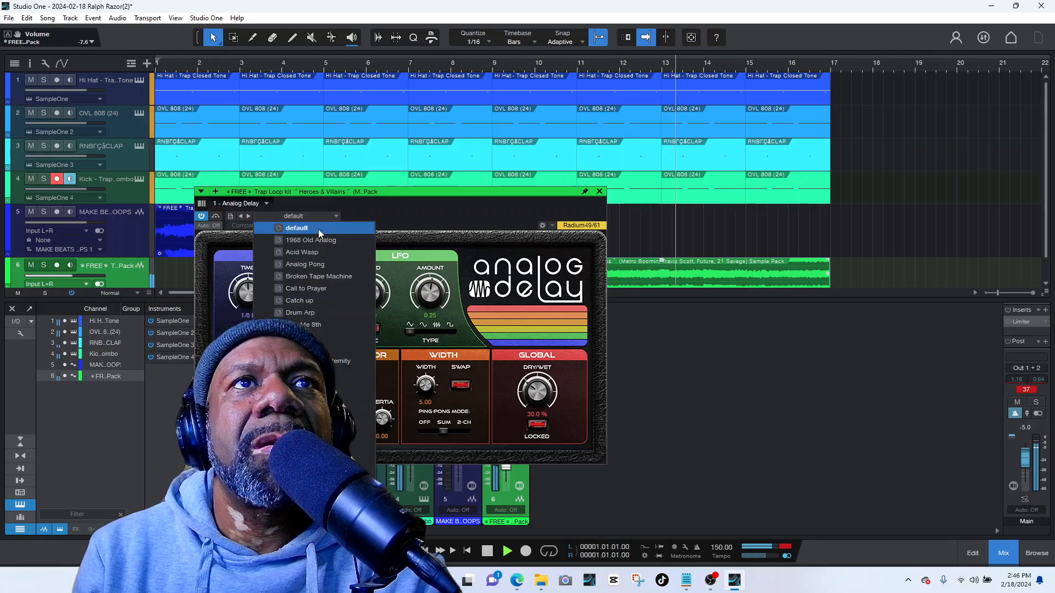
pyautogui.click(309, 313)
pyautogui.click(308, 216)
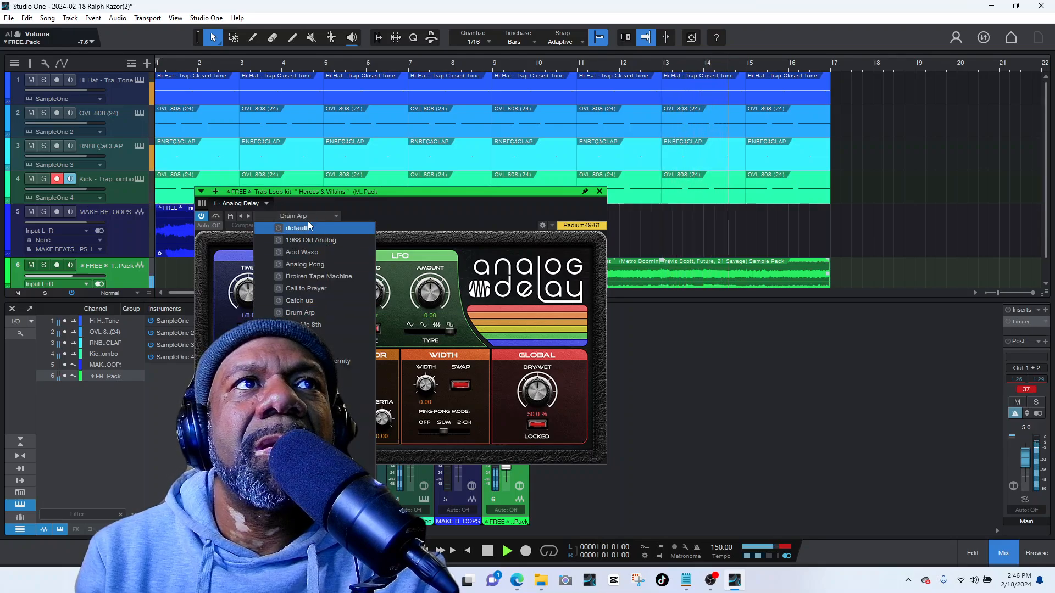
pyautogui.click(309, 337)
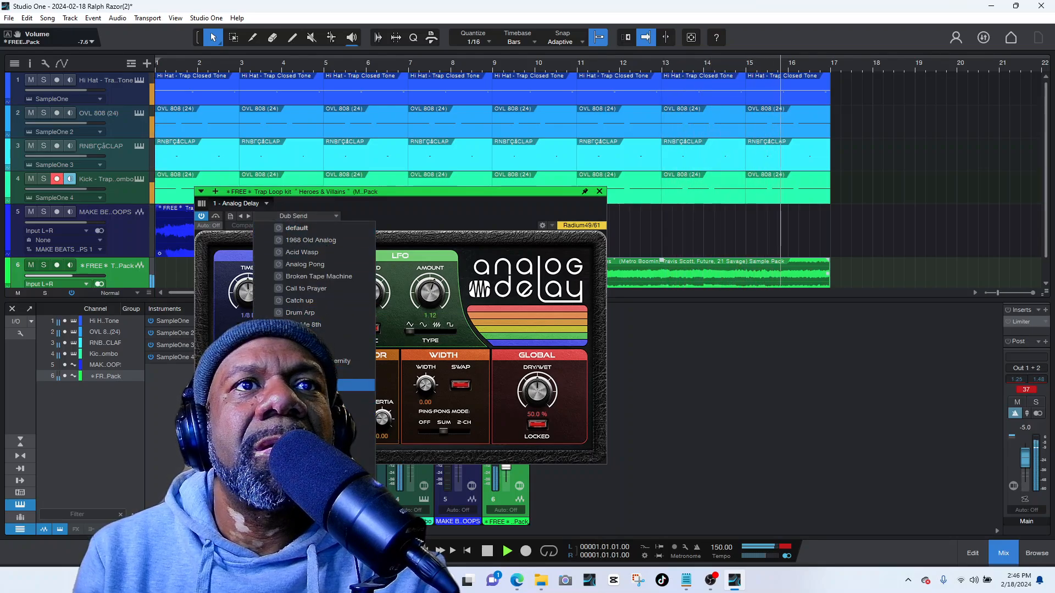
pyautogui.click(319, 410)
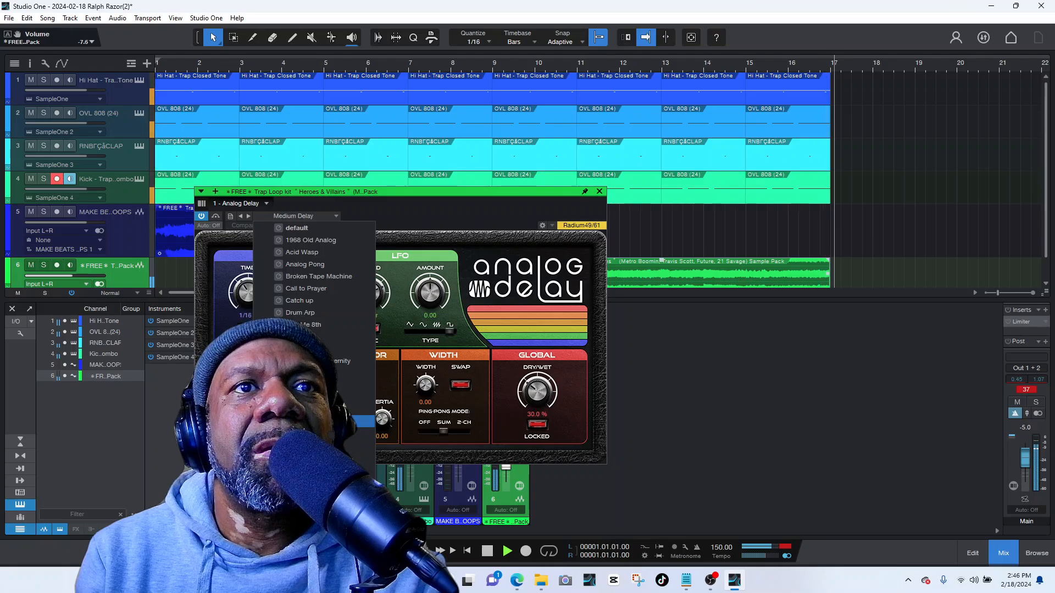
pyautogui.click(541, 67)
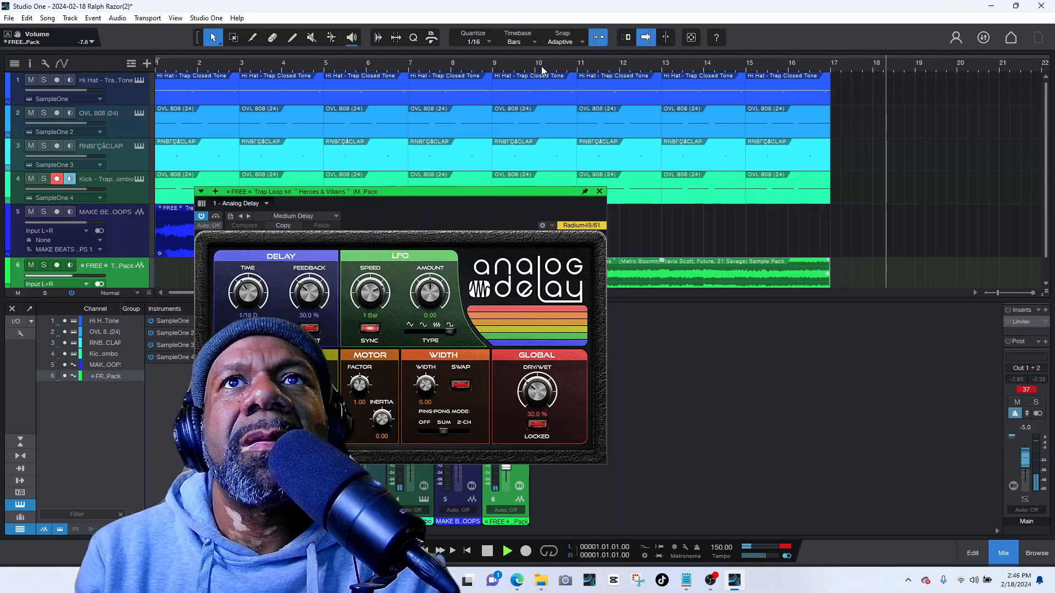
# - Play the loop copy soloed from about bar 10 and try the Analog Delay preset TiktiktikDak
pyautogui.press('space')
pyautogui.press('space')
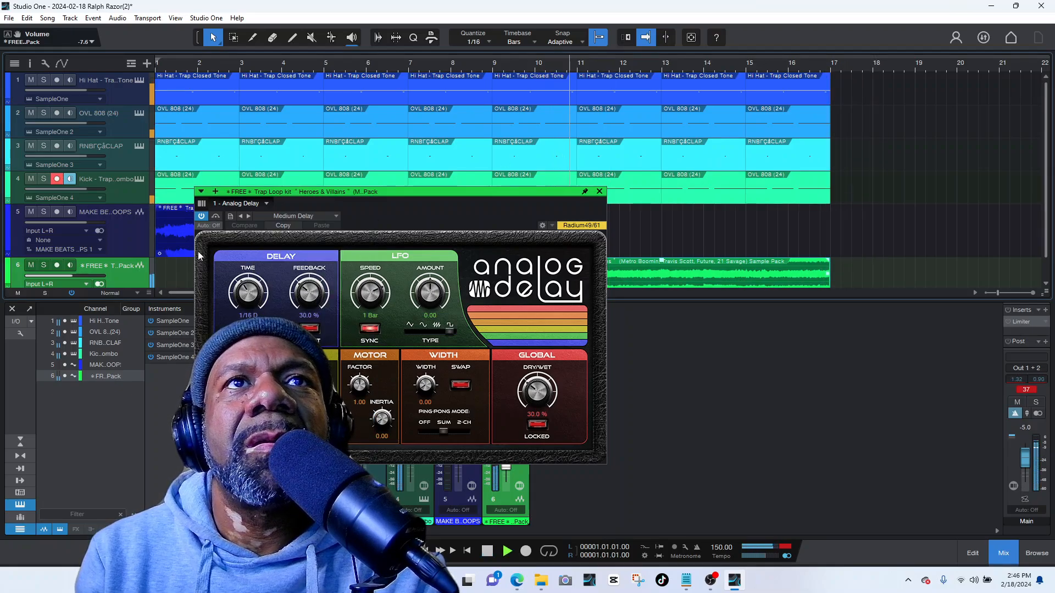
pyautogui.click(43, 266)
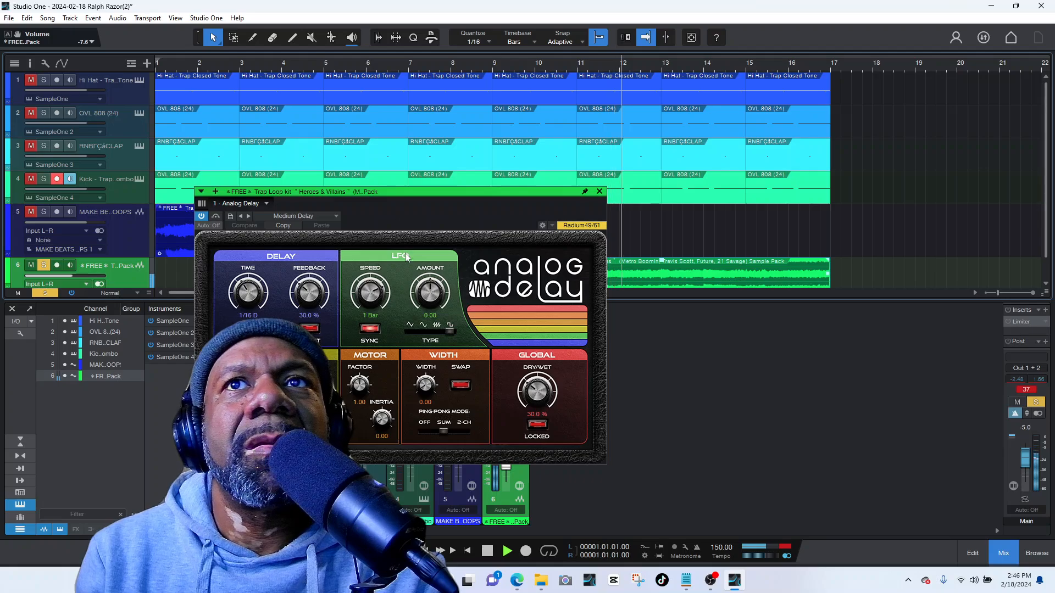
pyautogui.click(304, 217)
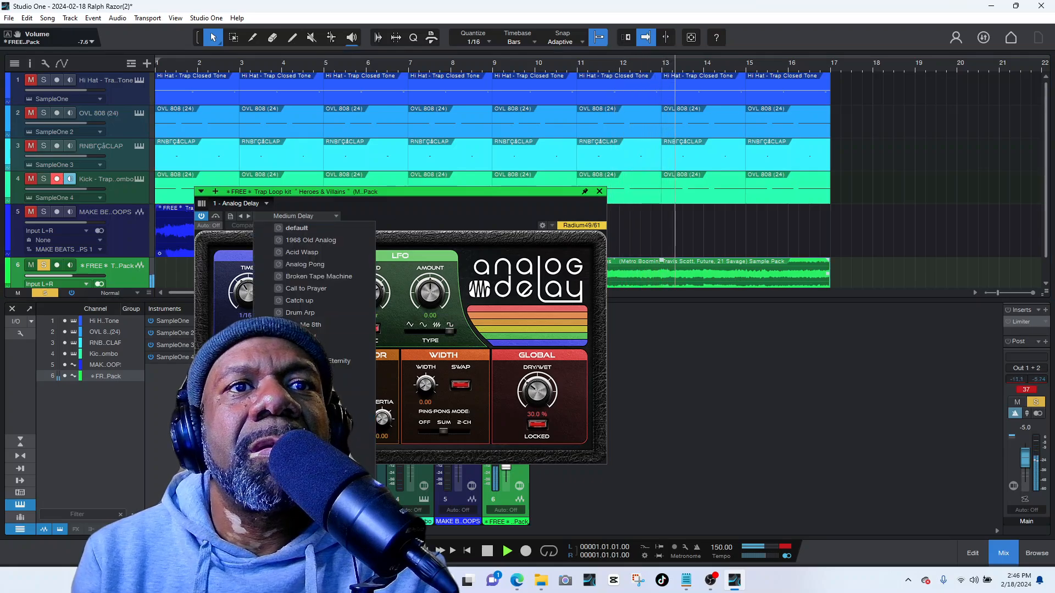
pyautogui.press('Down')
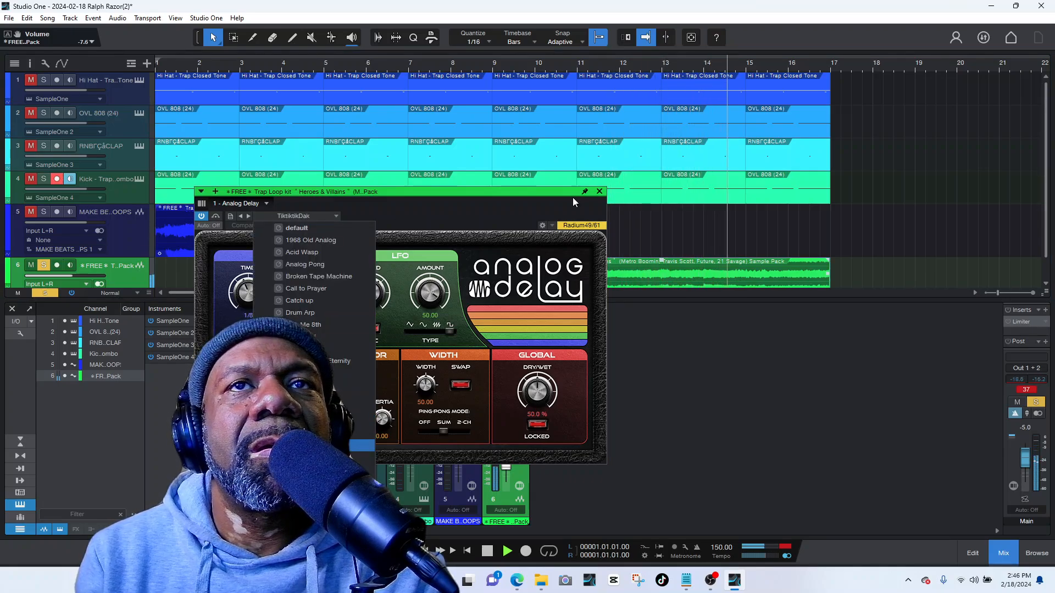
# - Close the Analog Delay window and remove the effect from the loop copy's channel
pyautogui.click(599, 194)
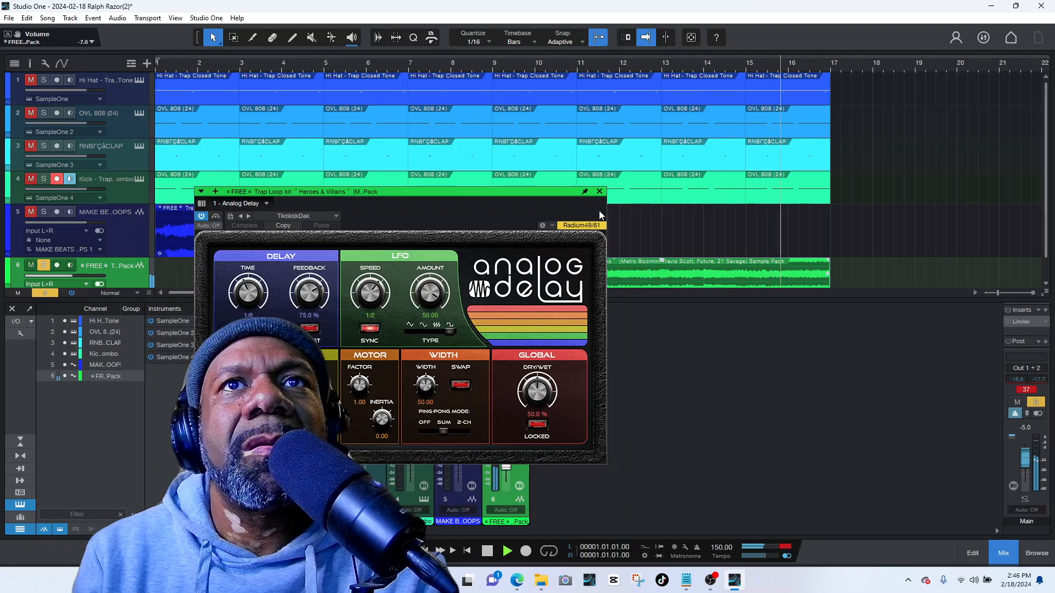
pyautogui.click(599, 192)
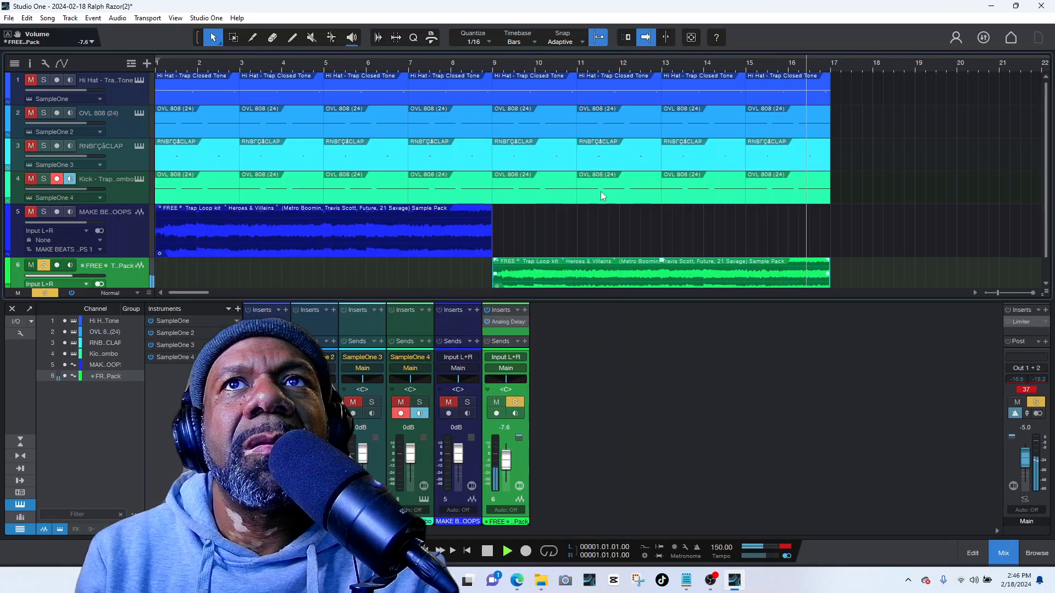
pyautogui.rightClick(524, 330)
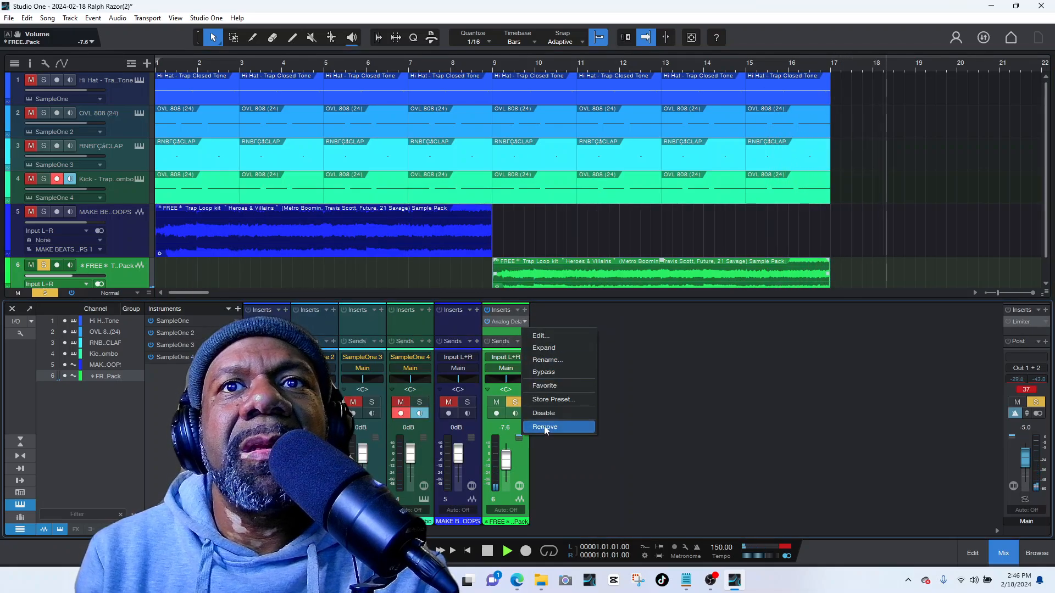
pyautogui.click(544, 426)
# - Try the CHANNEV_x64 effect on the loop copy's channel and move its window up over the arrangement
pyautogui.click(525, 311)
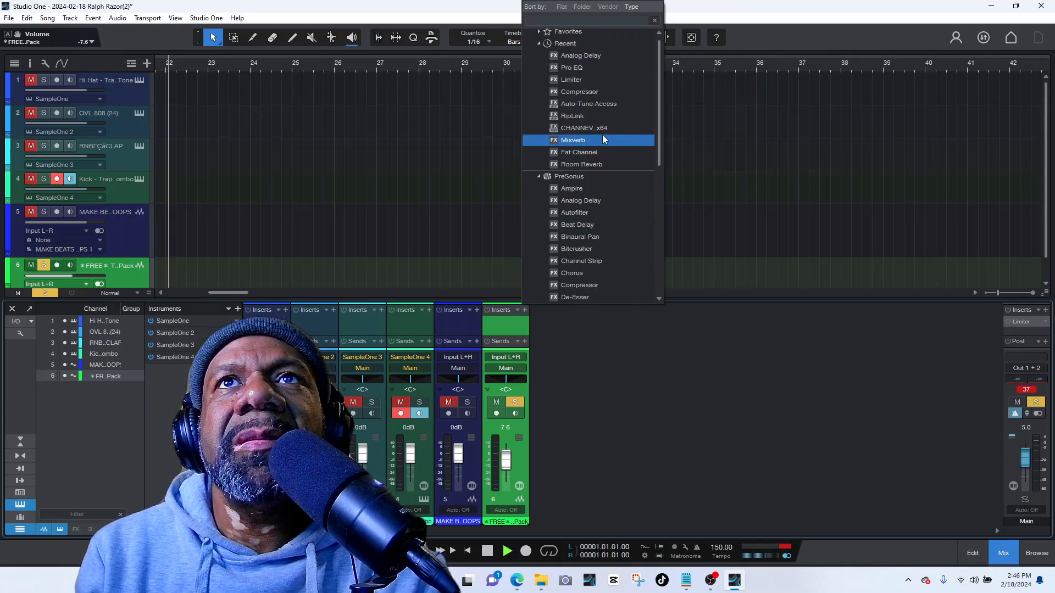
pyautogui.click(588, 128)
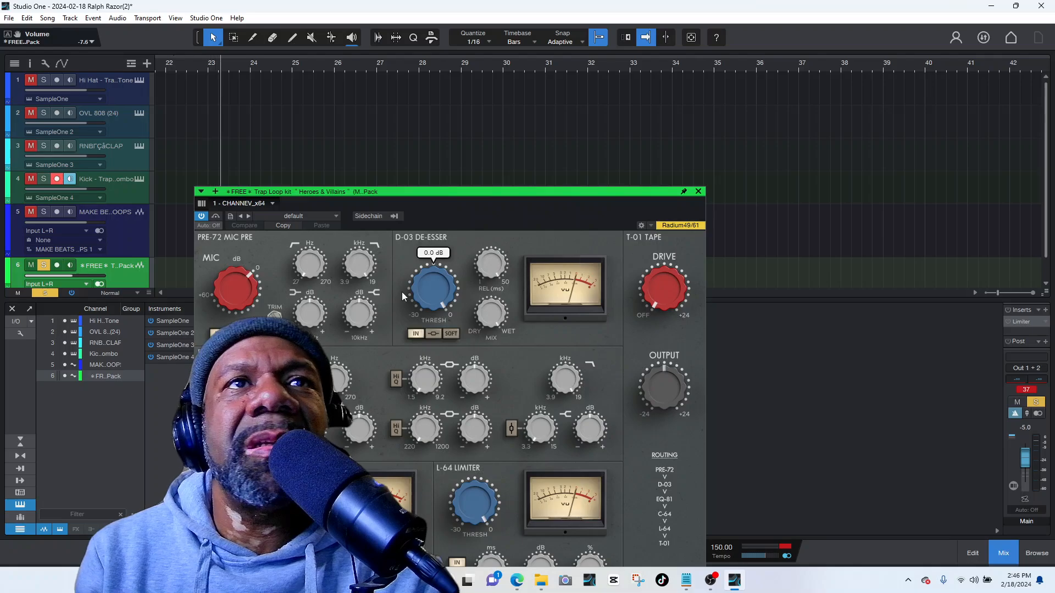
pyautogui.moveTo(318, 197); pyautogui.dragTo(391, 139)
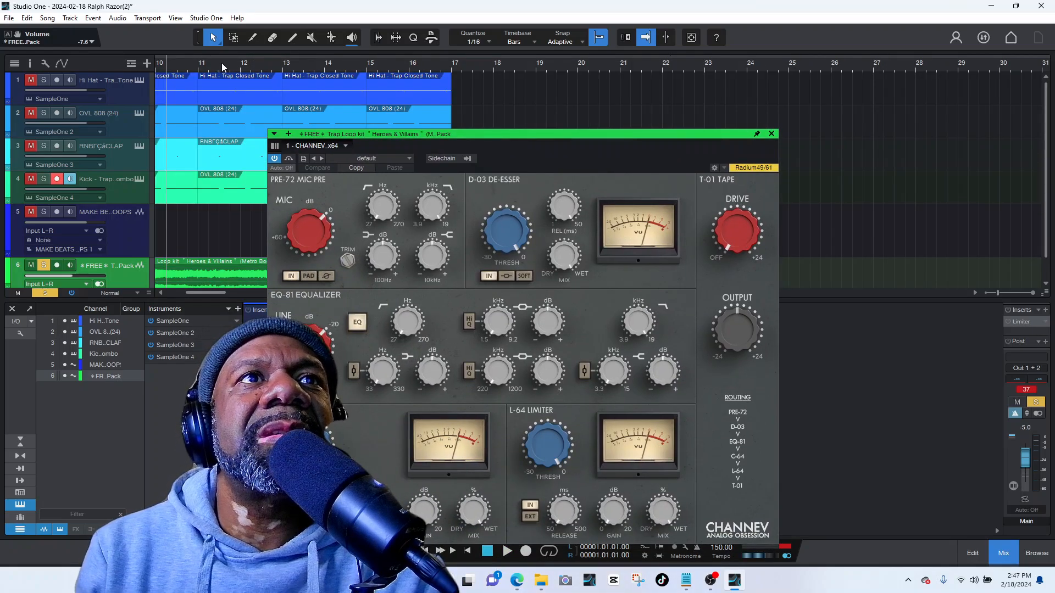
# - Set a playback loop from 11.02.01.00 to 16.02.01.00, turn looping on and play it
pyautogui.moveTo(213, 58); pyautogui.dragTo(422, 59)
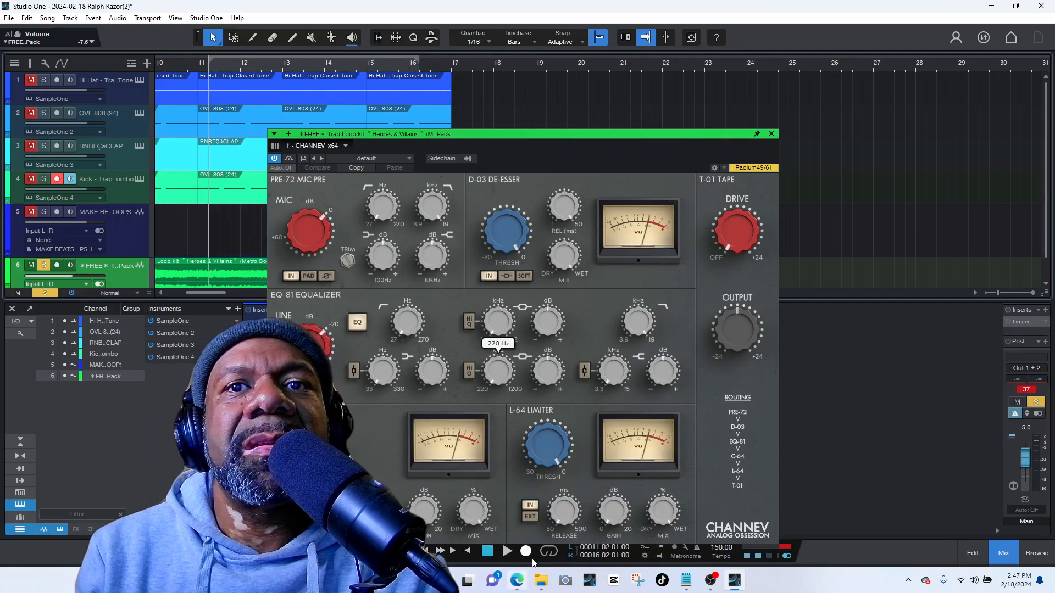
pyautogui.press('space')
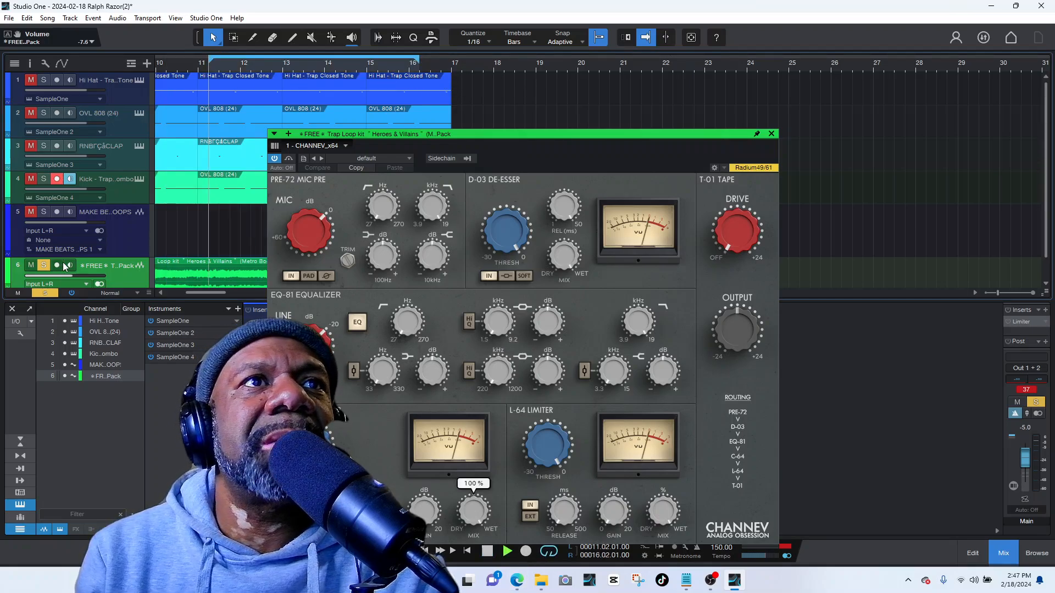
# - Try a 220 Hz high-pass in CHANNEV's mic preamp and adjust the equalizer's low-pass while the loop copy plays
pyautogui.moveTo(379, 207)
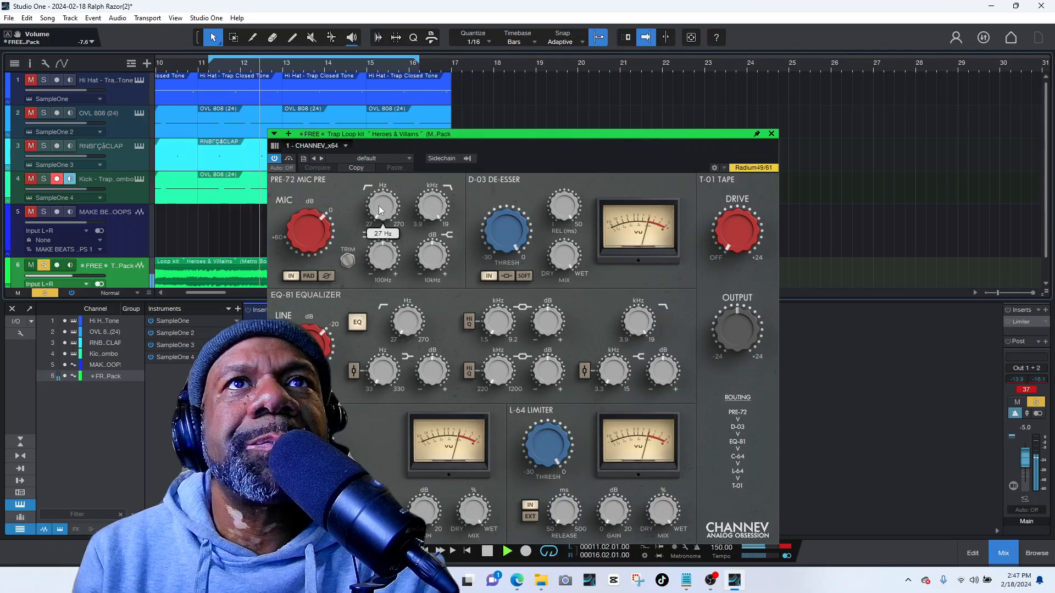
pyautogui.moveTo(378, 207); pyautogui.dragTo(395, 112)
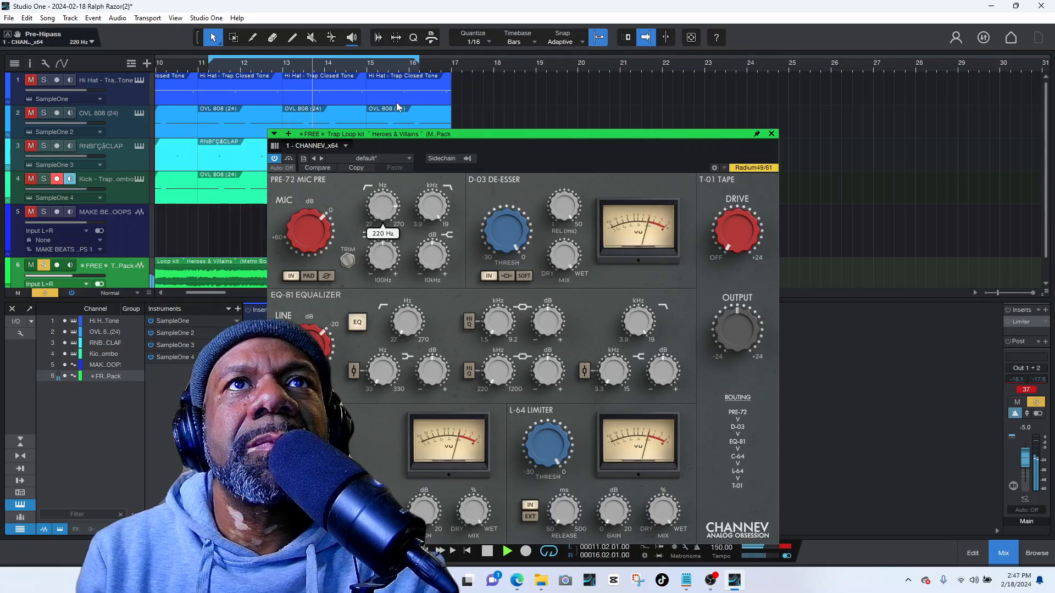
pyautogui.moveTo(409, 245); pyautogui.dragTo(404, 283)
pyautogui.moveTo(400, 334)
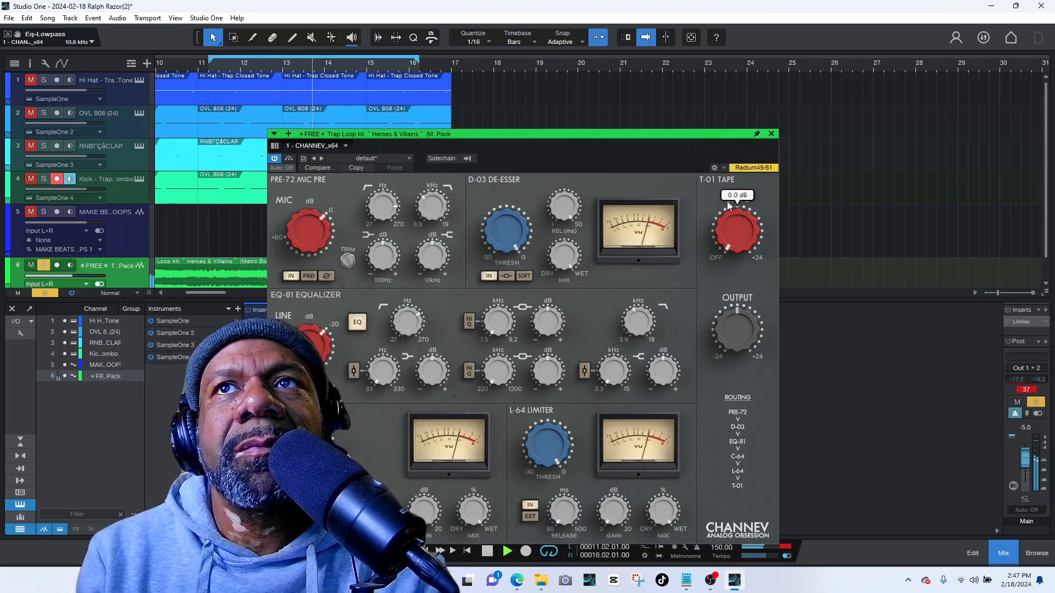
# - Close the CHANNEV window and remove the effect from the loop copy's channel
pyautogui.click(772, 134)
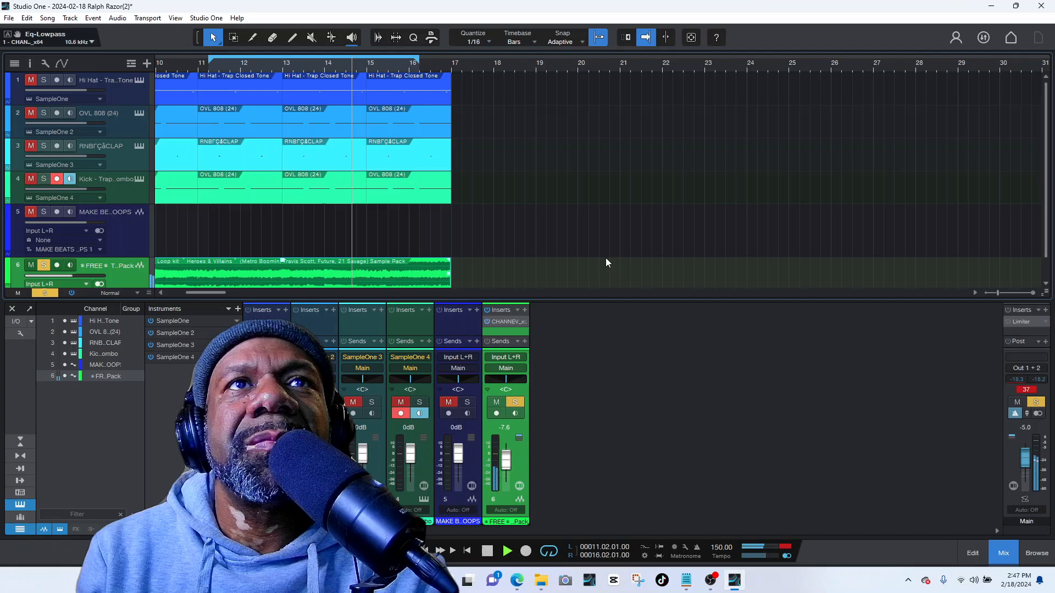
pyautogui.rightClick(527, 322)
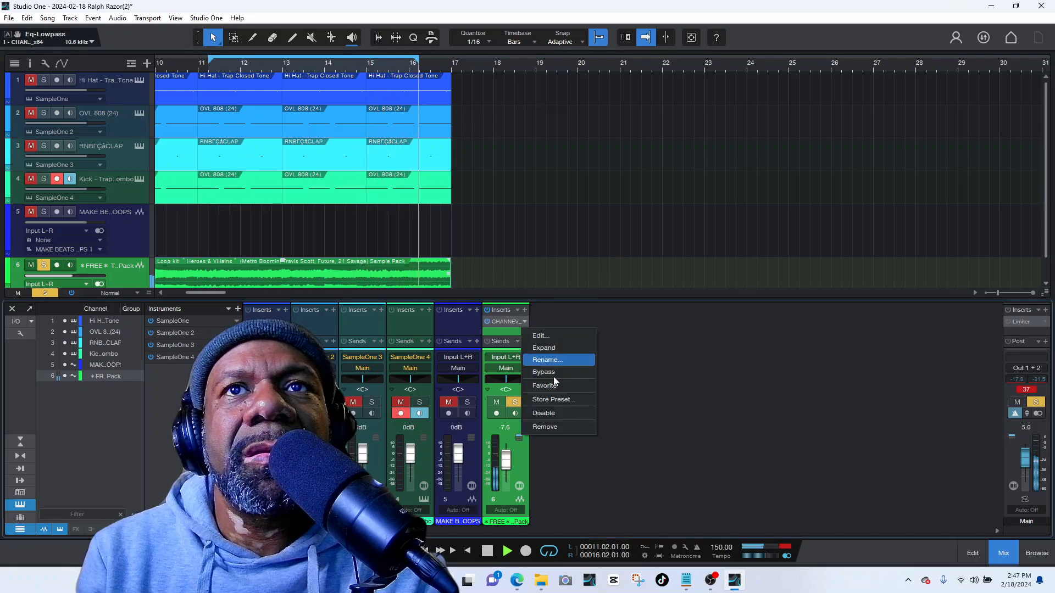
pyautogui.click(552, 427)
# - Insert the PreSonus Pro EQ on the loop copy's channel
pyautogui.click(525, 311)
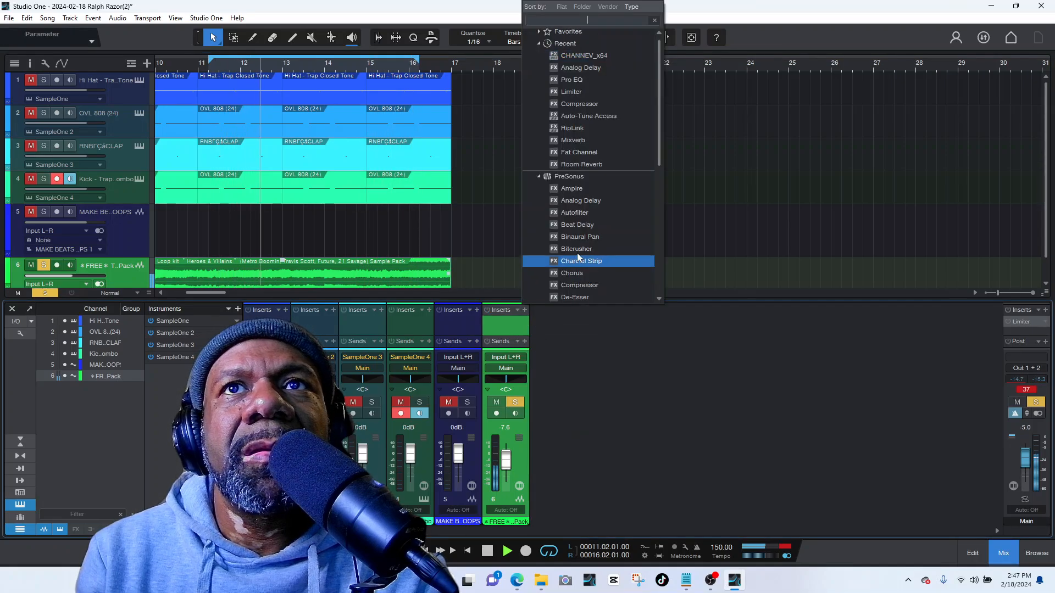
pyautogui.scroll(-2, 590, 245)
pyautogui.scroll(-4, 614, 165)
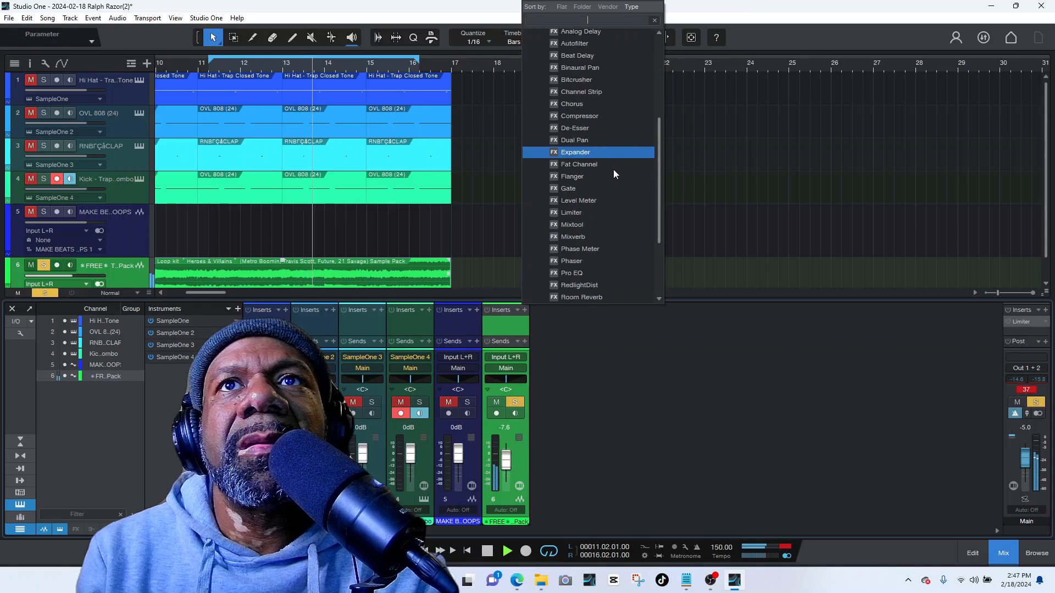
pyautogui.click(599, 205)
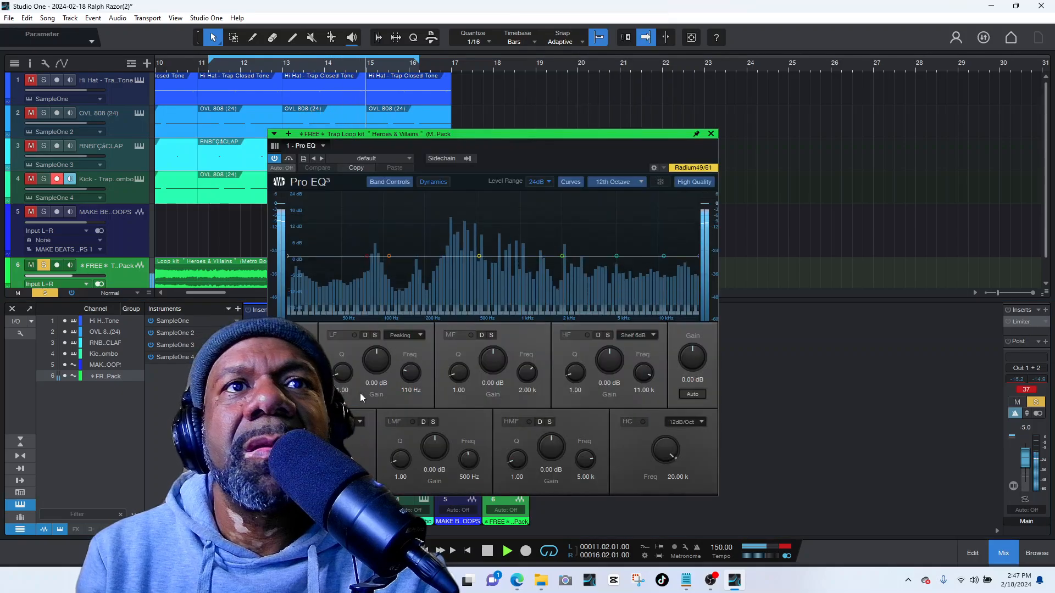
# - Enable the Pro EQ low cut with a steeper slope and set its frequency to 357 Hz
pyautogui.click(302, 422)
pyautogui.click(345, 422)
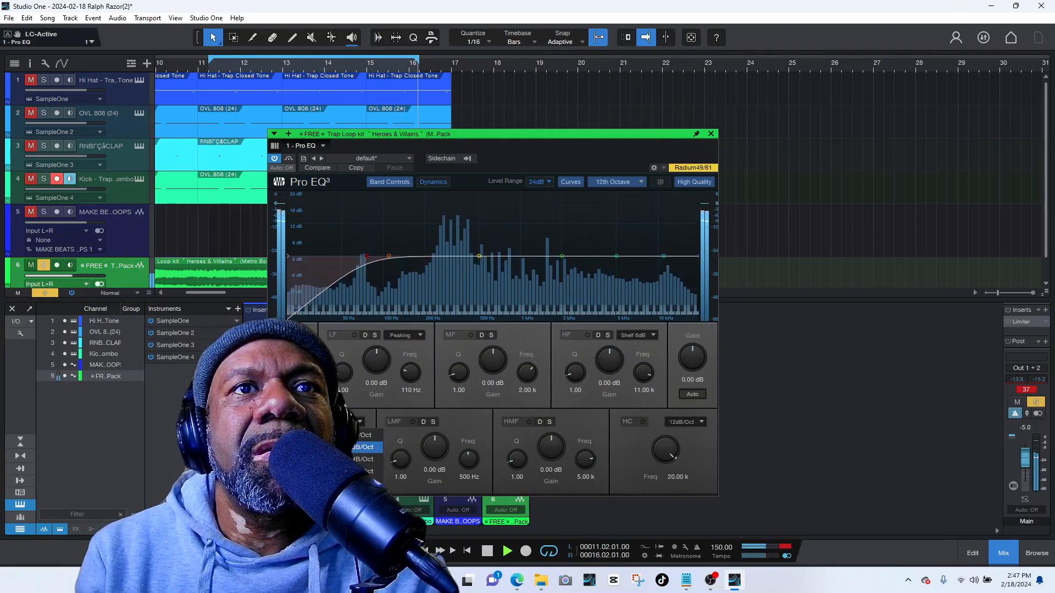
pyautogui.click(352, 480)
pyautogui.moveTo(324, 450)
pyautogui.mouseDown()
pyautogui.moveTo(324, 441)
pyautogui.moveTo(407, 465)
pyautogui.moveTo(353, 427)
pyautogui.moveTo(336, 440)
pyautogui.mouseUp()
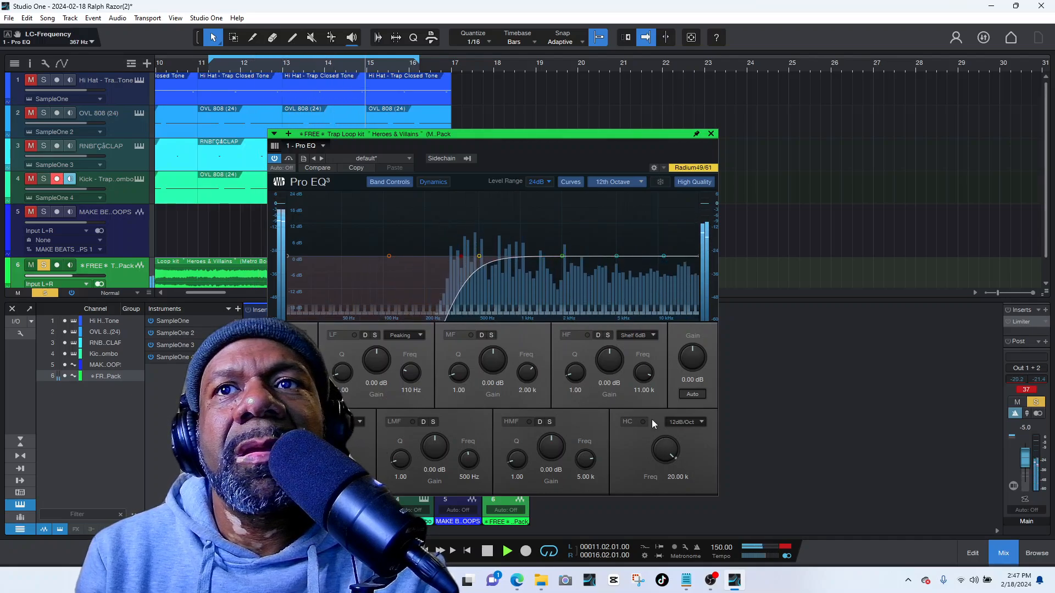
# - Enable the high cut at 865 Hz, set the low cut frequency to 226 Hz and close the Pro EQ window
pyautogui.click(643, 422)
pyautogui.moveTo(650, 448); pyautogui.dragTo(646, 477)
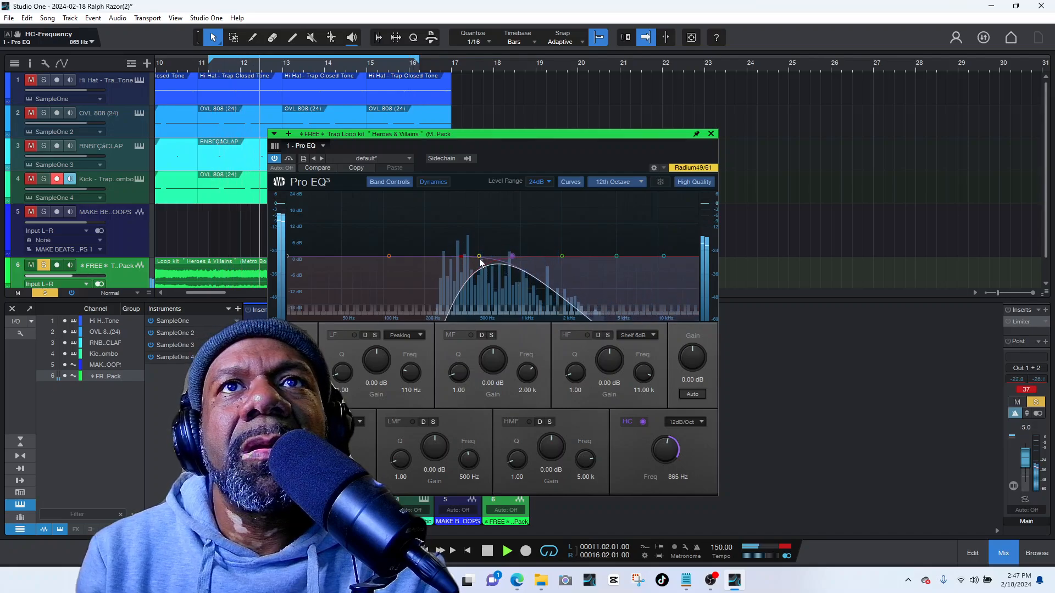
pyautogui.moveTo(461, 256); pyautogui.dragTo(420, 256)
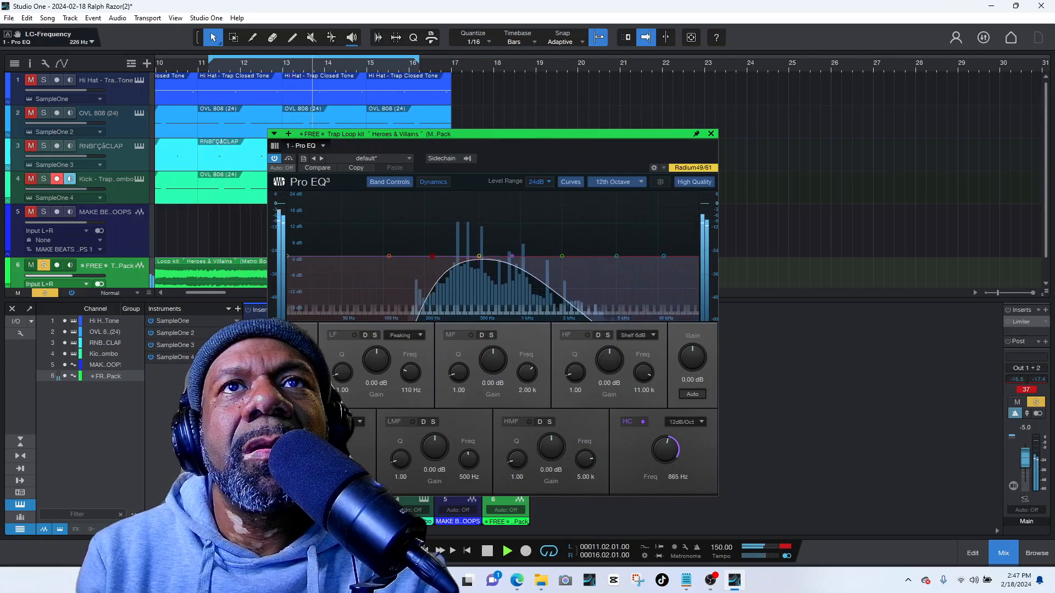
pyautogui.click(711, 134)
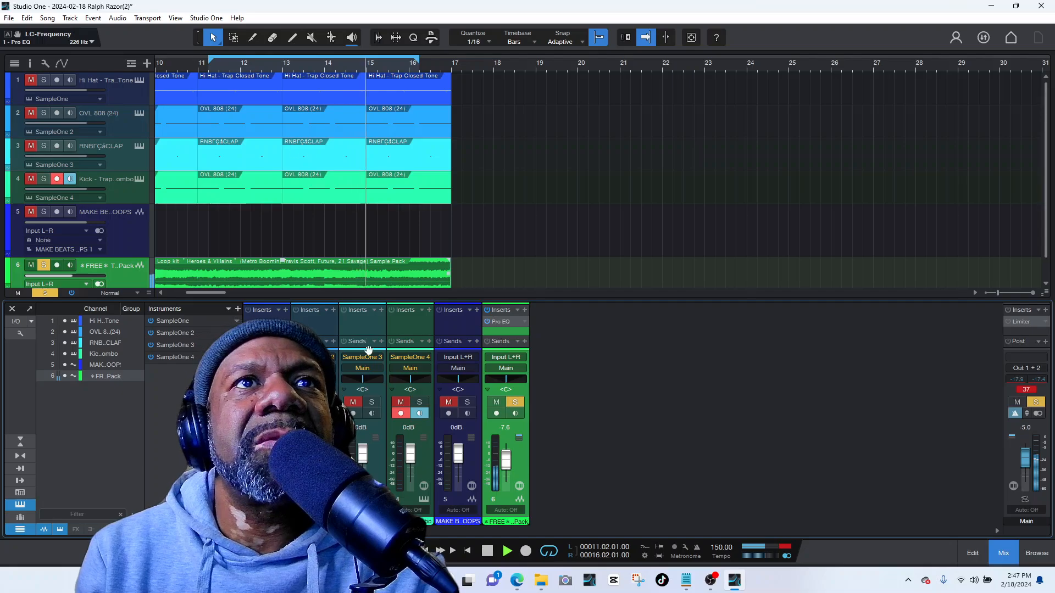
# - Turn off loop playback and take the loop copy's track out of solo so all tracks are heard
pyautogui.press('space')
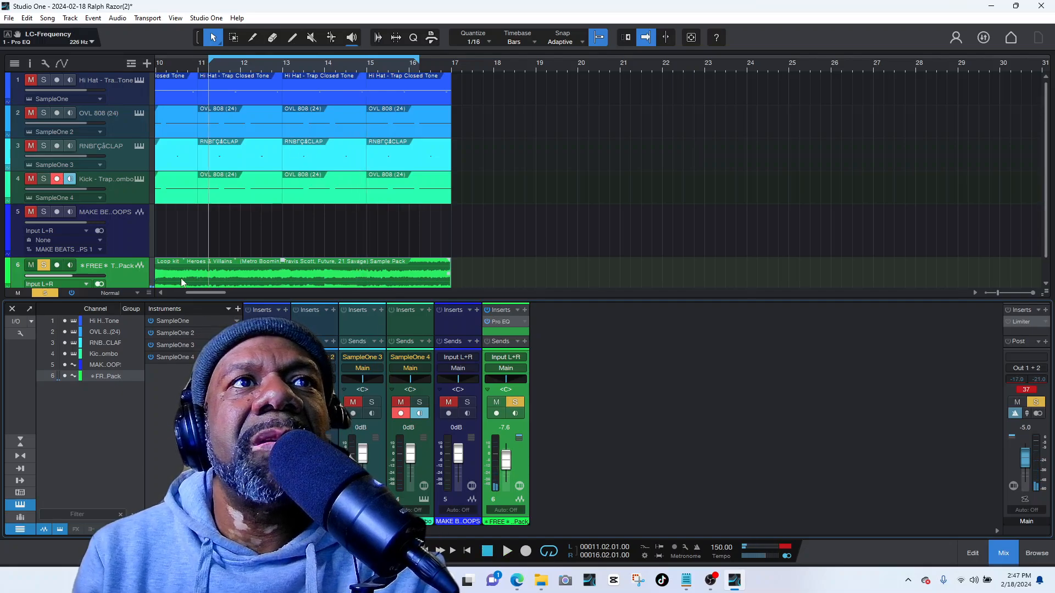
pyautogui.moveTo(196, 293); pyautogui.dragTo(157, 287)
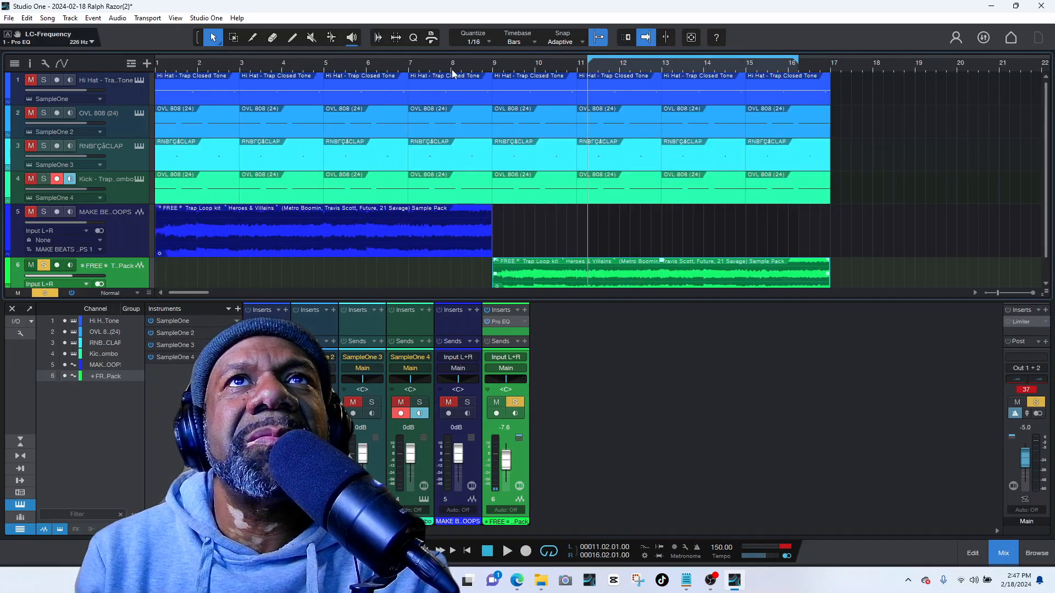
pyautogui.click(549, 551)
pyautogui.press('space')
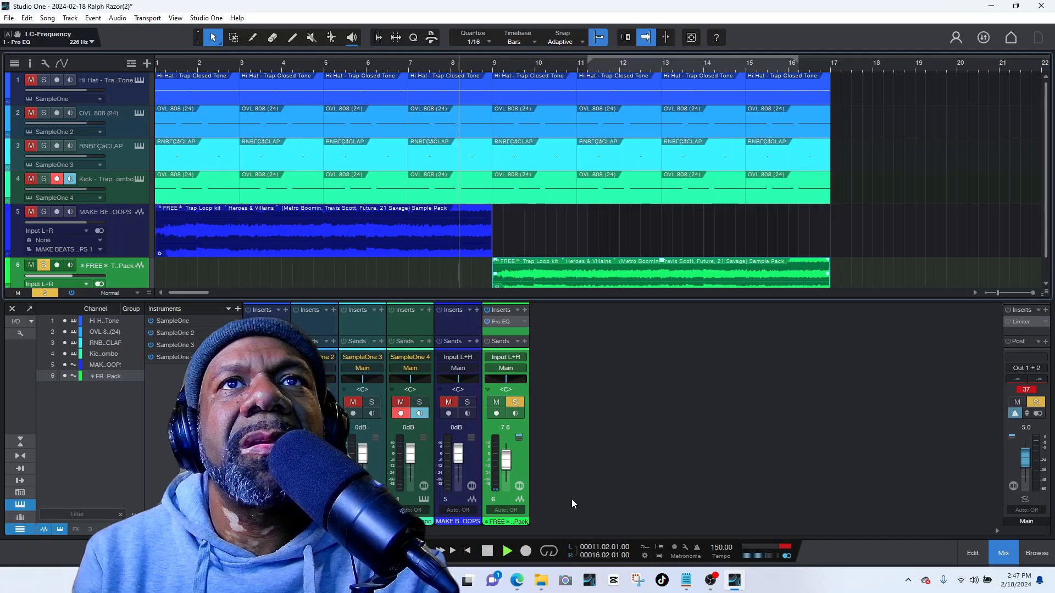
pyautogui.press('space')
pyautogui.click(43, 266)
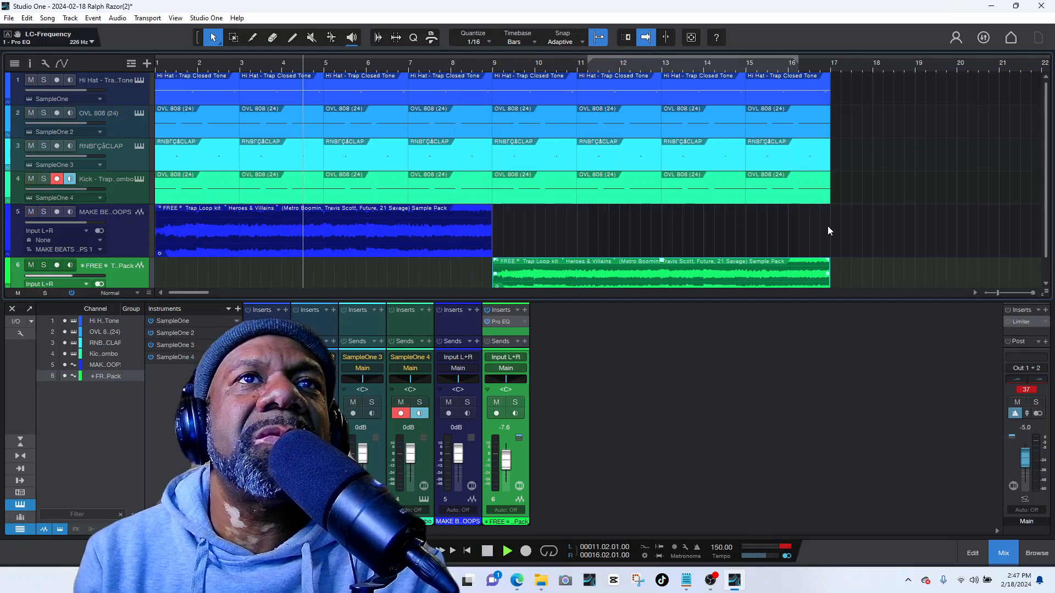
# - Set the Main output level to -13.0 dB and the loop copy's to +0.9 dB, replaying the beat from about bar 4
pyautogui.press('space')
pyautogui.scroll(-1, 865, 230)
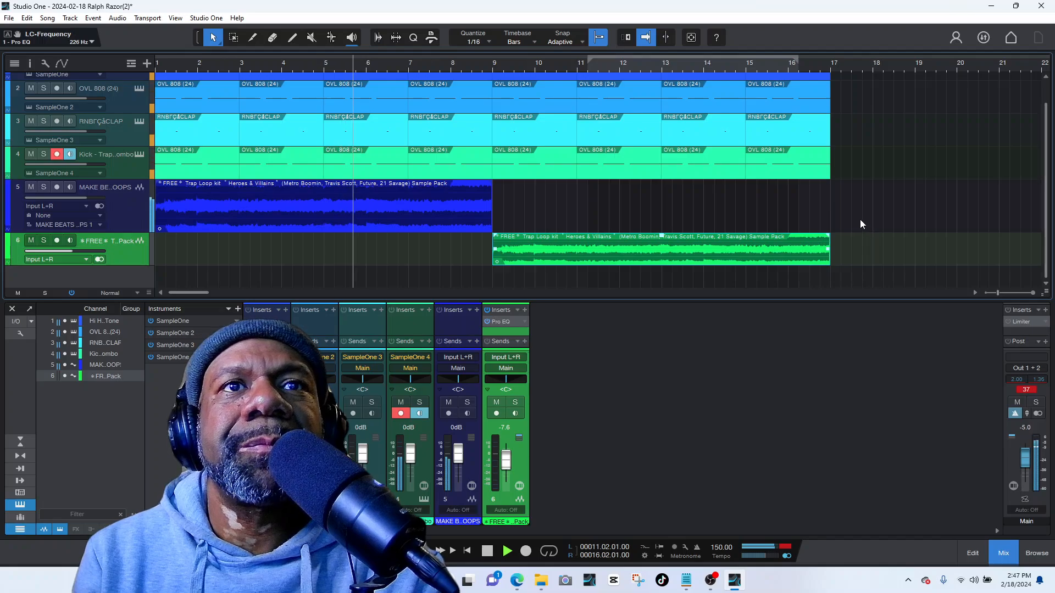
pyautogui.scroll(-8, 1026, 456)
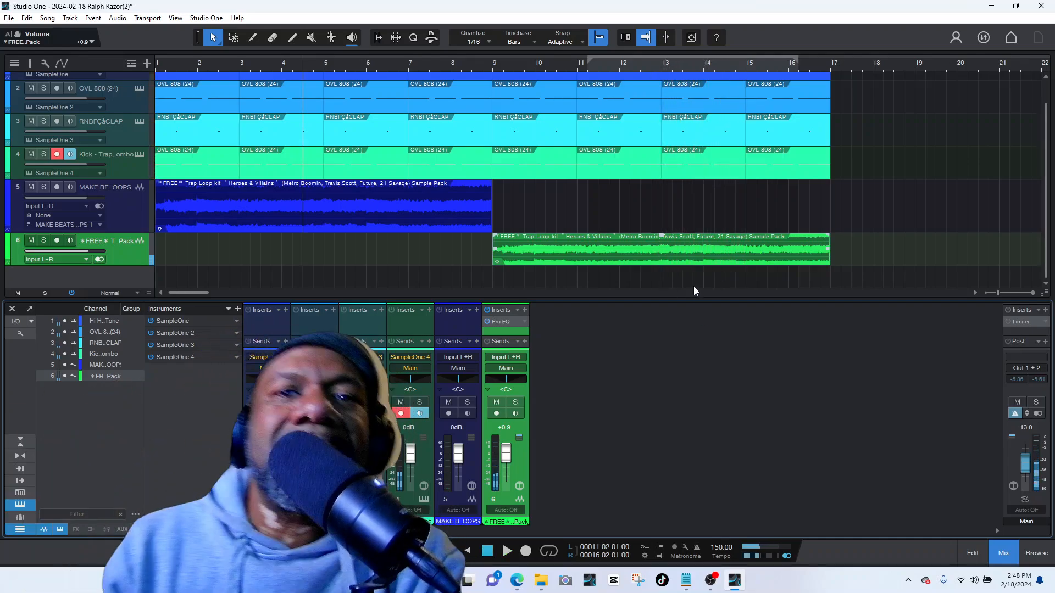
pyautogui.press('space')
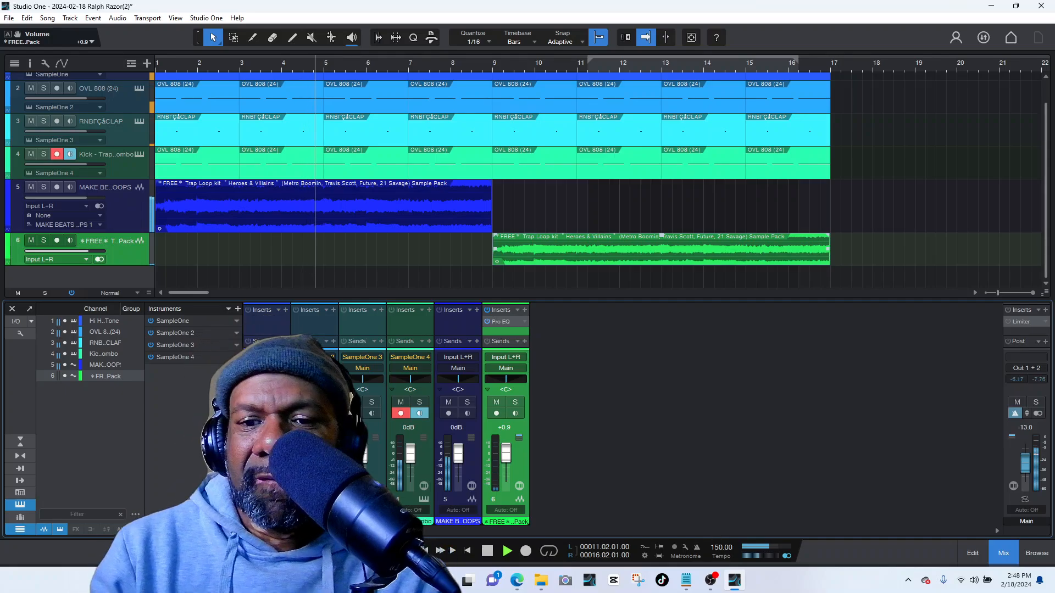